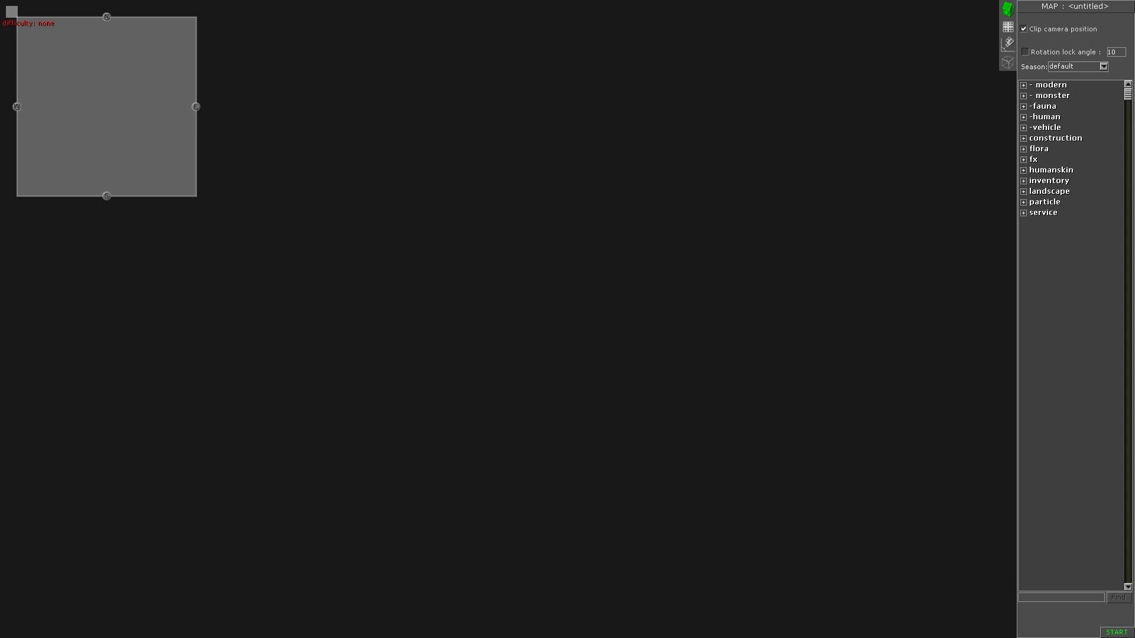
Switch briefly to the mission editor, return to the map editor and open the map editor menu.
key("F3")
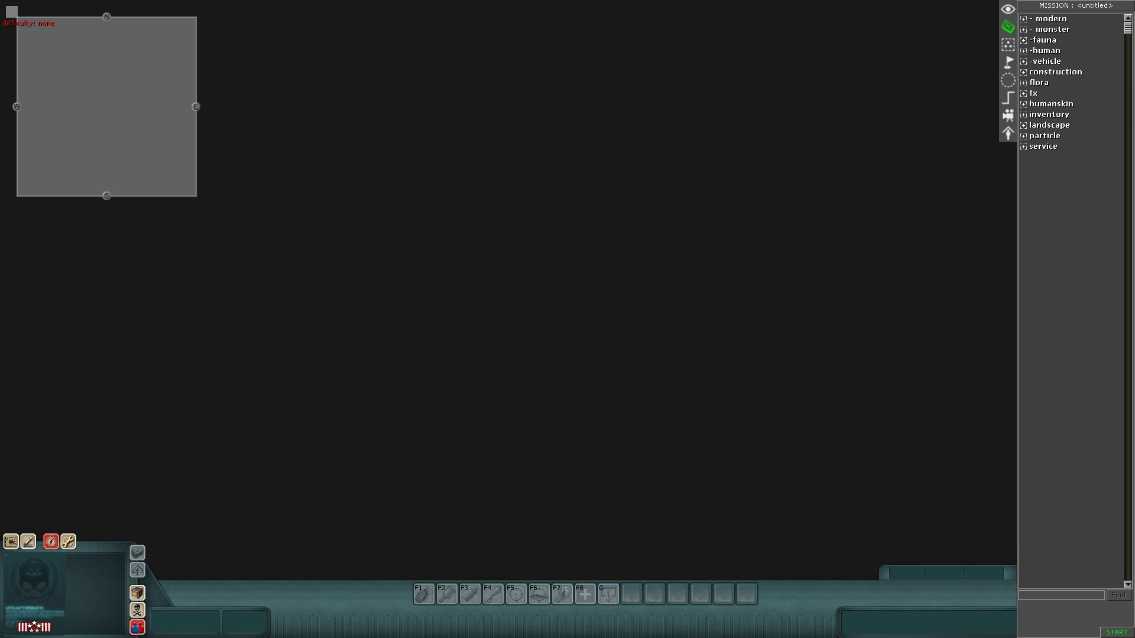
key("F2")
key("Escape")
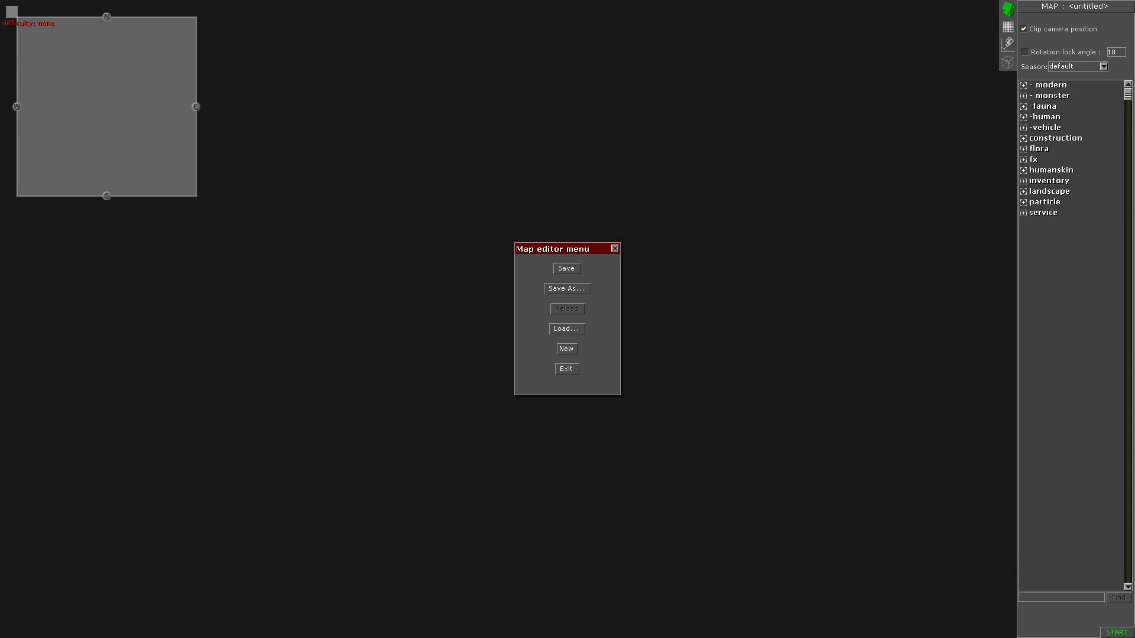
left_click(566, 329)
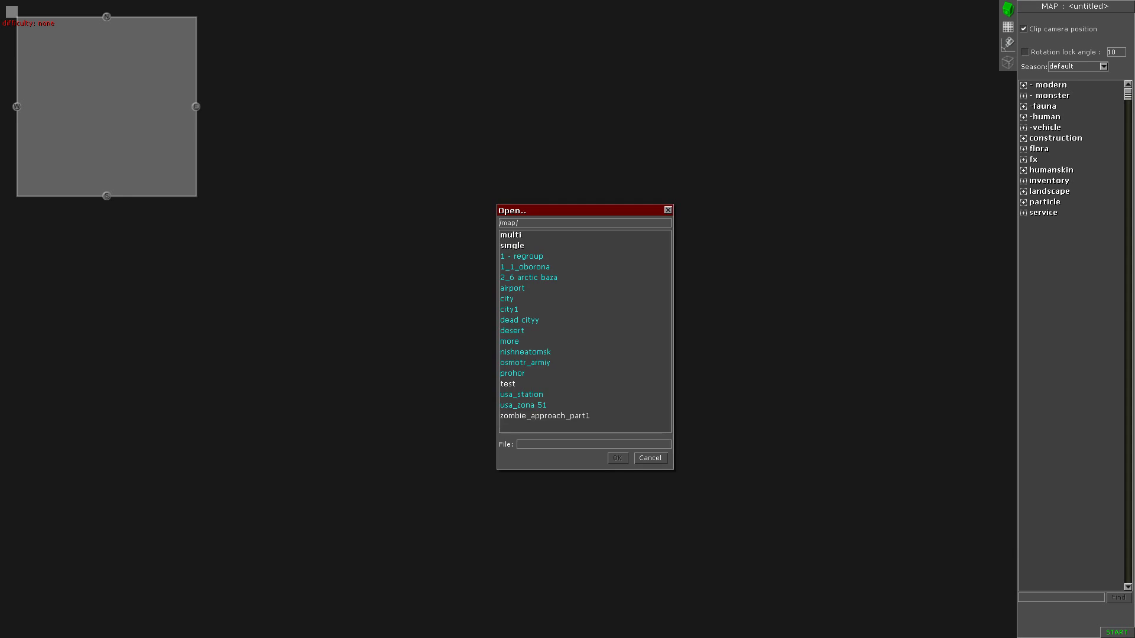
left_click(545, 416)
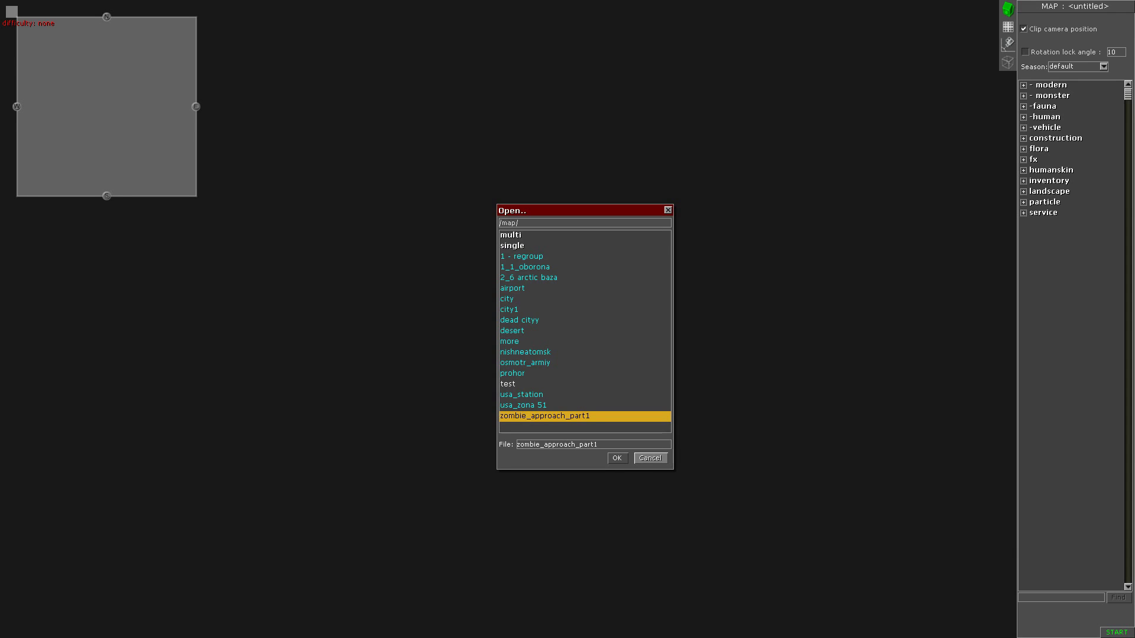
left_click(650, 458)
Start a new map, accepting the loss of all unsaved data.
left_click(567, 349)
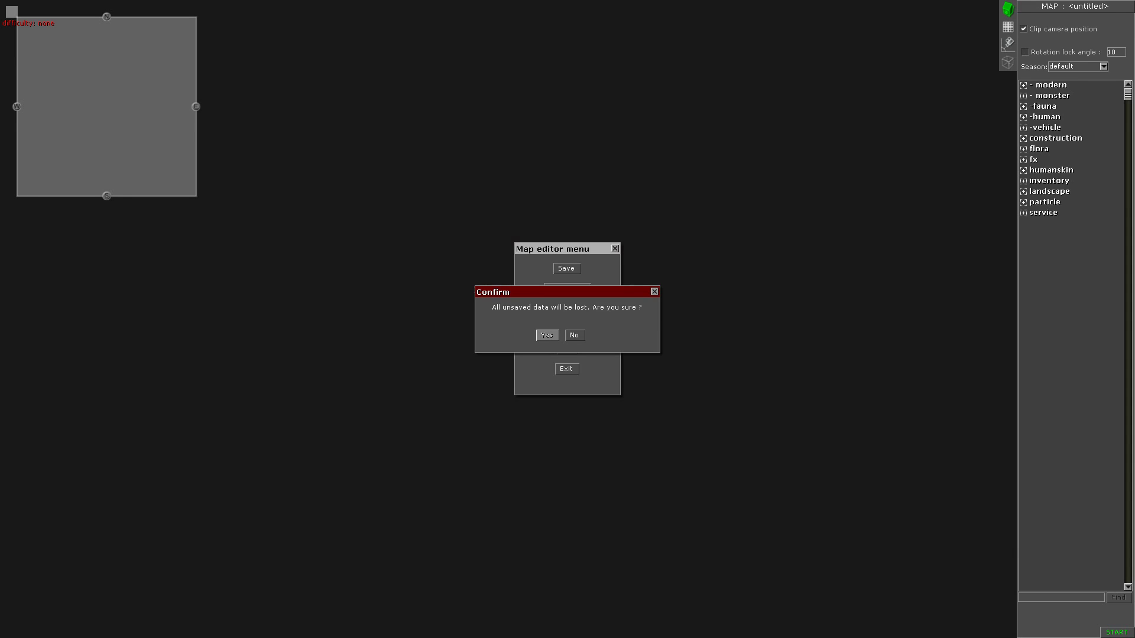
left_click(548, 336)
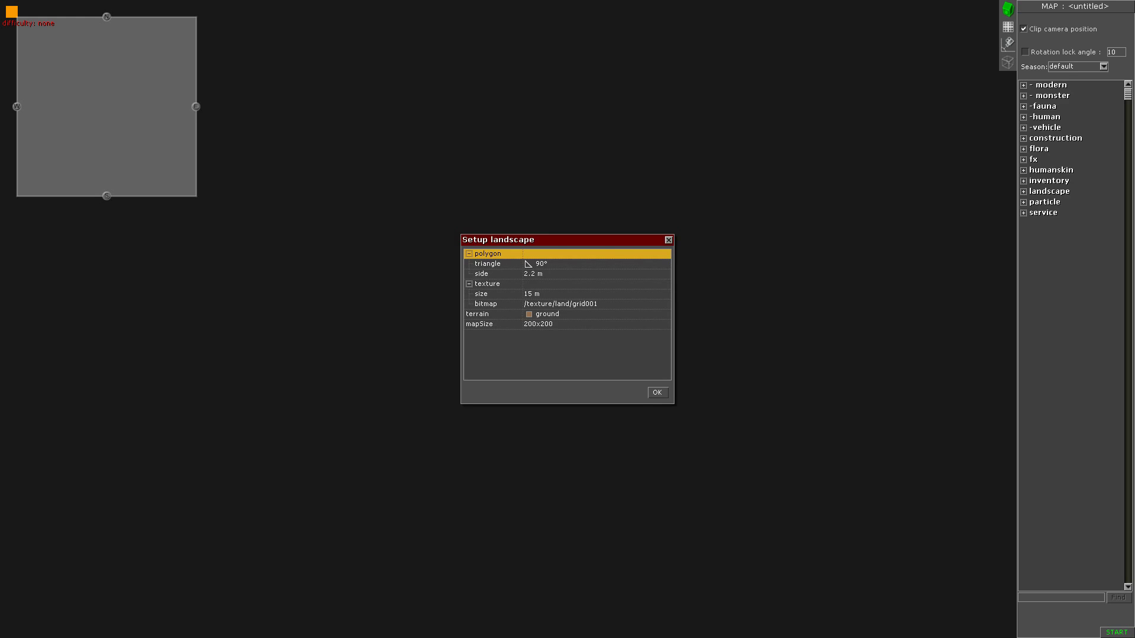
Examine the polygon triangle, polygon side and texture size parameters of the new landscape.
left_click(487, 264)
left_click(488, 274)
left_click(487, 264)
left_click(488, 254)
left_click(487, 264)
left_click(488, 275)
left_click(488, 264)
left_click(487, 254)
left_click(488, 294)
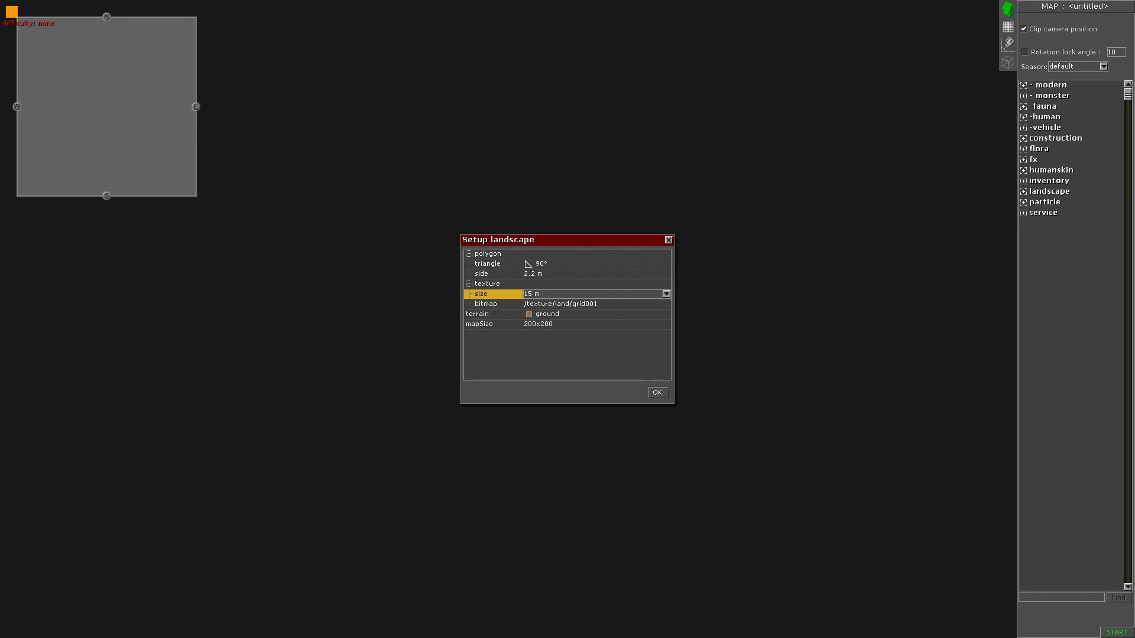
Try to edit the texture size of the new landscape.
left_click(543, 295)
left_click(494, 294)
left_click(591, 295)
left_click(666, 295)
left_click(650, 304)
left_click(591, 295)
key("Left")
key("Left")
key("Left")
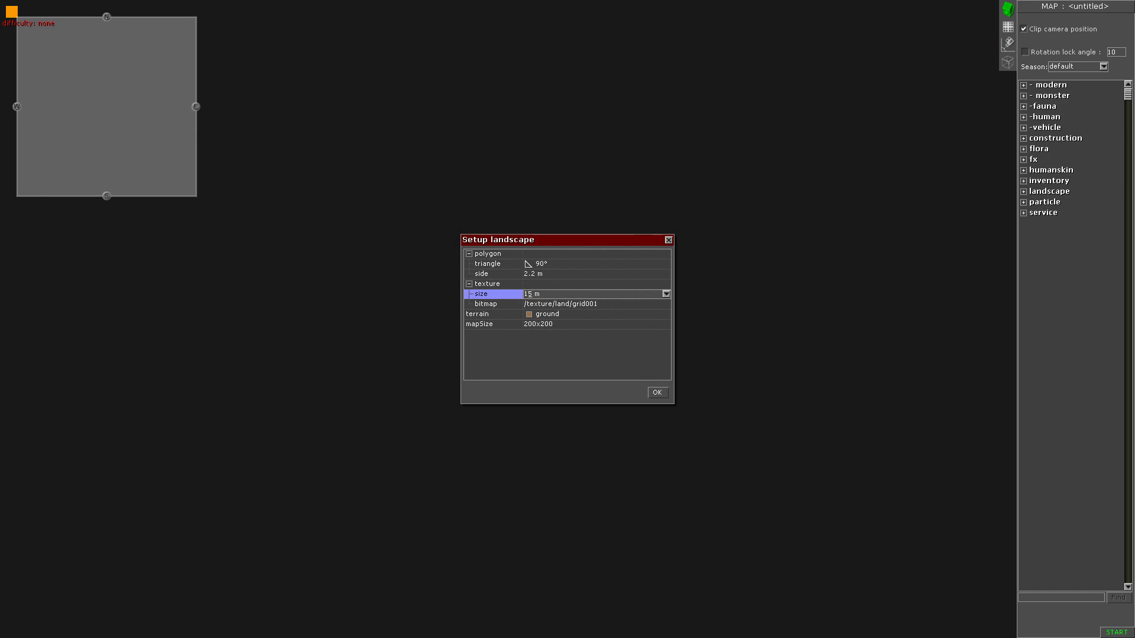
key("BackSpace")
type("1")
key("Return")
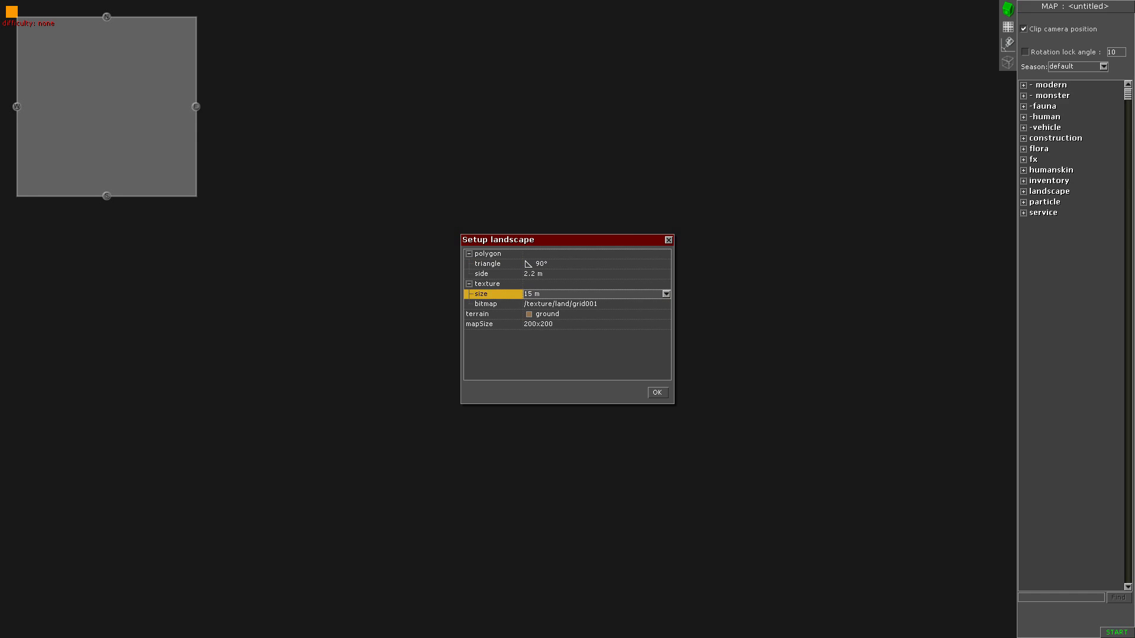
Set the landscape's map size to the custom value 100x100.
left_click(567, 315)
left_click(568, 324)
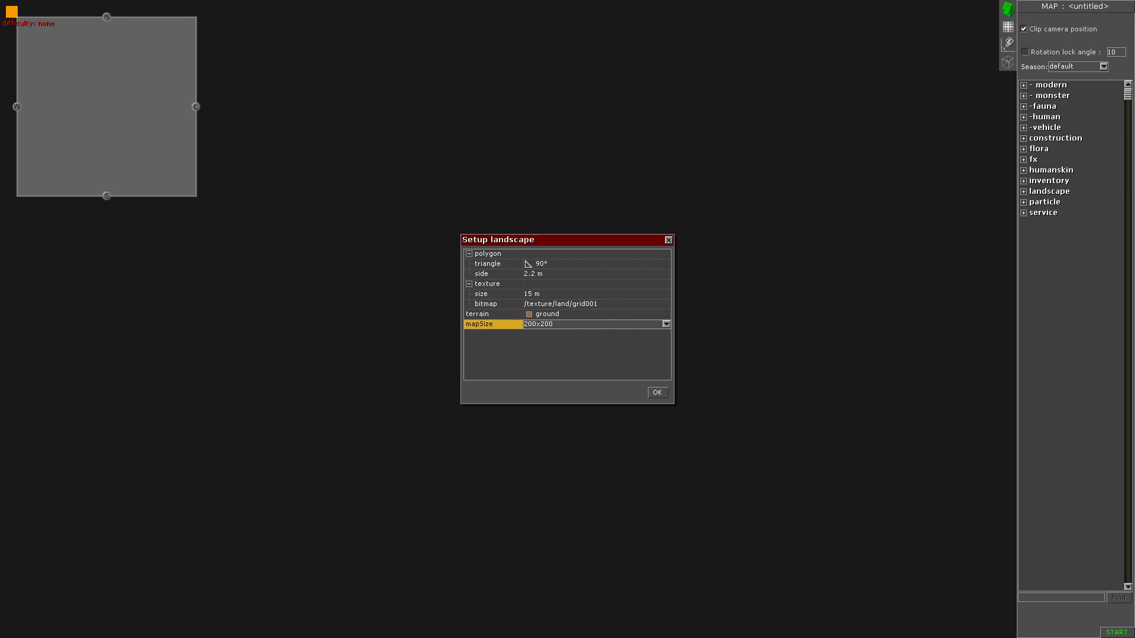
left_click(666, 323)
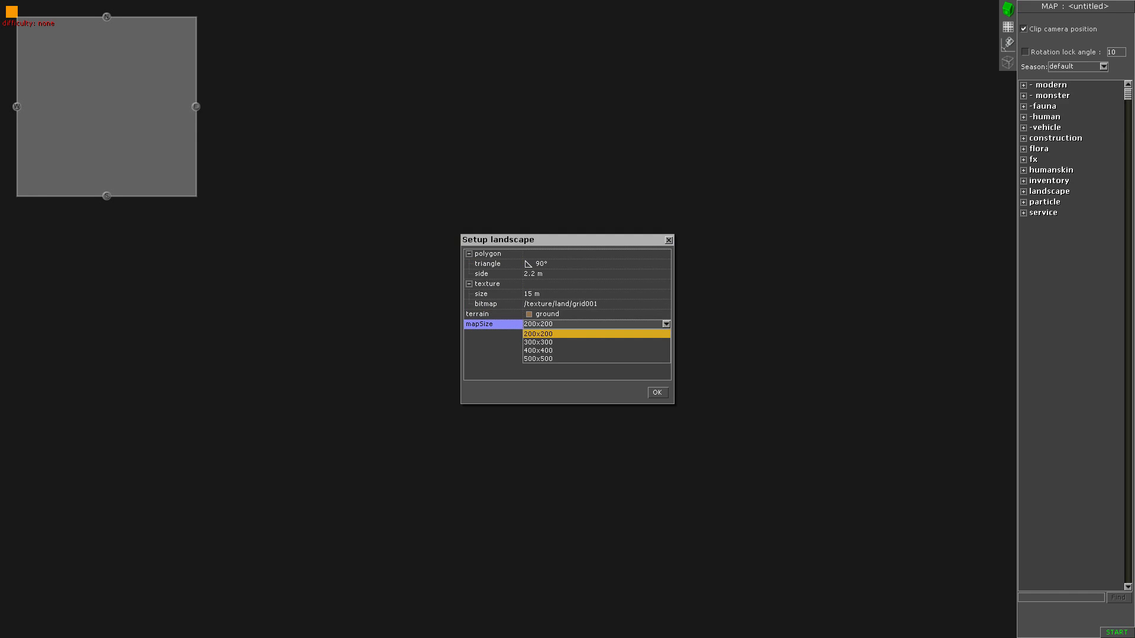
left_click(596, 334)
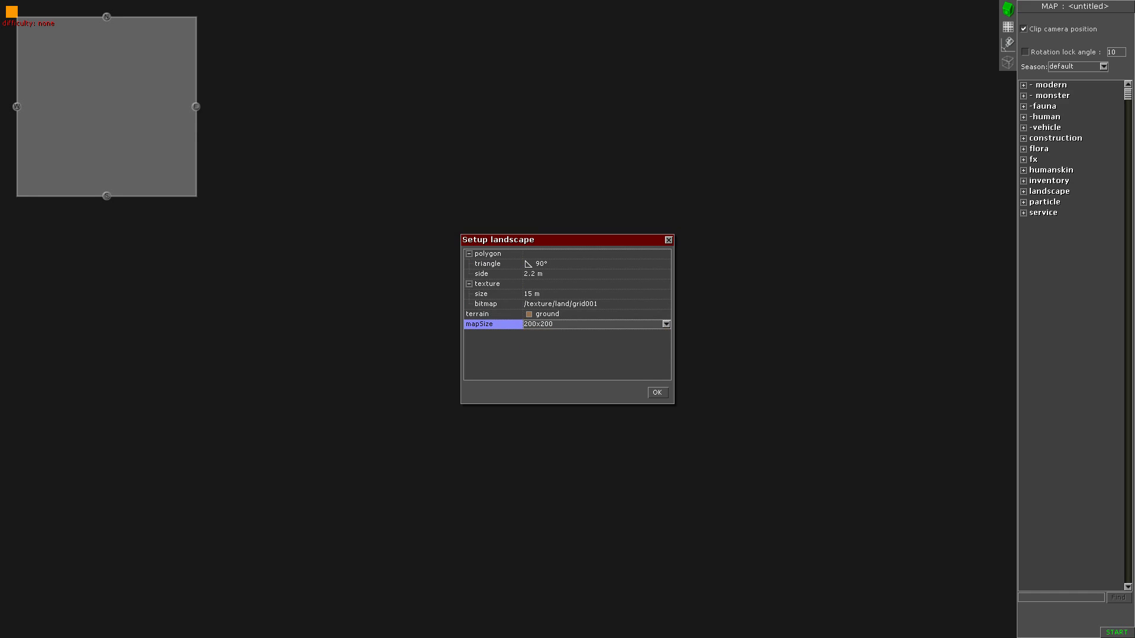
left_click_drag(523, 324, 532, 324)
key("BackSpace")
key("BackSpace")
key("BackSpace")
type("100")
key("End")
key("BackSpace")
key("BackSpace")
key("BackSpace")
type("100")
Open the file selection for the landscape bitmap and preview textures in /texture/land/, including arma2_sand00, grid000 and dlava.
left_click(569, 303)
left_click(662, 304)
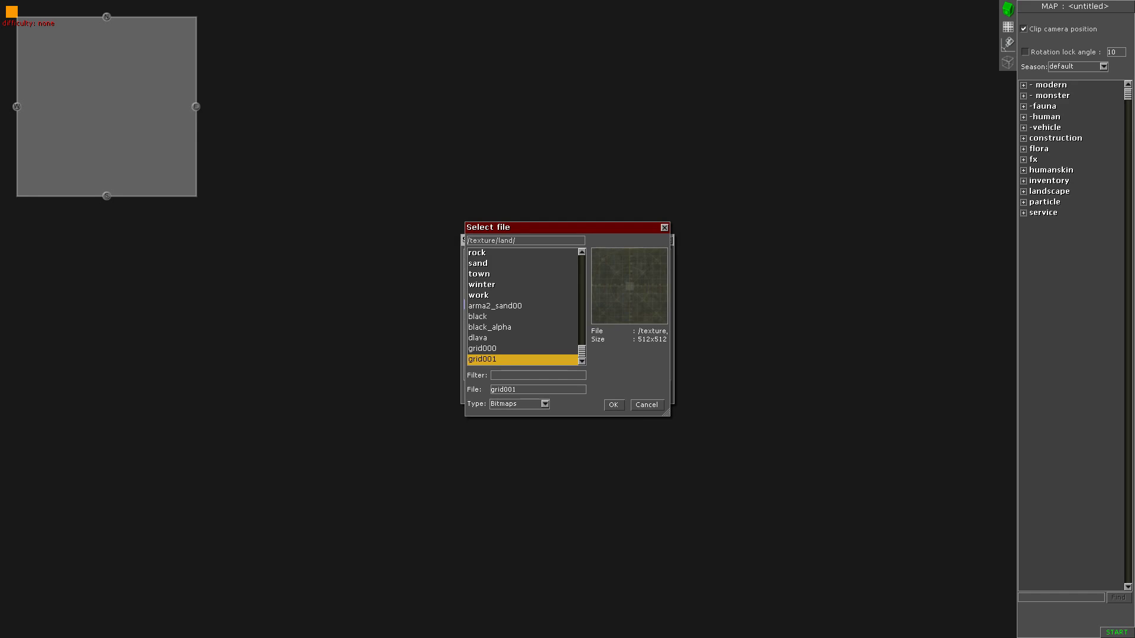
left_click(490, 327)
key("Up")
key("Up")
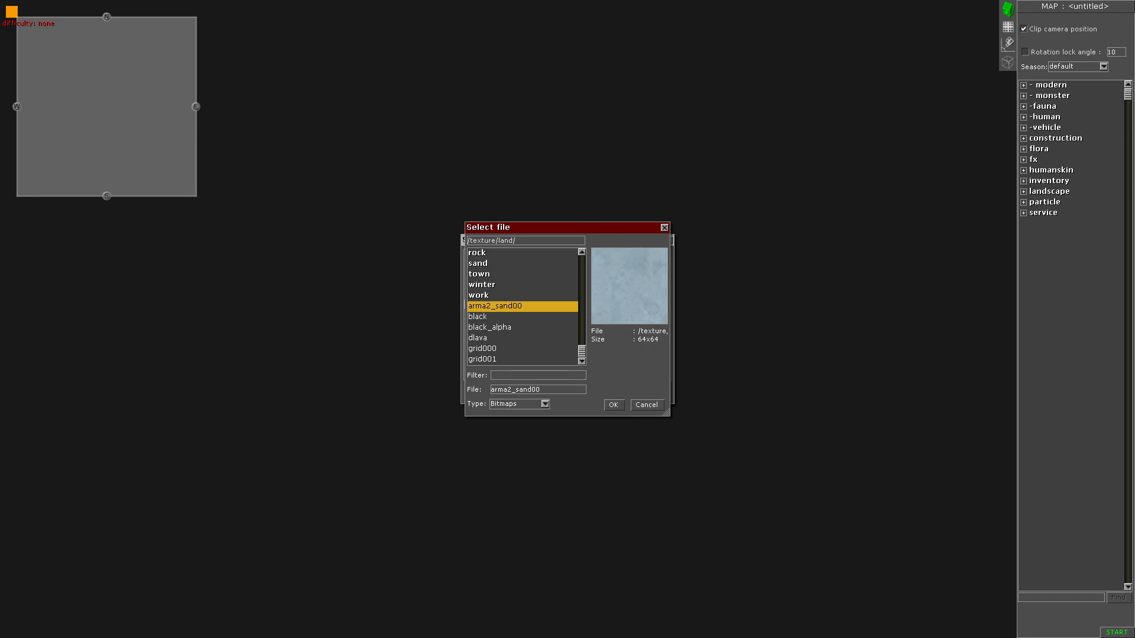
left_click(483, 349)
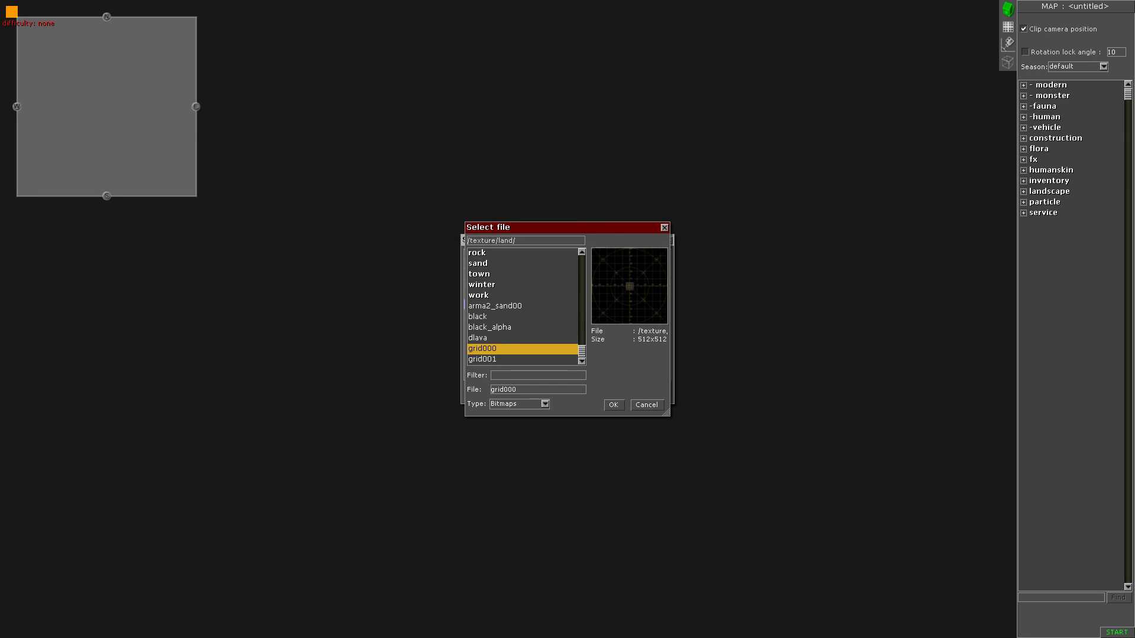
key("Down")
key("Up")
key("Up")
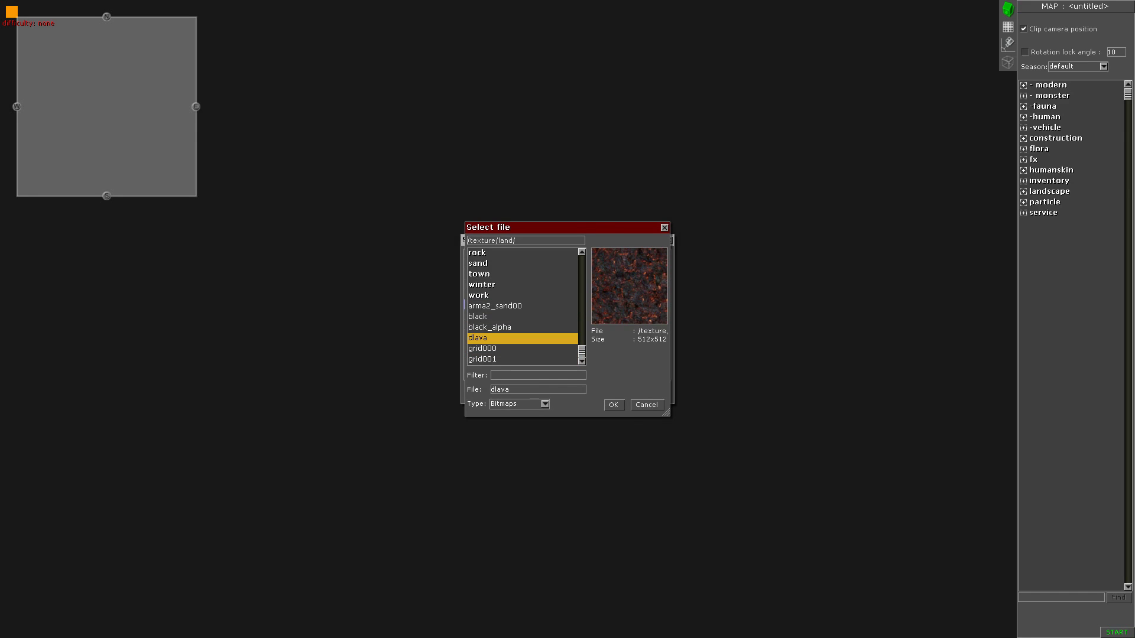
scroll(523, 306, "up", 1)
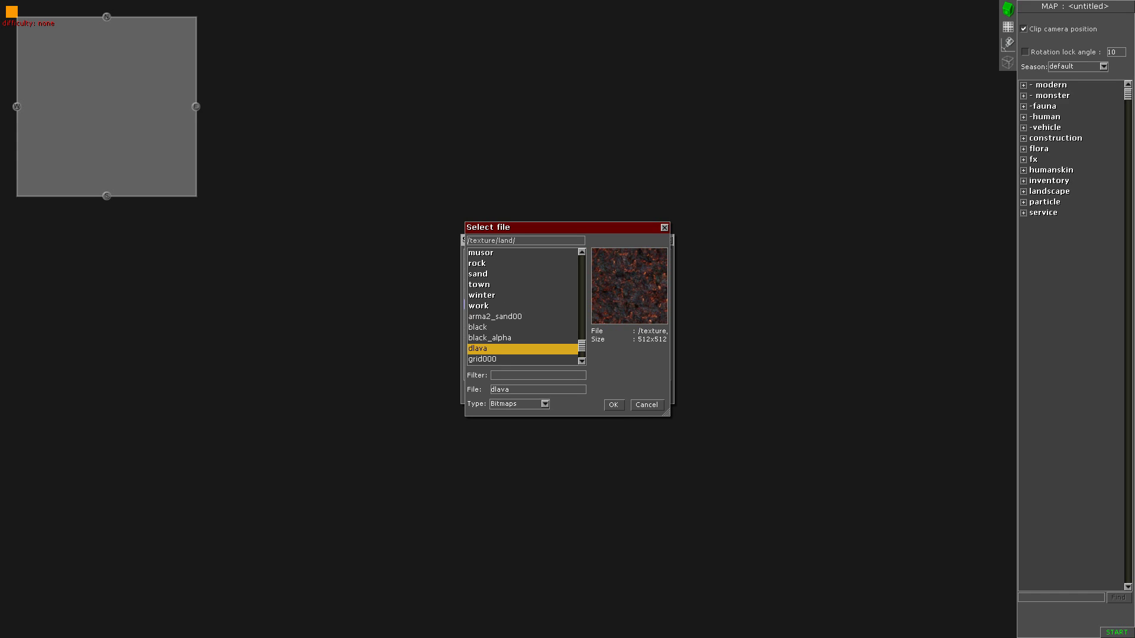
Browse the town texture folder and preview several of its textures, including asfalt_road q1l45.
double_click(482, 285)
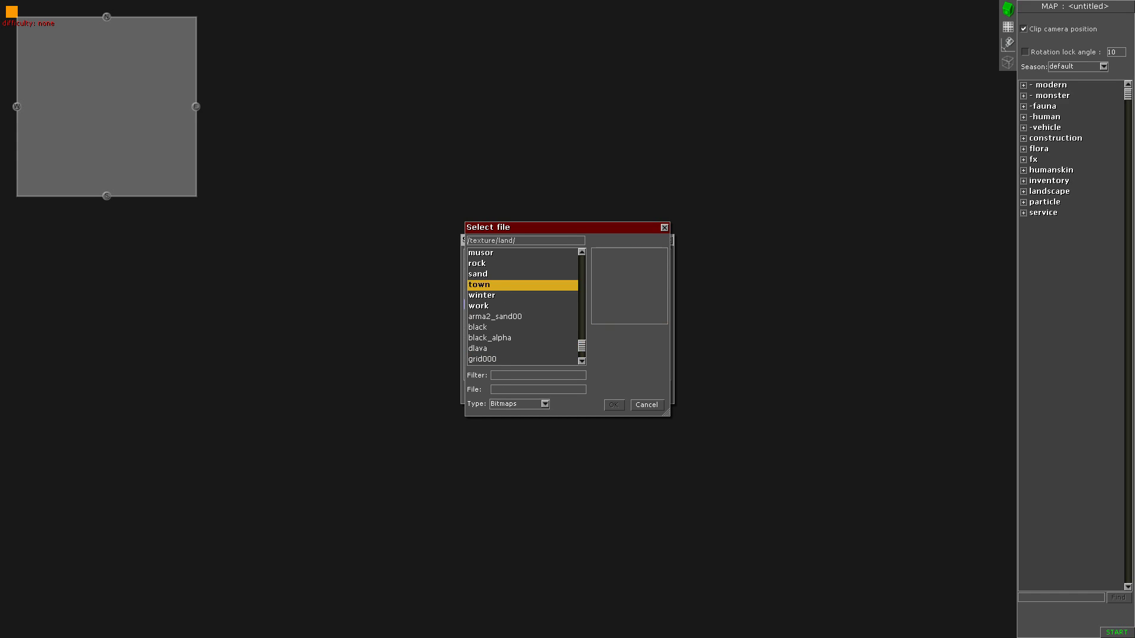
scroll(481, 285, "down", 6)
scroll(497, 307, "down", 9)
left_click(497, 306)
left_click(497, 338)
scroll(497, 338, "down", 9)
left_click(500, 306)
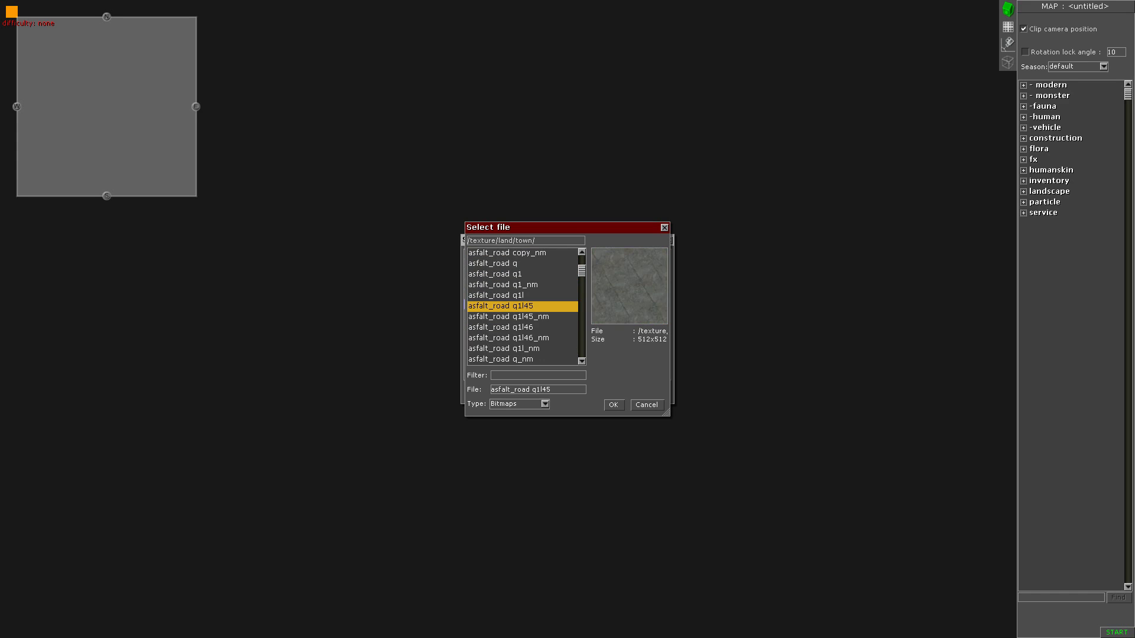
scroll(500, 306, "down", 12)
left_click(500, 307)
scroll(499, 306, "down", 13)
scroll(500, 306, "down", 10)
left_click(499, 306)
scroll(499, 307, "down", 8)
scroll(499, 306, "down", 8)
left_click_drag(581, 307, 582, 259)
Look into the fields texture folder and return to the parent /texture/land/ folder.
double_click(520, 253)
double_click(499, 263)
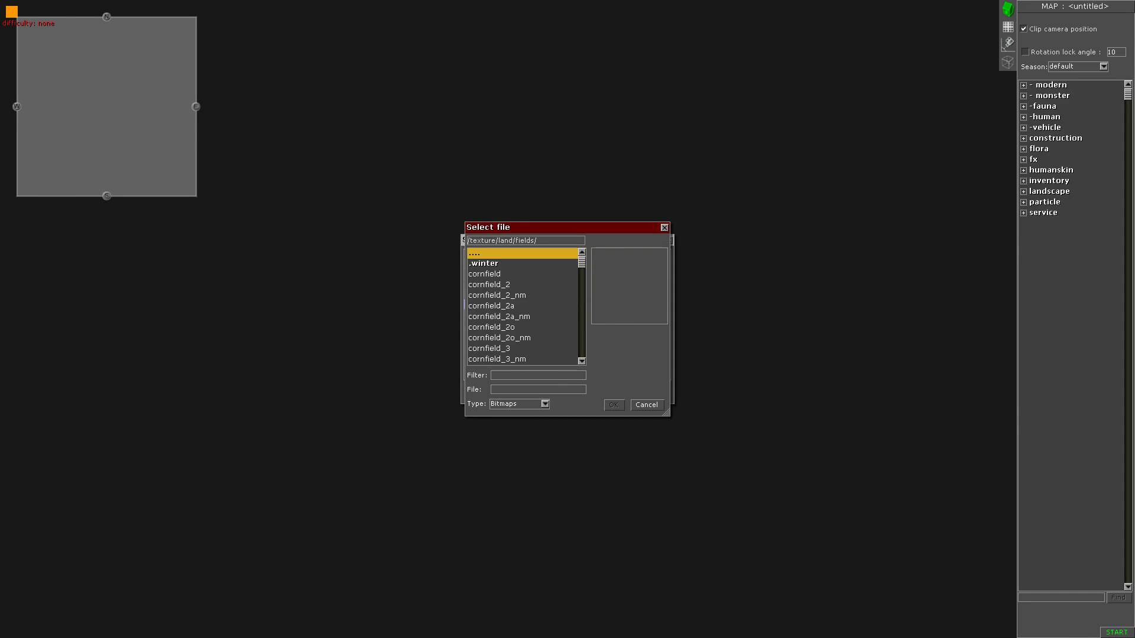
left_click(499, 275)
double_click(499, 253)
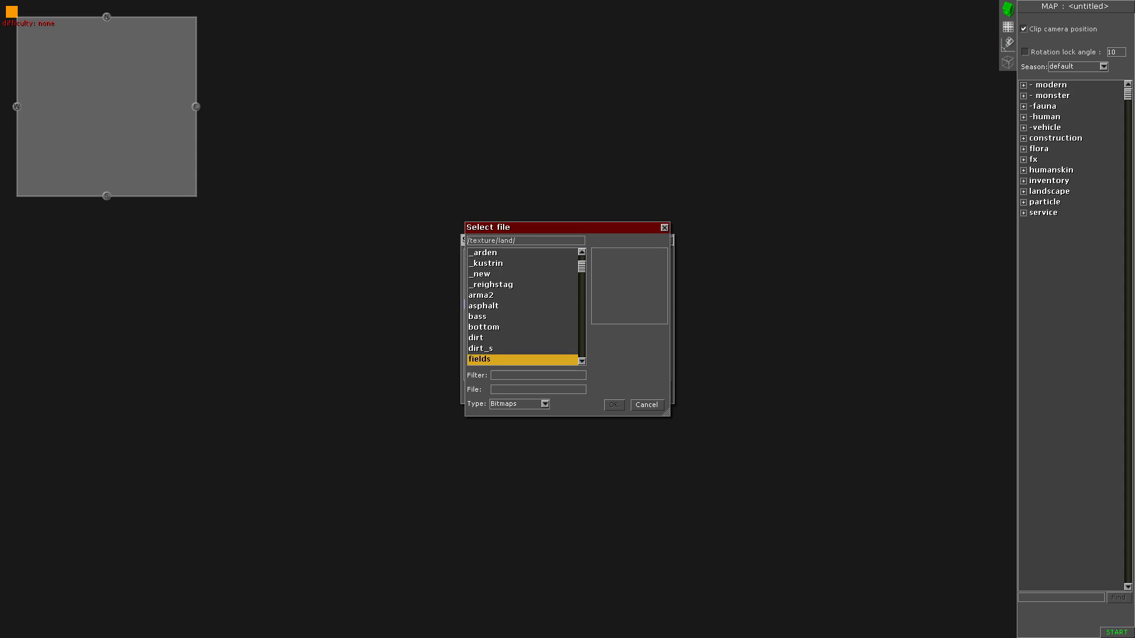
Choose gramma_02a from the grass folder as the ground texture and create the landscape with these settings.
scroll(499, 306, "down", 1)
double_click(499, 359)
left_click(500, 285)
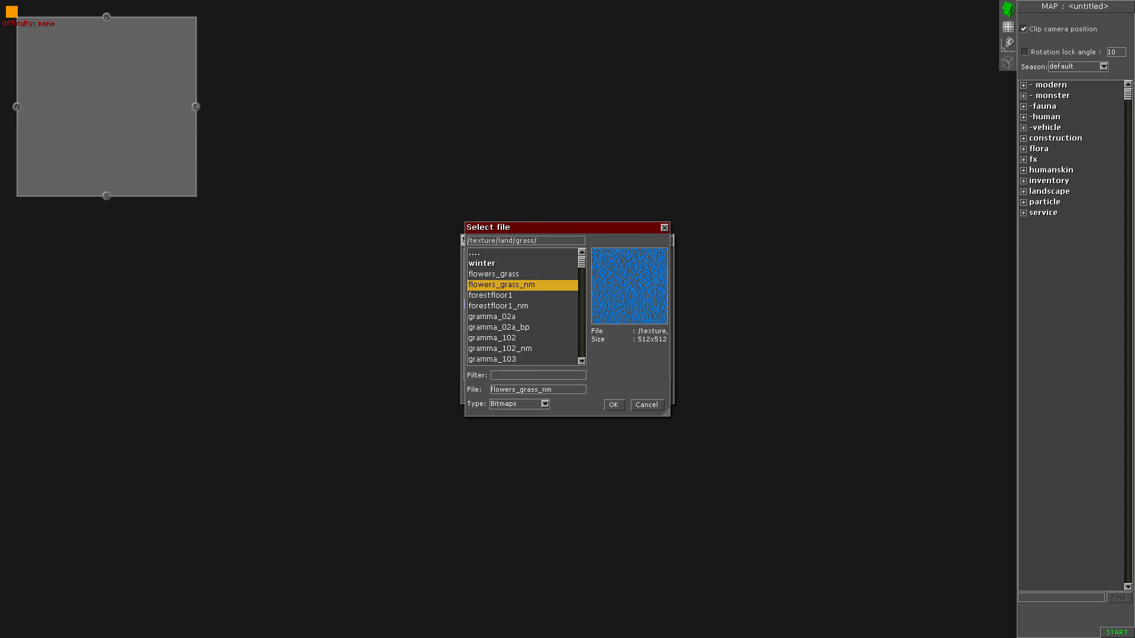
scroll(499, 285, "down", 2)
left_click(499, 296)
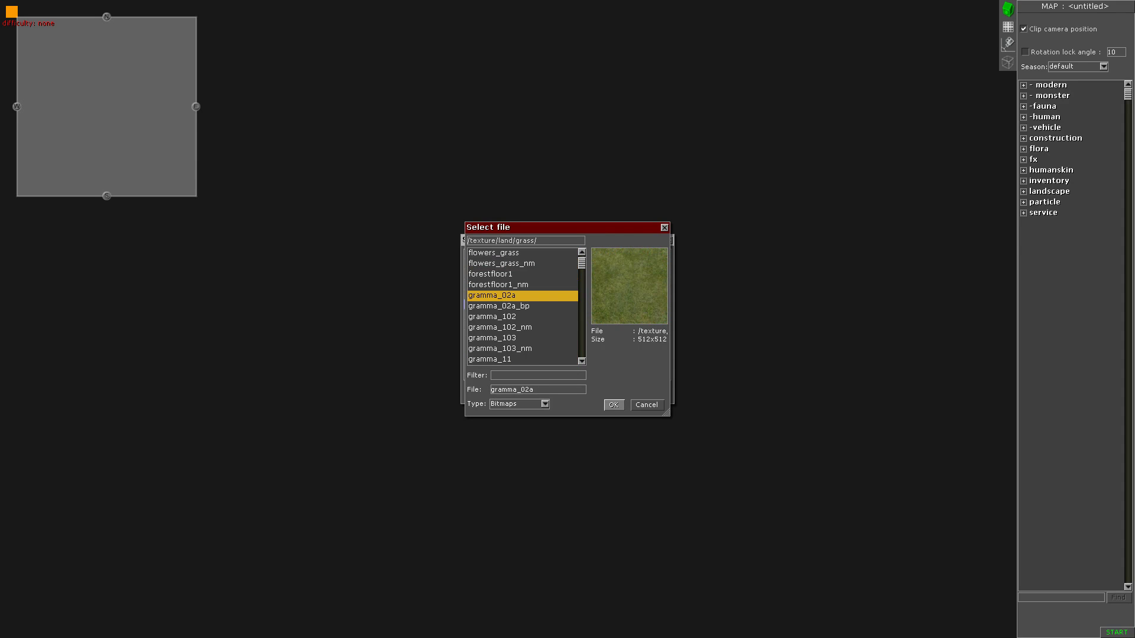
left_click(613, 405)
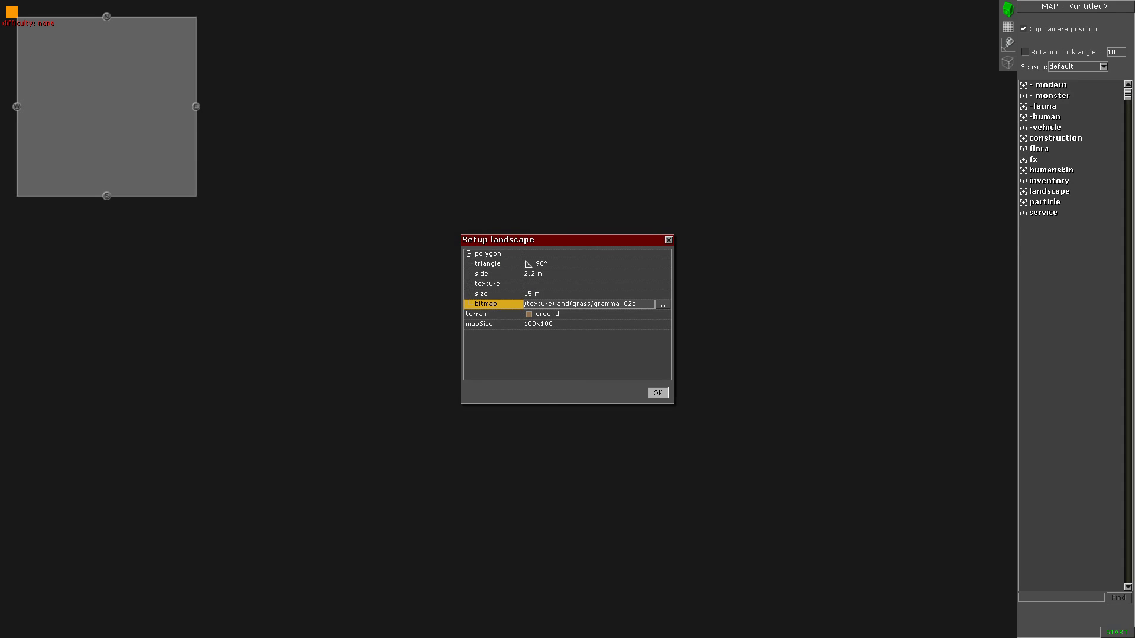
left_click(658, 393)
Inspect the newly generated grass terrain from different distances and angles.
scroll(508, 319, "down", 6)
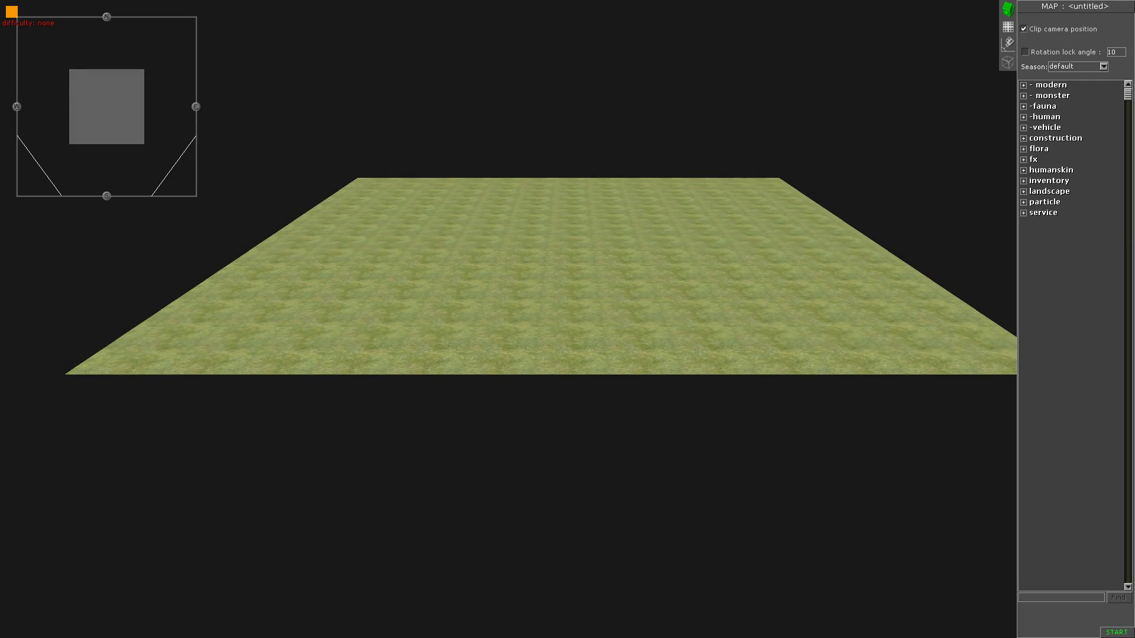
scroll(508, 319, "up", 3)
middle_click_drag(508, 319, 511, 381)
scroll(508, 319, "up", 4)
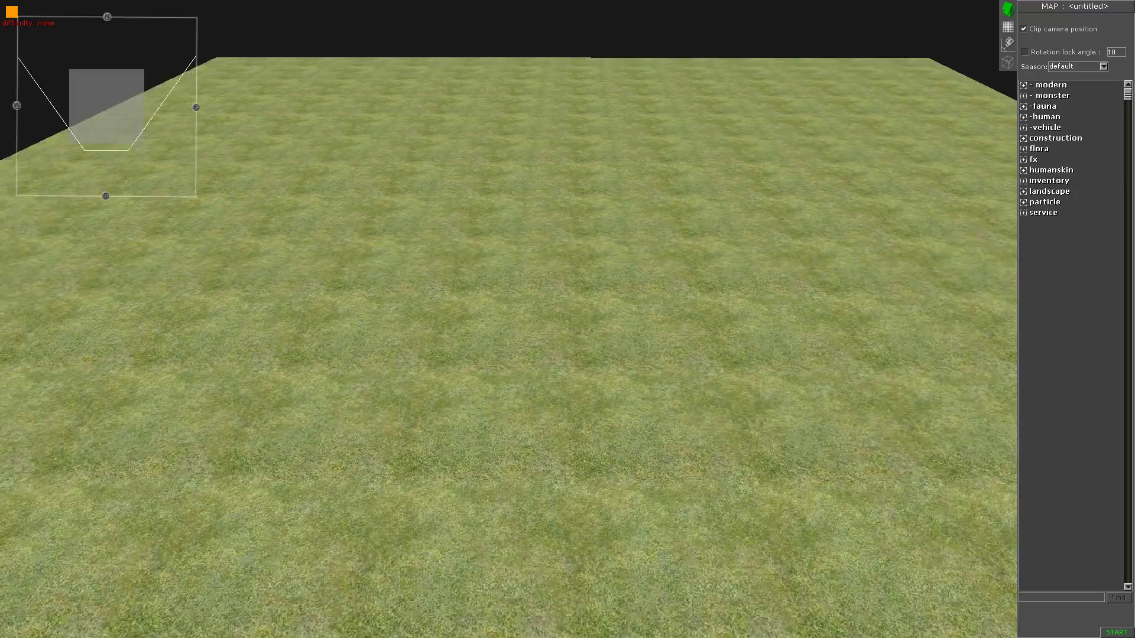
scroll(508, 319, "down", 1)
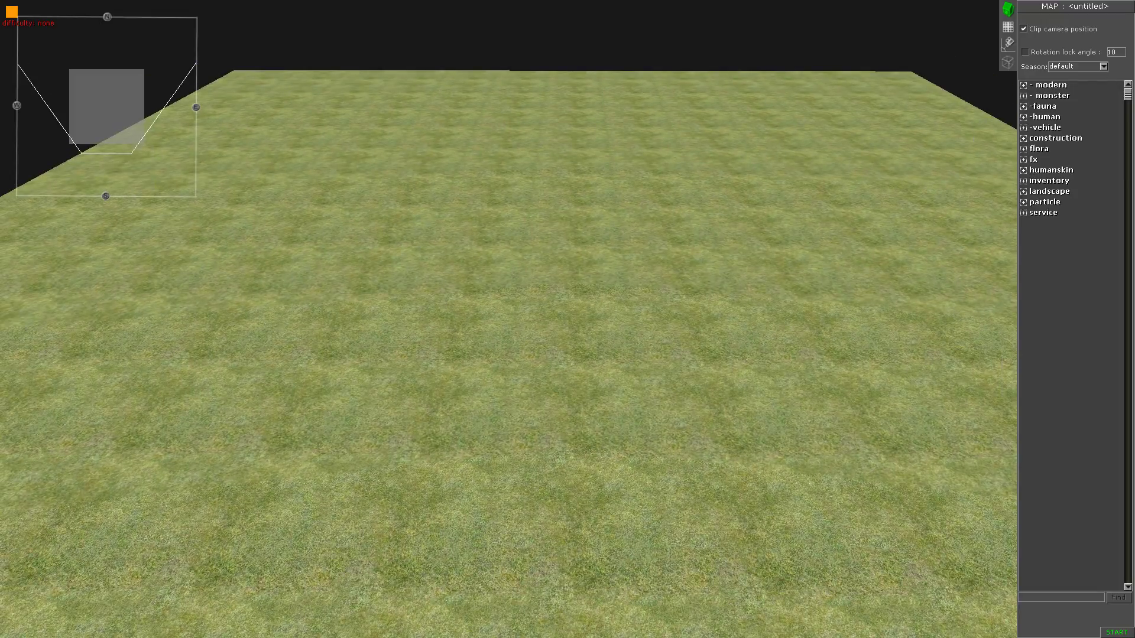
scroll(508, 319, "up", 1)
scroll(508, 319, "down", 1)
scroll(508, 319, "up", 1)
scroll(509, 319, "down", 1)
scroll(509, 319, "up", 6)
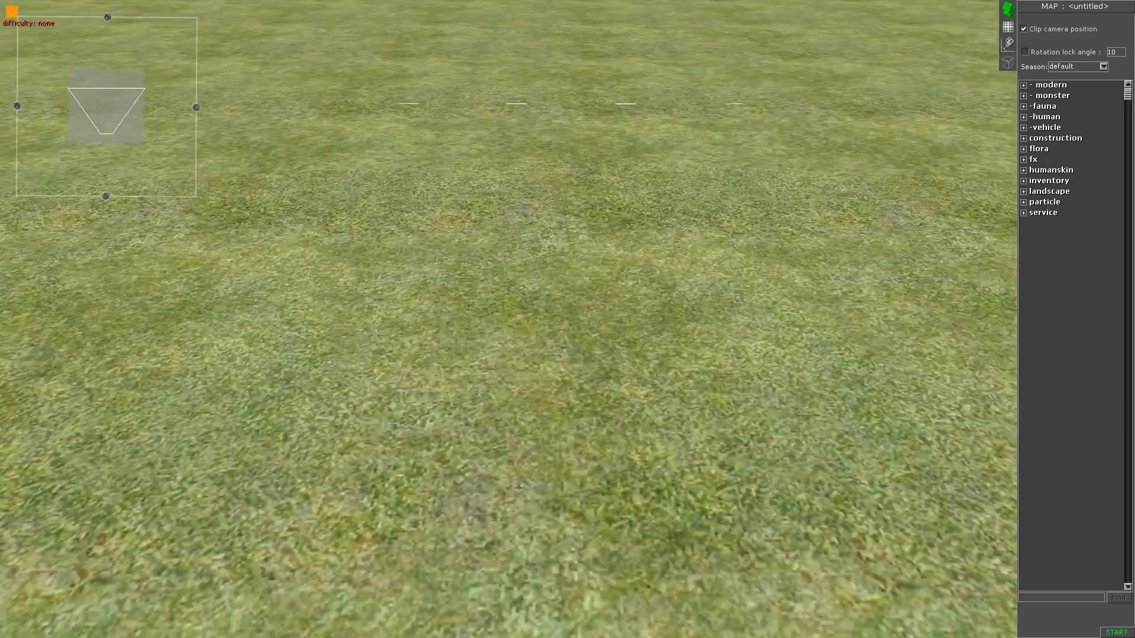
scroll(508, 320, "down", 8)
middle_click_drag(508, 319, 615, 319)
scroll(508, 319, "up", 7)
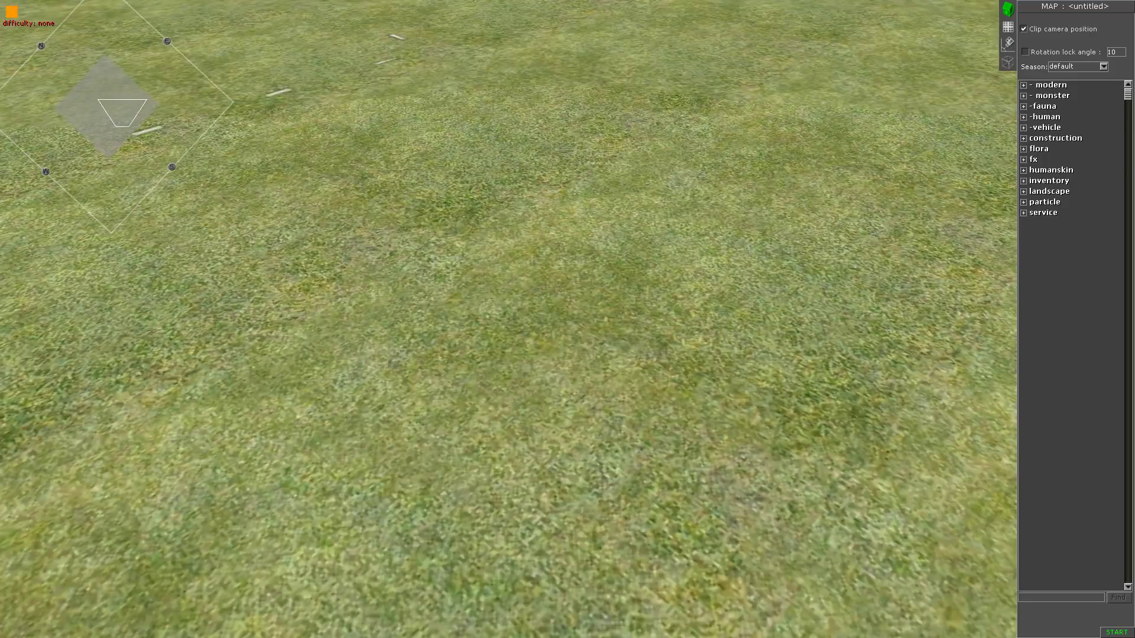
scroll(508, 319, "down", 4)
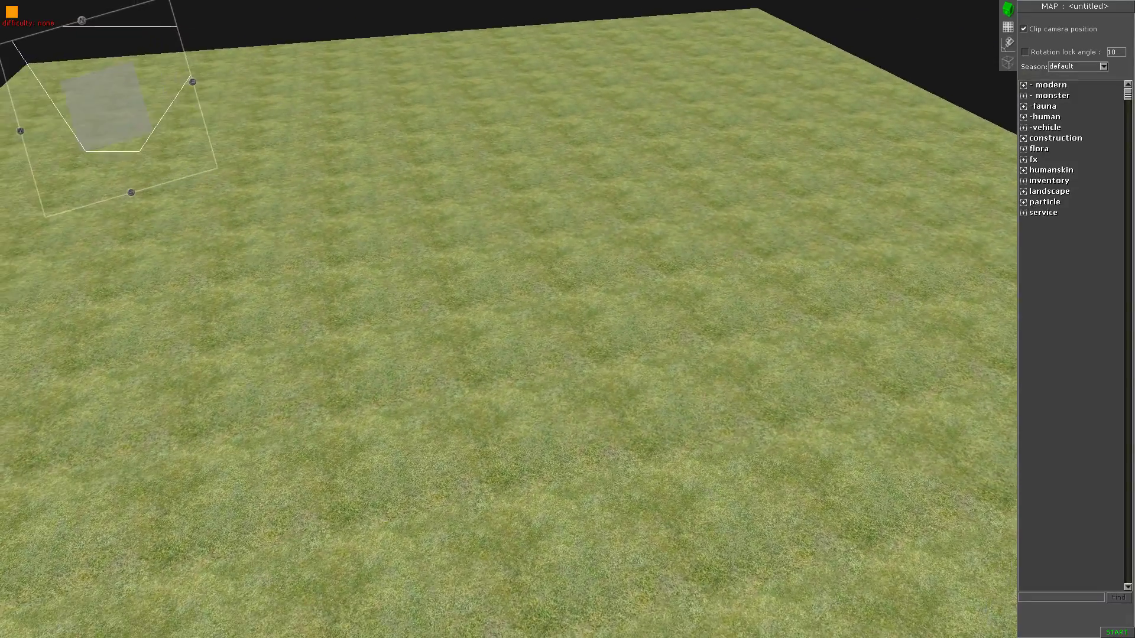
mouse_move(508, 320)
middle_mouse_down()
mouse_move(532, 319)
mouse_move(444, 319)
mouse_move(494, 319)
middle_mouse_up()
scroll(508, 319, "up", 4)
scroll(508, 319, "down", 4)
scroll(508, 319, "up", 2)
scroll(508, 319, "down", 2)
scroll(508, 319, "up", 2)
scroll(508, 319, "down", 2)
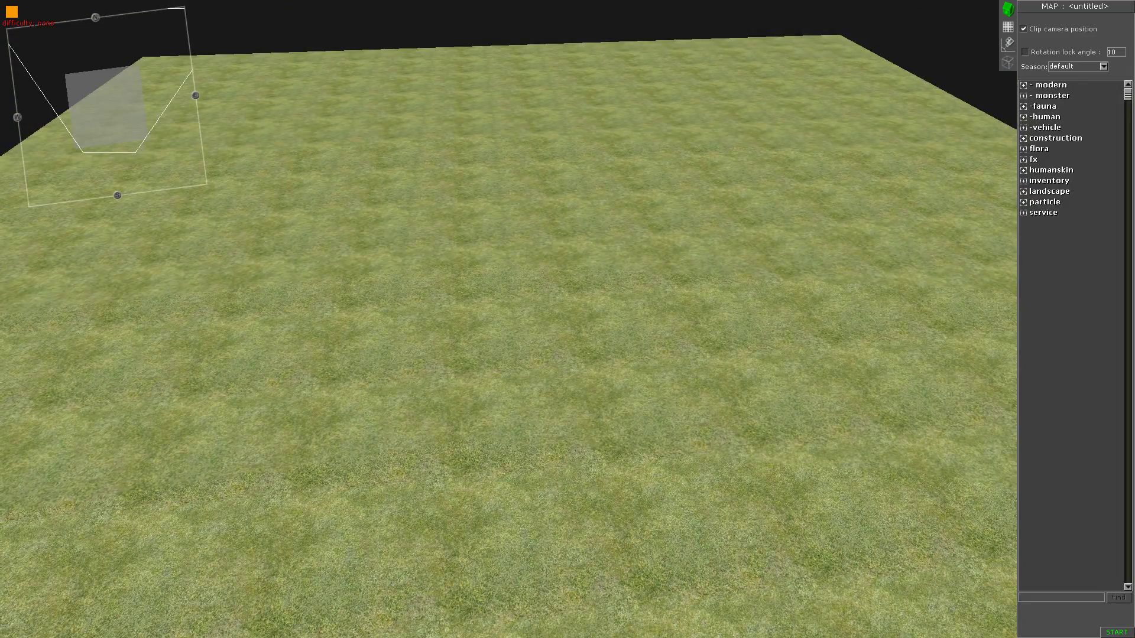
Turn off camera position clipping and test viewing the terrain from far away and close up.
left_click(1023, 29)
scroll(508, 319, "down", 6)
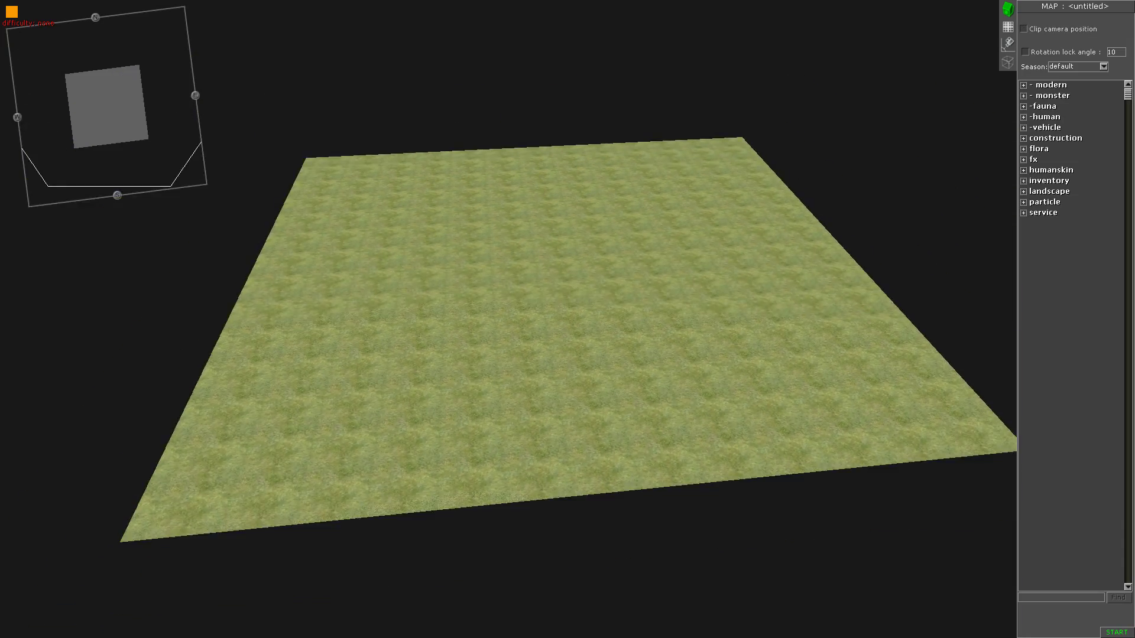
middle_click_drag(508, 320, 473, 319)
scroll(508, 319, "up", 10)
scroll(509, 319, "down", 5)
scroll(508, 319, "down", 4)
scroll(508, 320, "up", 4)
scroll(508, 319, "up", 5)
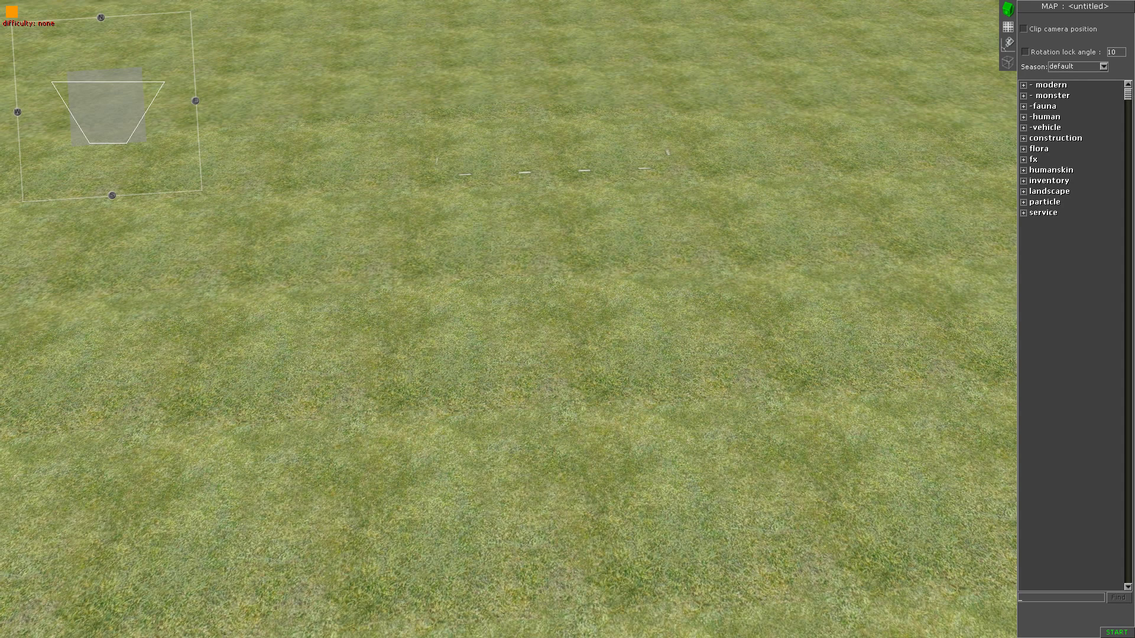
Search the object list for sand and place a curved sandbag2_round piece on the grass.
type("sand")
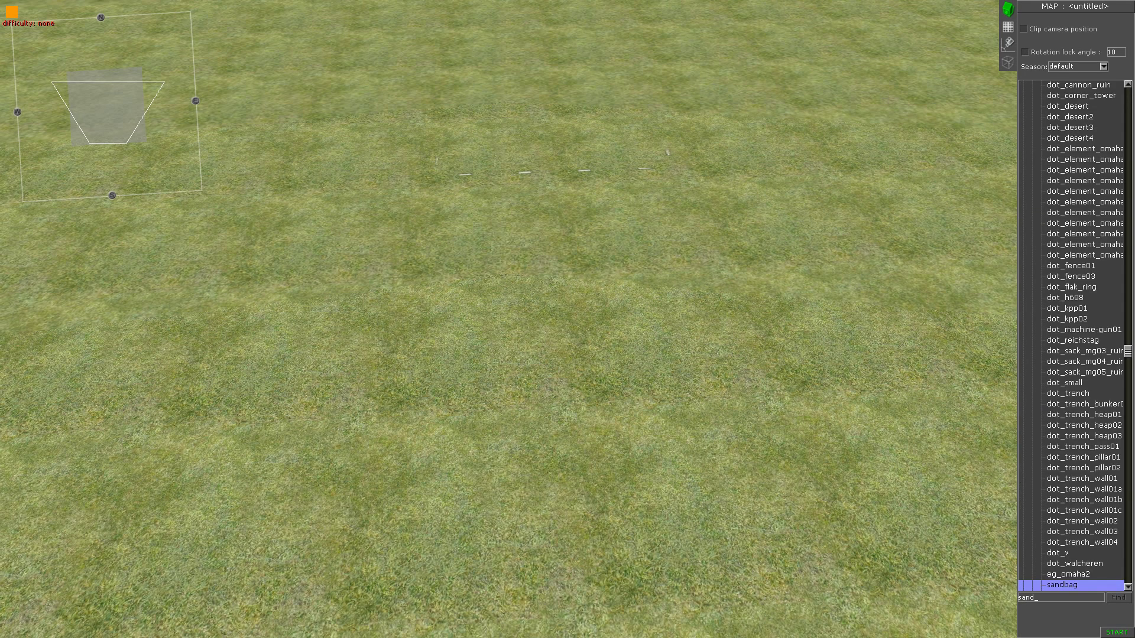
scroll(1077, 542, "down", 6)
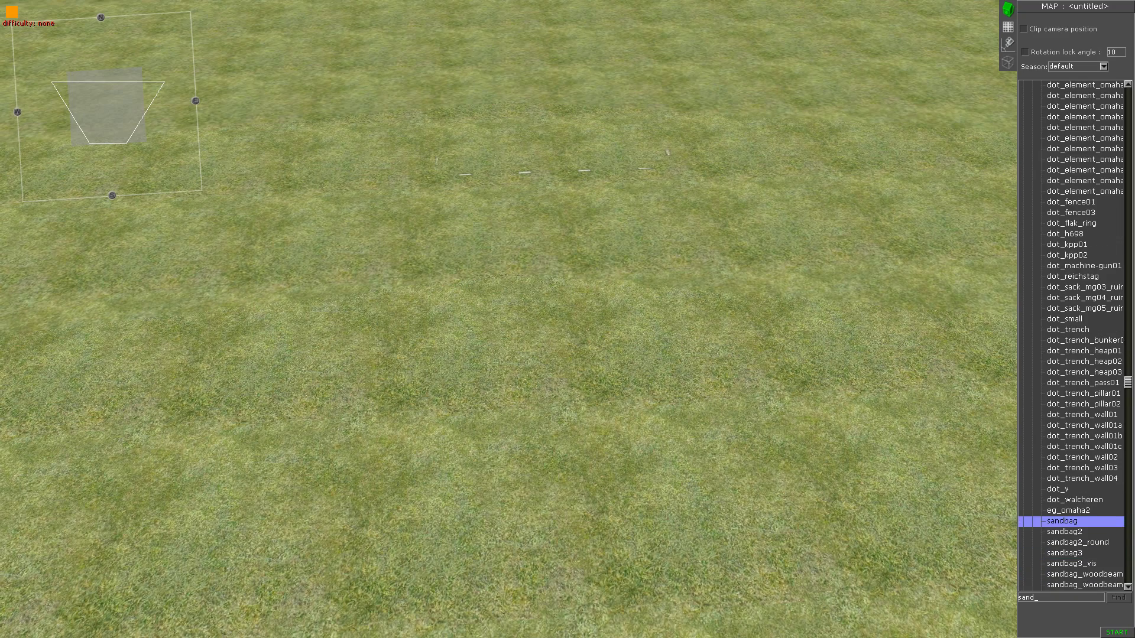
left_click(1077, 542)
scroll(674, 478, "up", 4)
left_click(615, 361)
Add a straight sandbag3 piece at each end of the curved sandbags to form a U-shaped emplacement.
key("Down")
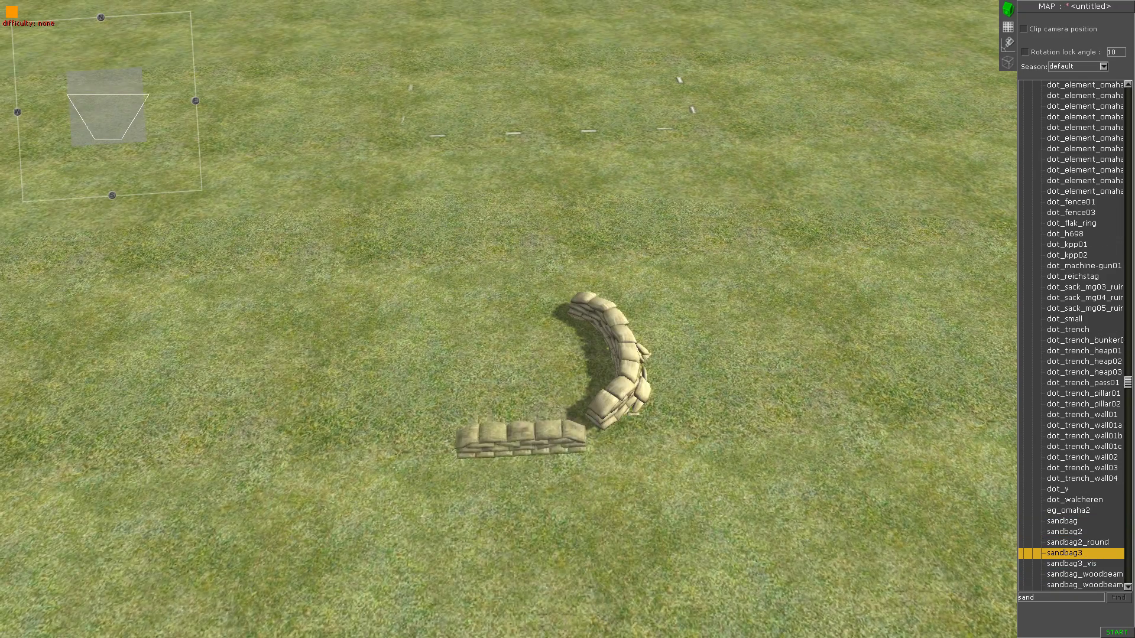
left_click(532, 410)
left_click(520, 312)
middle_click_drag(520, 312, 703, 346)
left_click(519, 325)
left_click(591, 354)
left_click_drag(626, 282, 632, 278)
left_click_drag(698, 348, 704, 350)
left_click(768, 378)
Search the object list for gun, place the mounted gun inside the sandbag emplacement and inspect it up close.
double_click(1029, 597)
key("BackSpace")
type("gun")
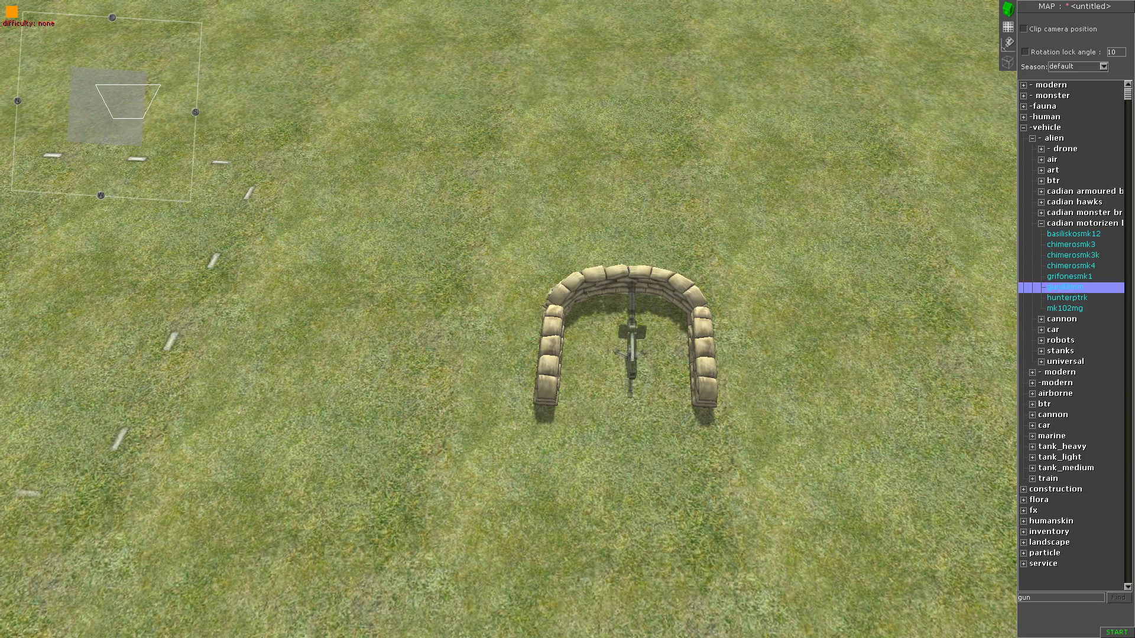
left_click(631, 349)
right_click(746, 343)
middle_click_drag(746, 342, 603, 296)
scroll(603, 296, "up", 5)
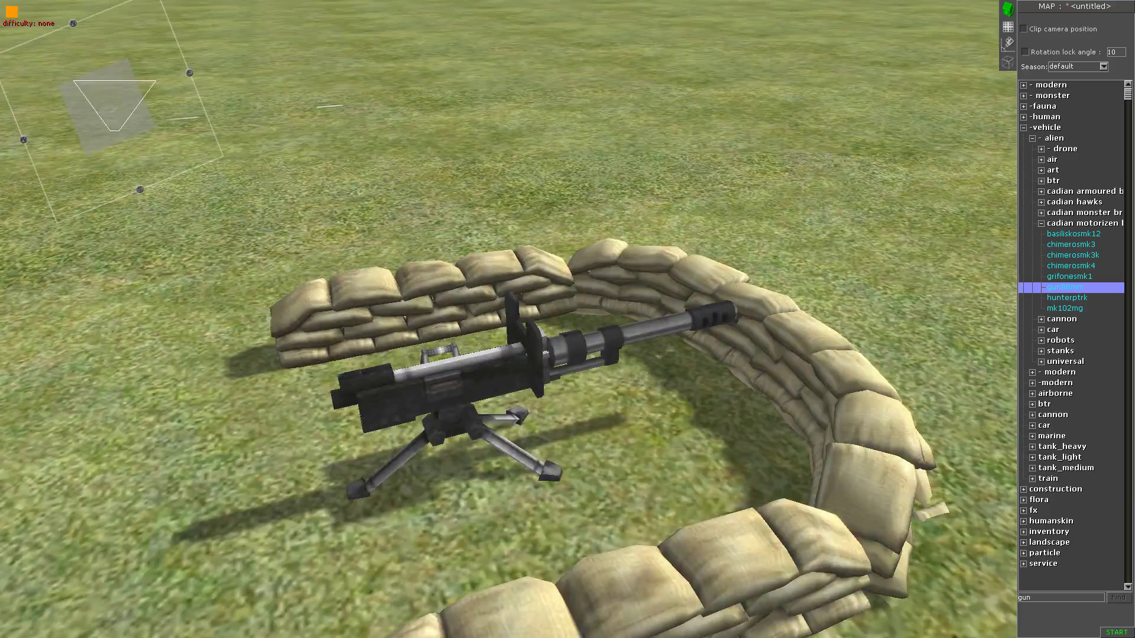
Delete the mounted gun from the sandbag emplacement.
scroll(532, 354, "down", 4)
left_click(523, 370)
middle_click_drag(523, 369, 544, 408)
key("Delete")
scroll(568, 378, "down", 3)
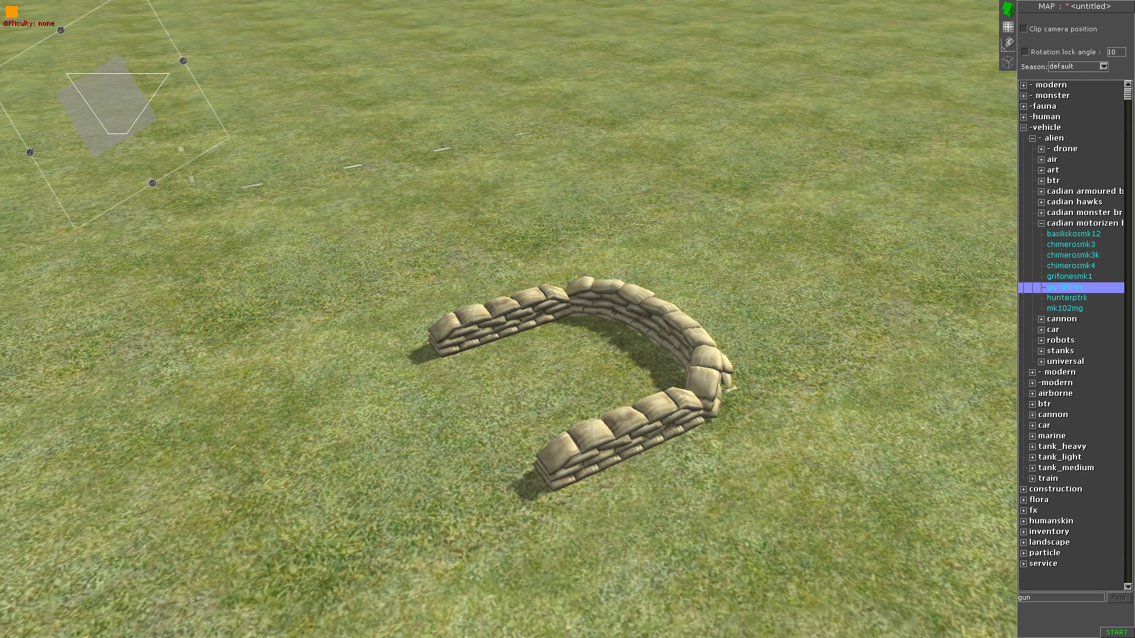
Tidy the expanded vehicle folders and look through the tank_heavy vehicles.
double_click(1084, 224)
double_click(1048, 127)
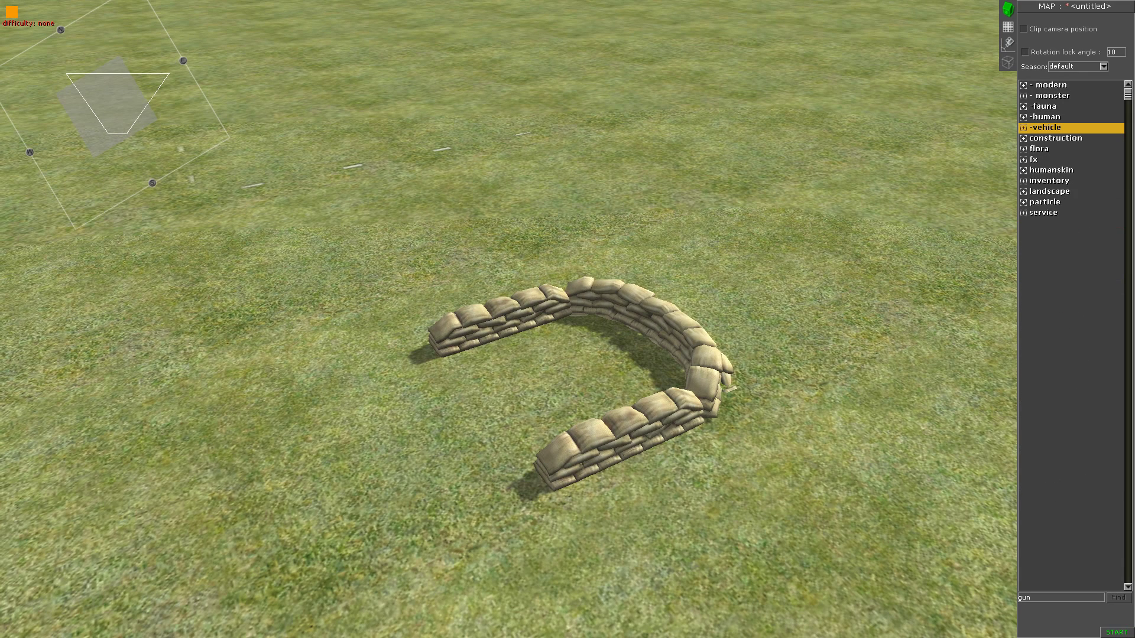
double_click(1049, 128)
key("Down")
key("Left")
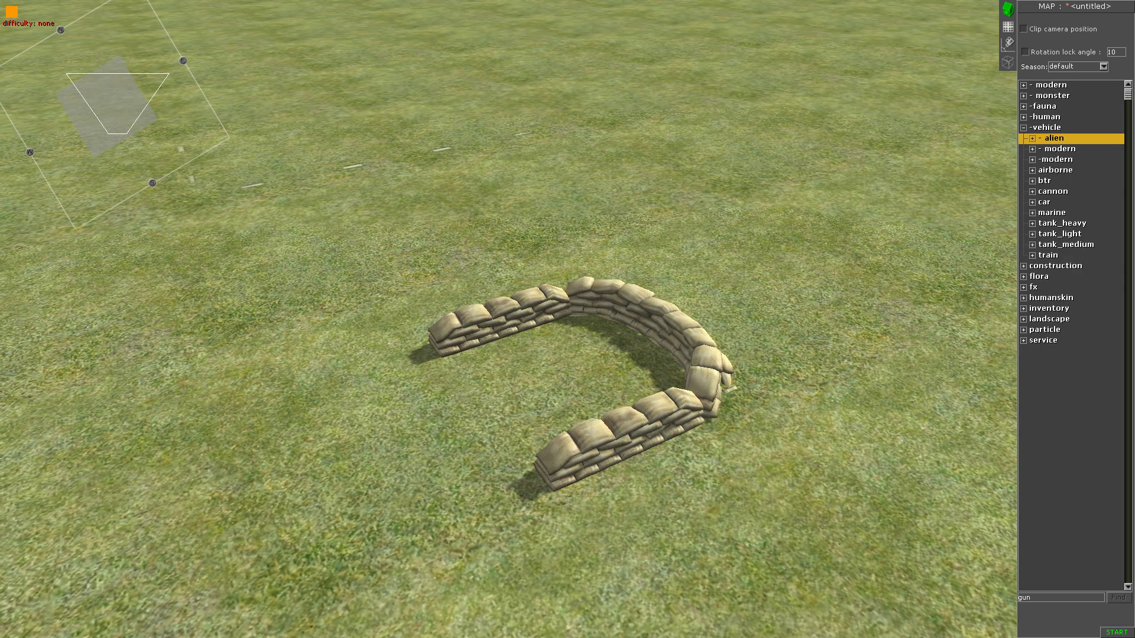
left_click(1031, 224)
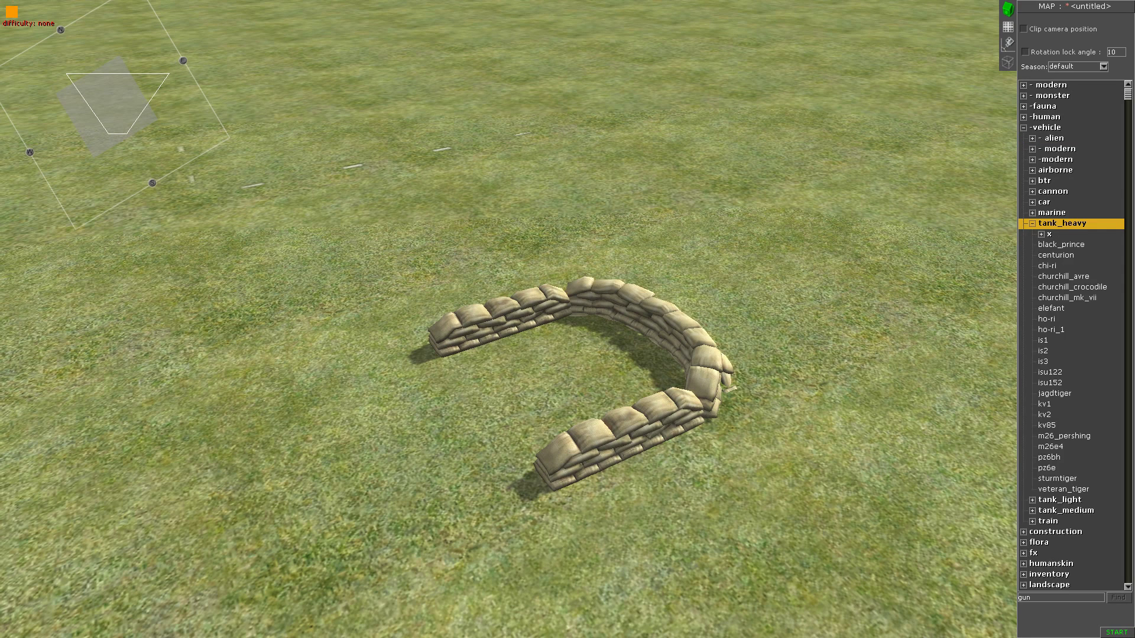
left_click(1032, 223)
Look into the modern vehicle folder and collapse the vehicle category.
key("Up")
key("Up")
key("Up")
key("Up")
key("Up")
key("Up")
key("Up")
key("Right")
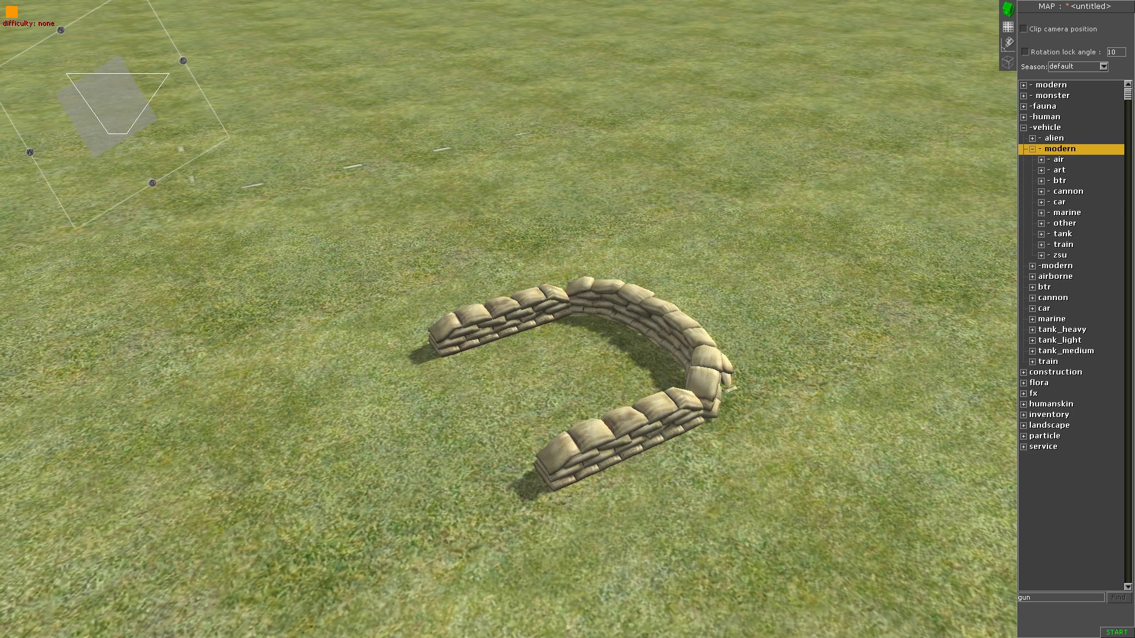
double_click(1054, 138)
double_click(1045, 128)
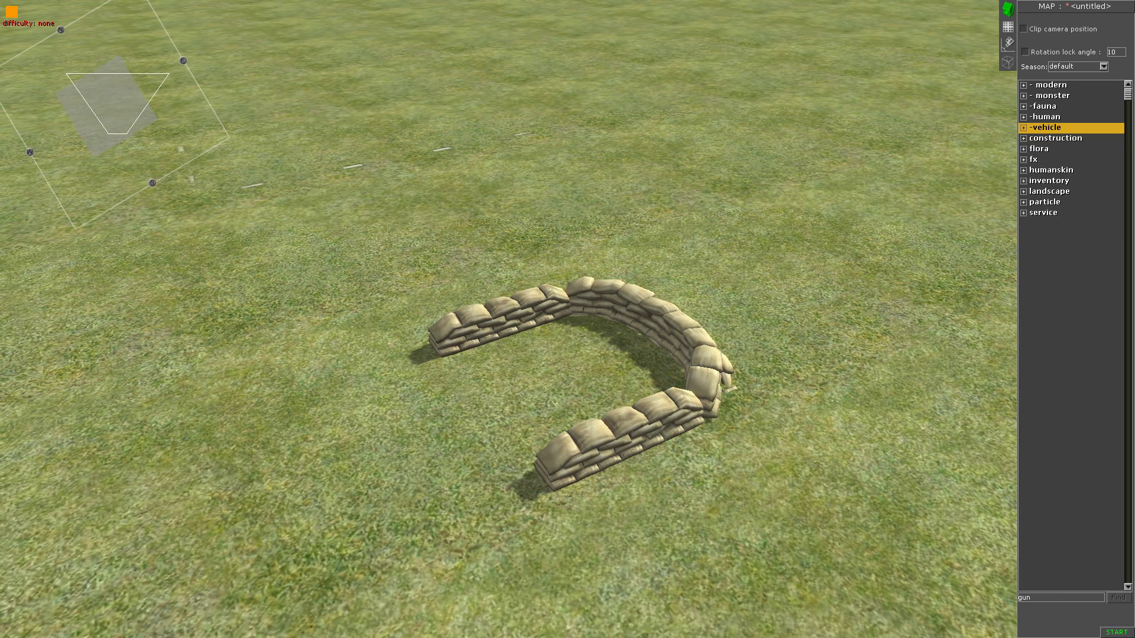
Browse the subfolders of the modern category and collapse it.
double_click(1050, 85)
key("Down")
key("Right")
key("Up")
key("Left")
key("Right")
key("Down")
key("Left")
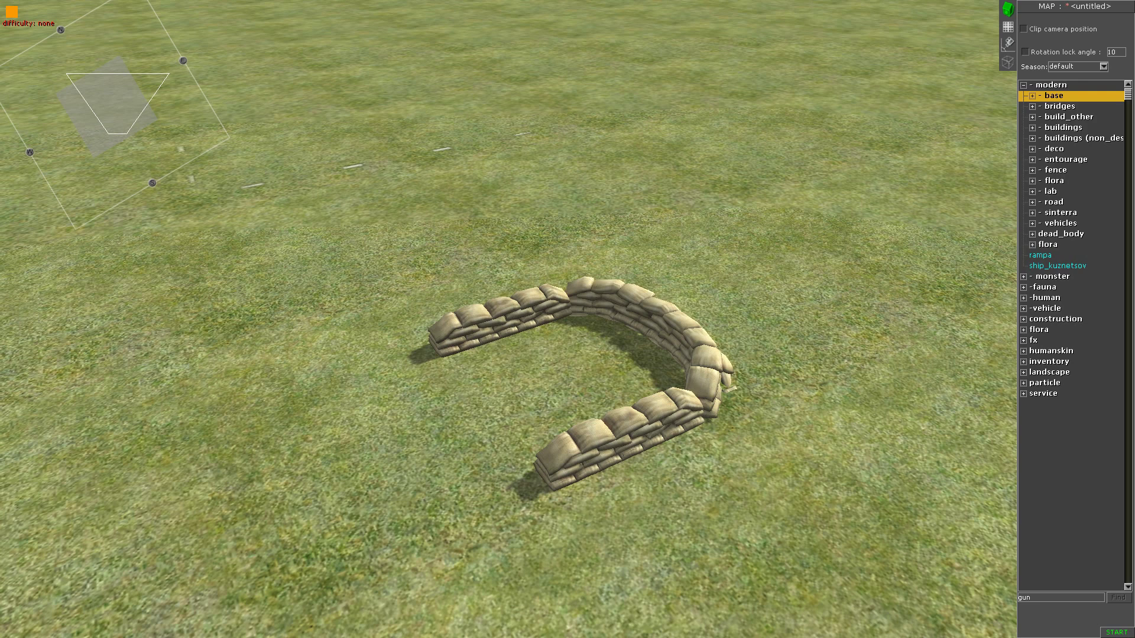
left_click(1024, 85)
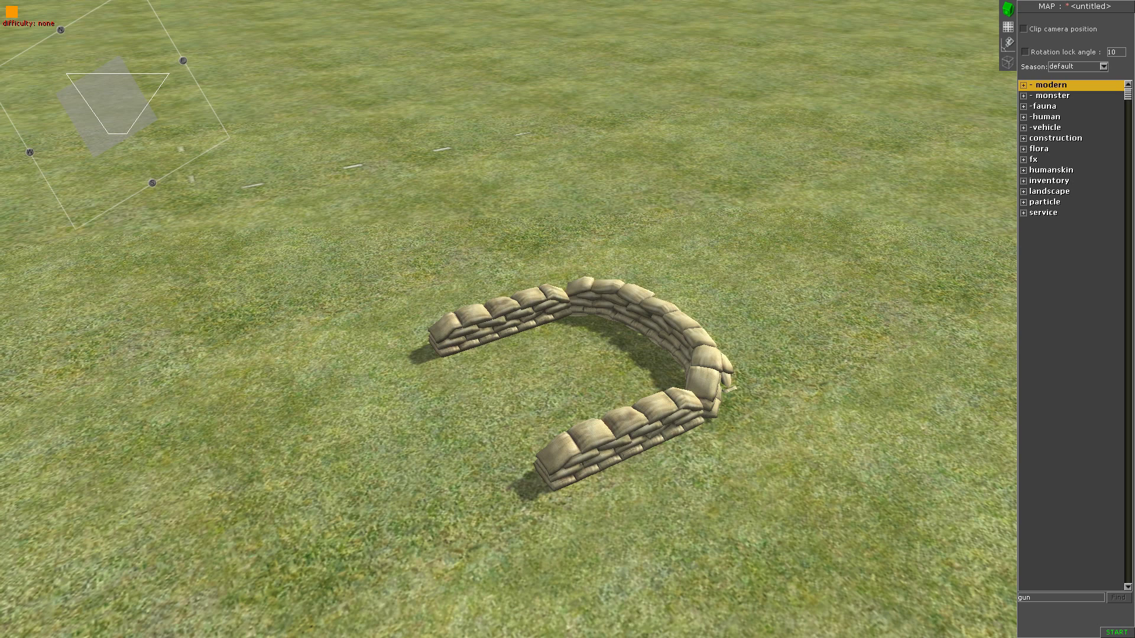
Nudge the sandbag pieces slightly to adjust the U-shaped emplacement.
middle_click_drag(402, 319, 532, 355)
left_click_drag(539, 354, 534, 355)
left_click_drag(754, 372, 748, 375)
left_click(650, 272)
left_click_drag(650, 272, 653, 273)
left_click(644, 378)
Switch to terrain height editing, make the brush softer and slightly faster, and raise a multi-peaked hill at the map's corner.
key("Up")
key("F2")
scroll(880, 113, "down", 5)
middle_click_drag(881, 118, 806, 107)
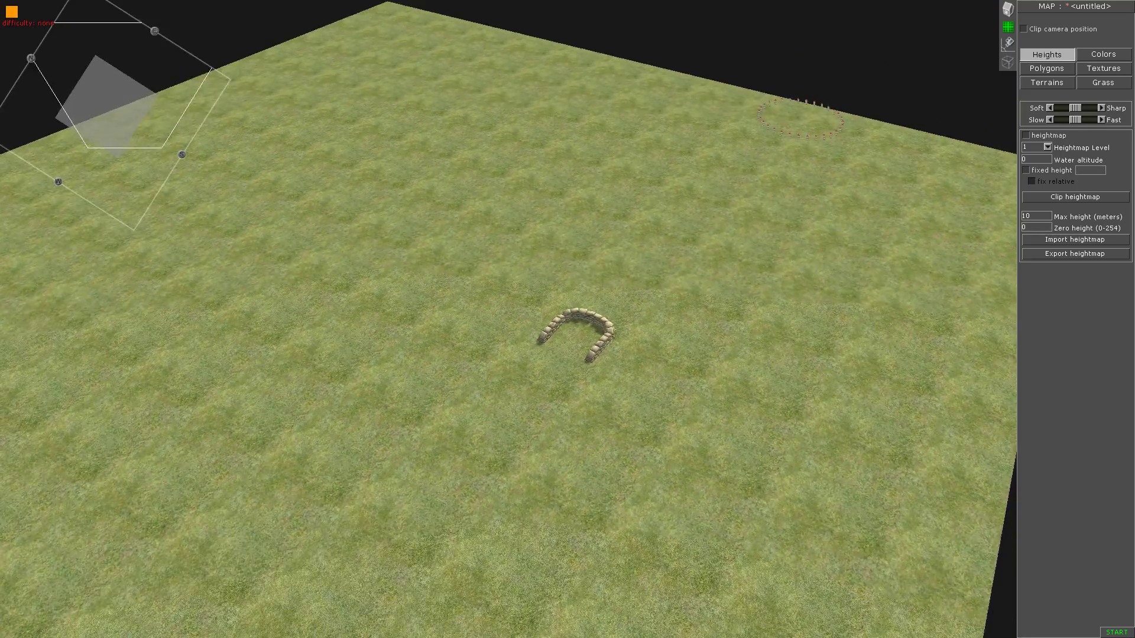
scroll(999, 112, "up", 1)
mouse_move(1075, 109)
left_mouse_down()
mouse_move(1062, 108)
mouse_move(1078, 120)
left_mouse_up()
key("Up")
mouse_move(269, 82)
left_mouse_down()
mouse_move(198, 142)
mouse_move(218, 137)
left_mouse_up()
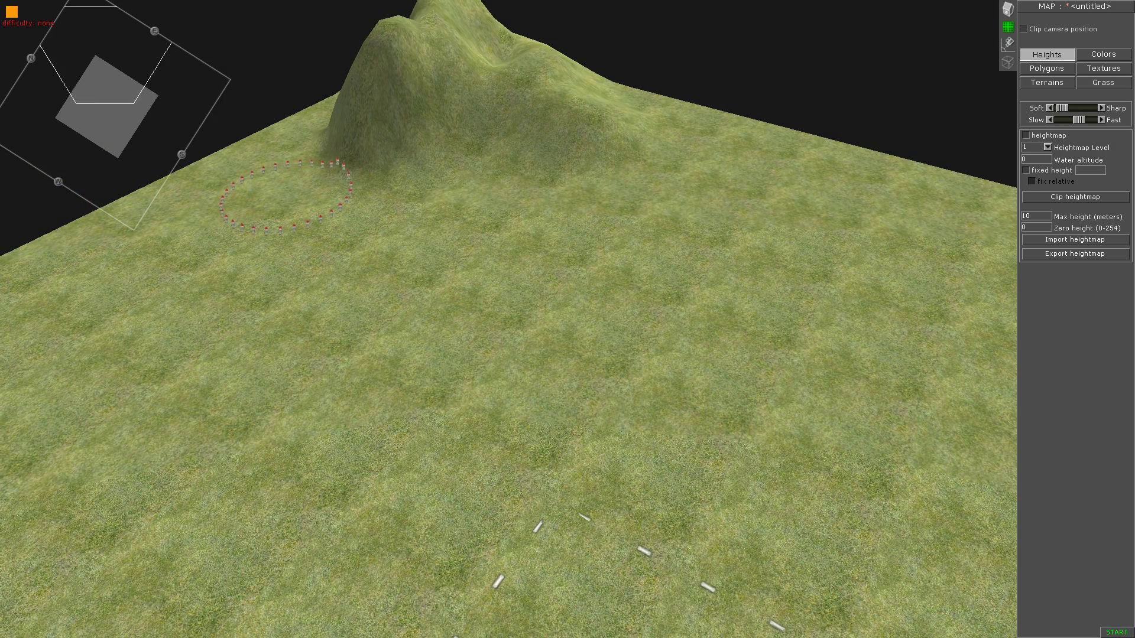
left_click_drag(287, 195, 301, 141)
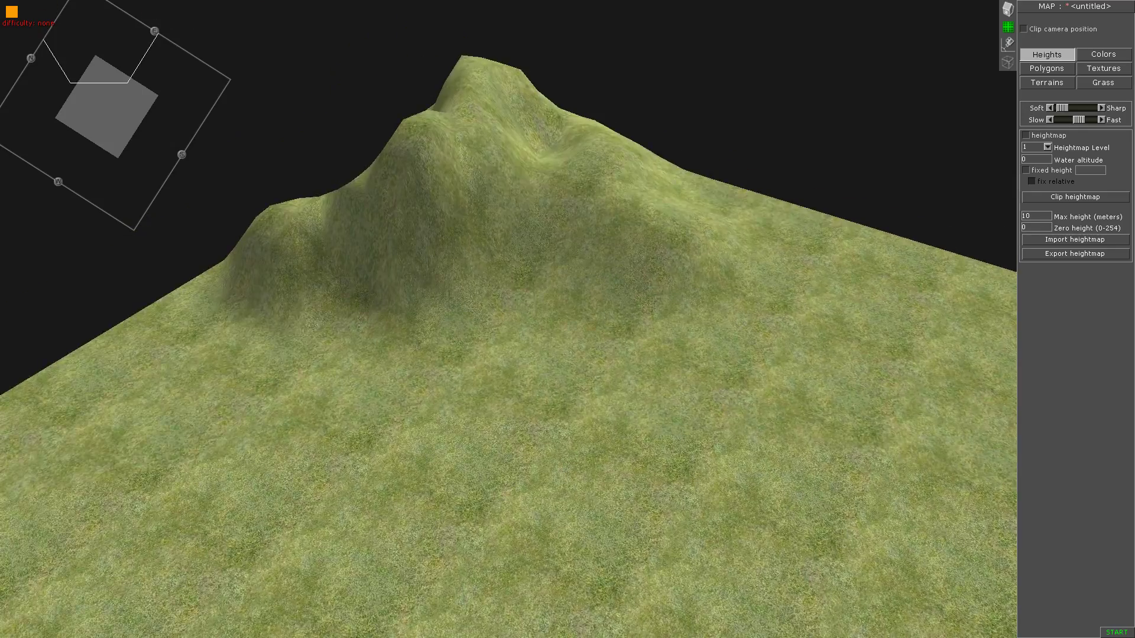
Dig a long, deep trench into the flat terrain between the hill and the map's edge.
mouse_move(260, 121)
middle_mouse_down()
mouse_move(283, 125)
mouse_move(301, 289)
middle_mouse_up()
mouse_move(300, 290)
left_mouse_down()
mouse_move(291, 322)
mouse_move(502, 228)
mouse_move(331, 313)
mouse_move(361, 348)
left_mouse_up()
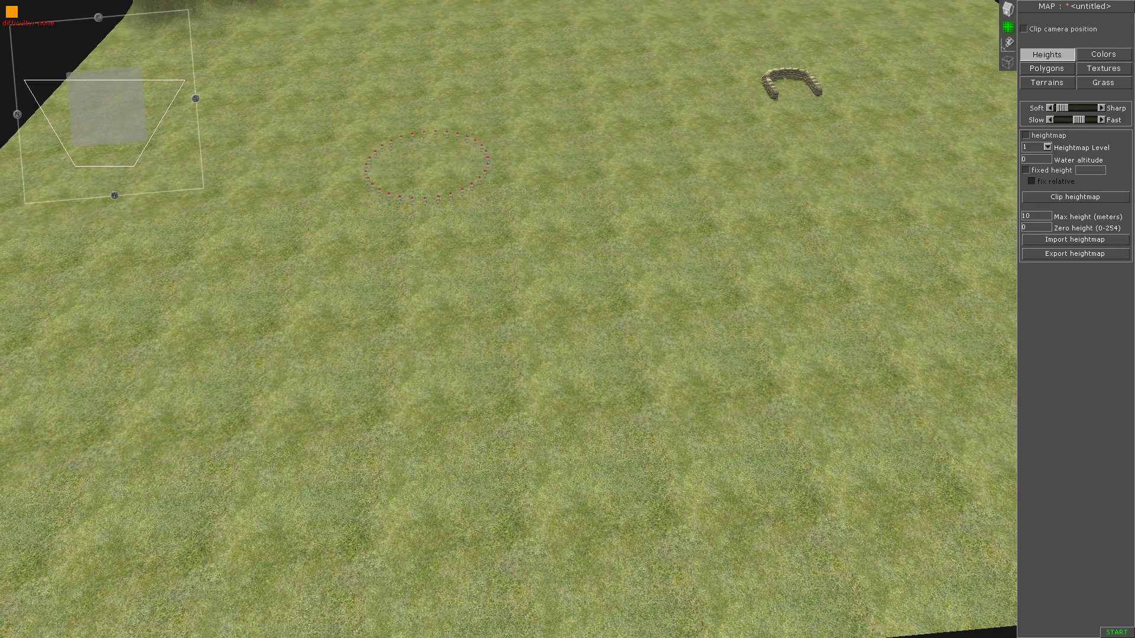
mouse_move(442, 177)
right_mouse_down()
mouse_move(420, 261)
mouse_move(410, 450)
right_mouse_up()
mouse_move(410, 451)
middle_mouse_down()
mouse_move(456, 326)
mouse_move(426, 345)
mouse_move(418, 381)
middle_mouse_up()
right_click_drag(417, 381, 439, 195)
scroll(509, 283, "up", 1)
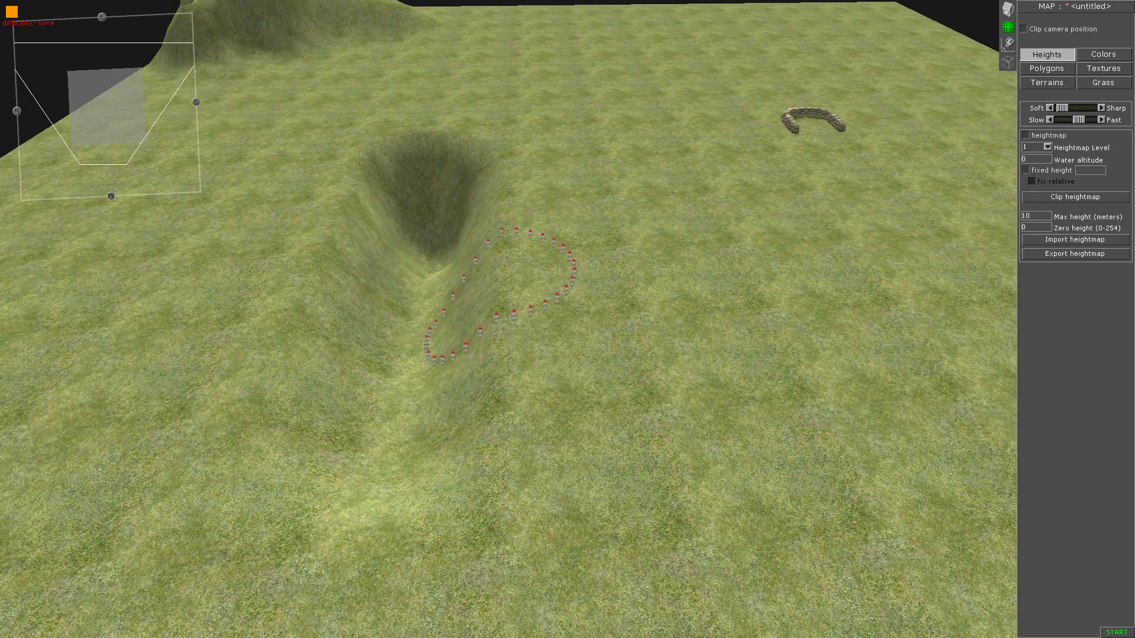
middle_click_drag(509, 293, 532, 251)
scroll(554, 157, "up", 1)
mouse_move(554, 158)
middle_mouse_down()
mouse_move(511, 155)
mouse_move(527, 135)
middle_mouse_up()
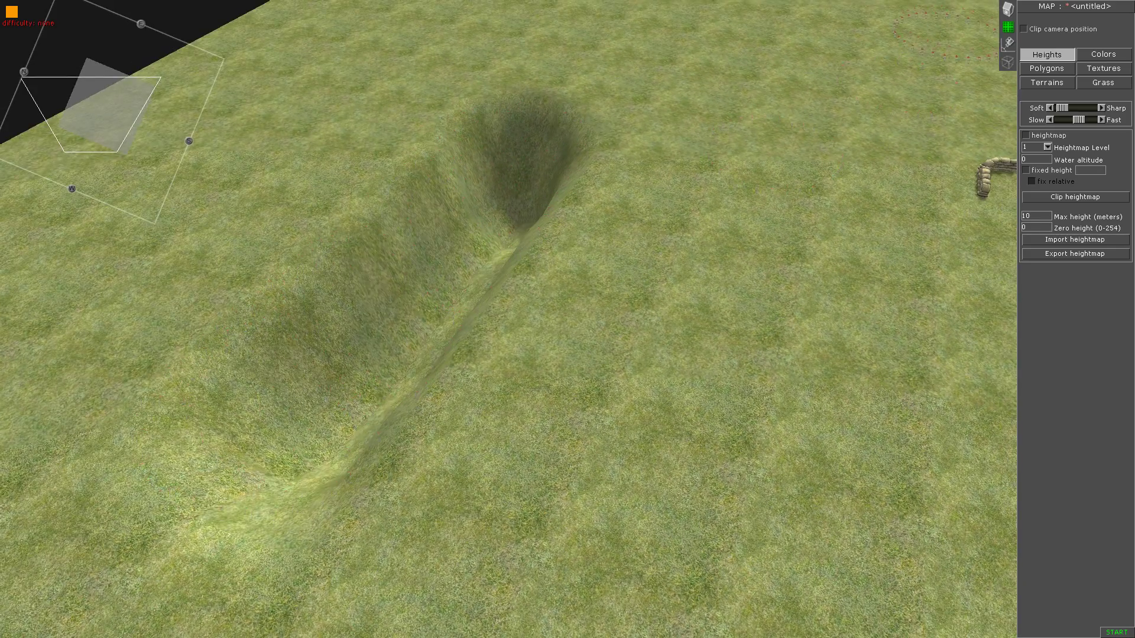
Look through the editing modes, return to object placement and view the sandbag emplacement up close.
left_click(1007, 9)
left_click(1007, 27)
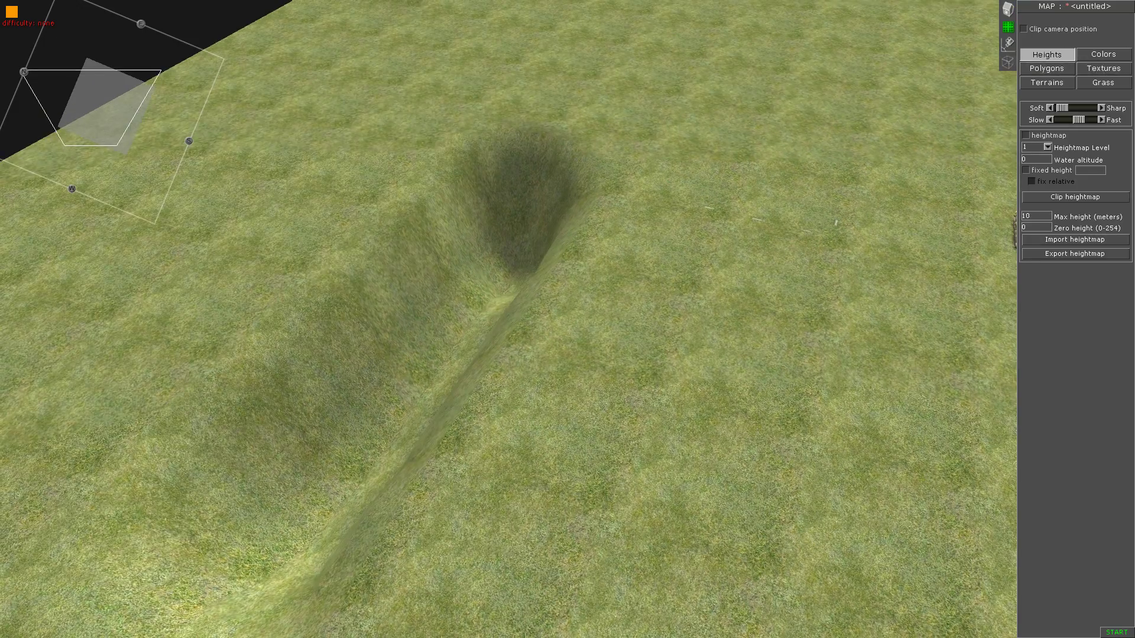
left_click(1008, 43)
left_click(1008, 9)
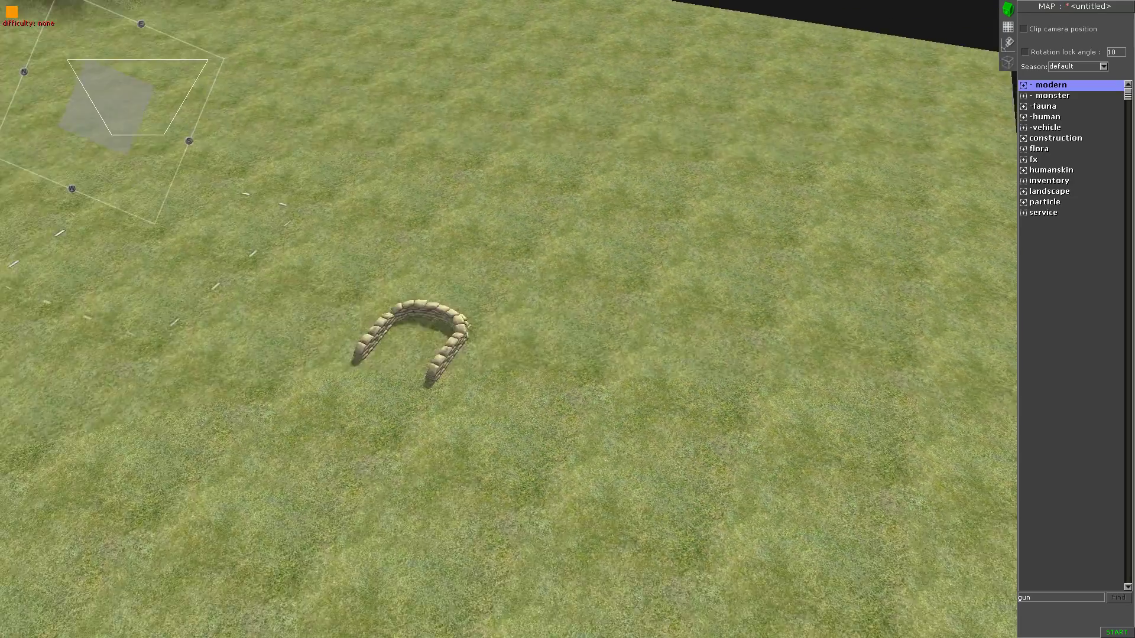
scroll(509, 319, "up", 3)
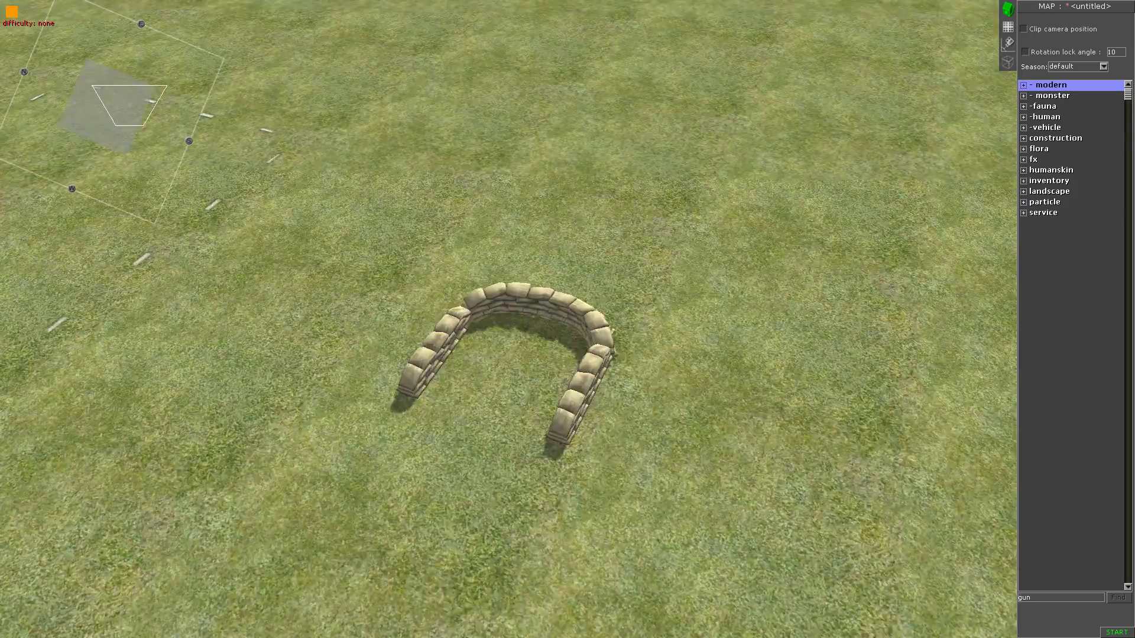
scroll(508, 319, "up", 3)
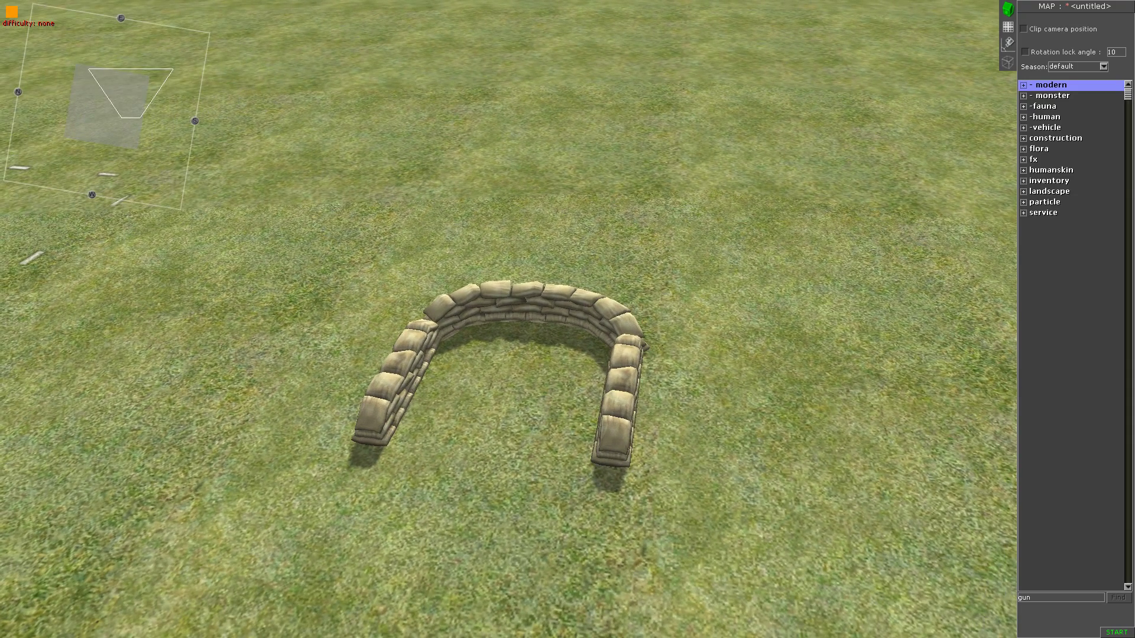
Start saving the map under a new name in /map/ and enter youtubetestsaaaa as the file name.
key("Escape")
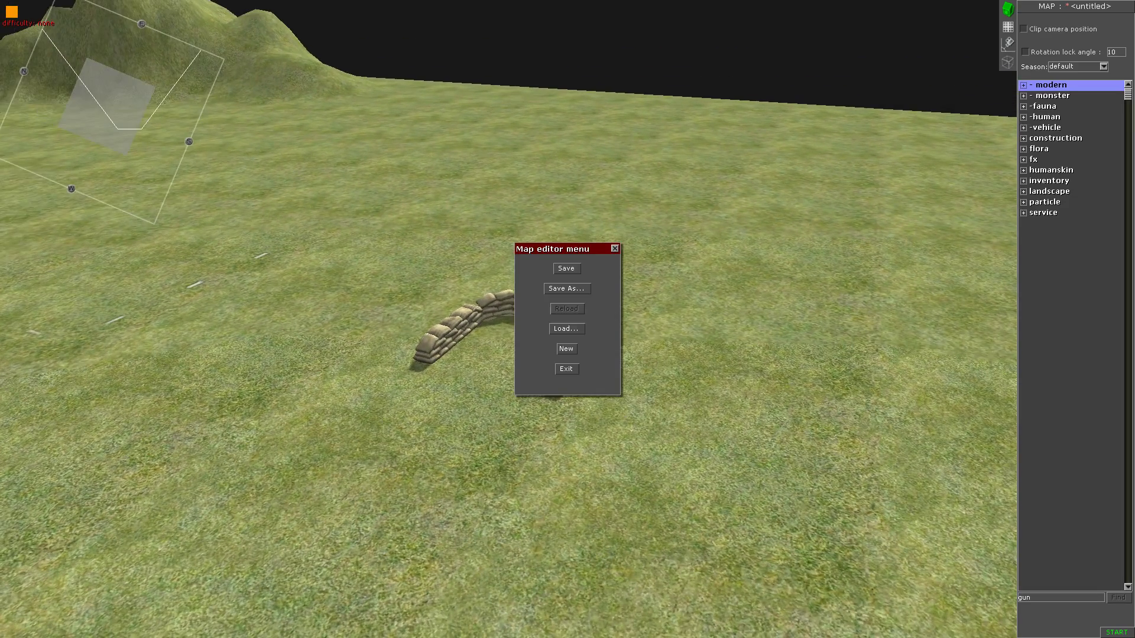
left_click(567, 289)
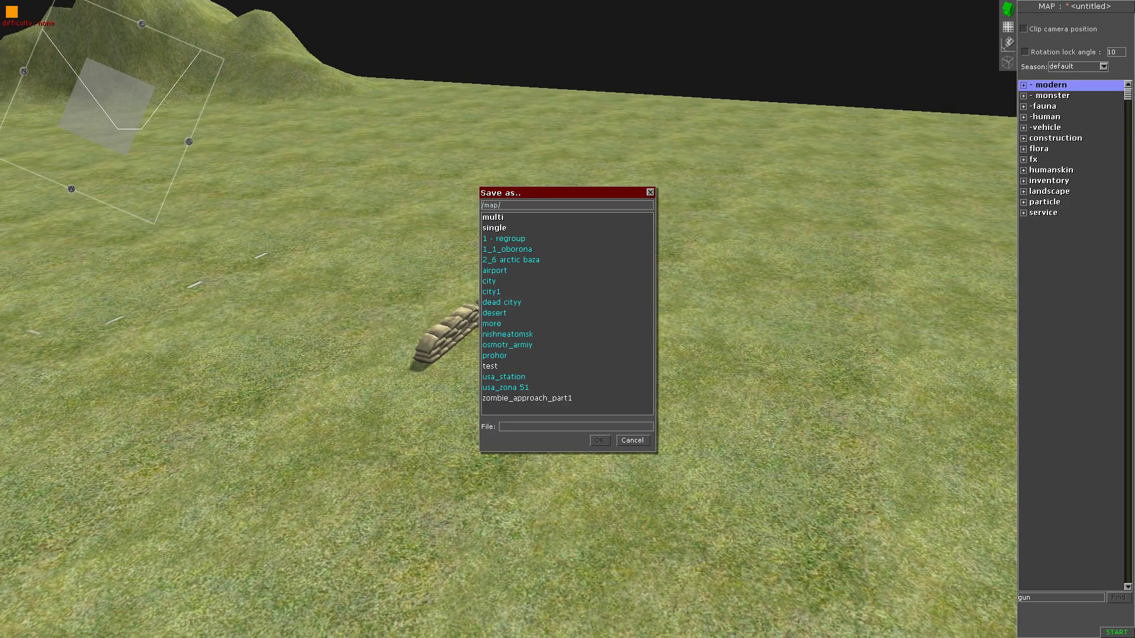
left_click(498, 367)
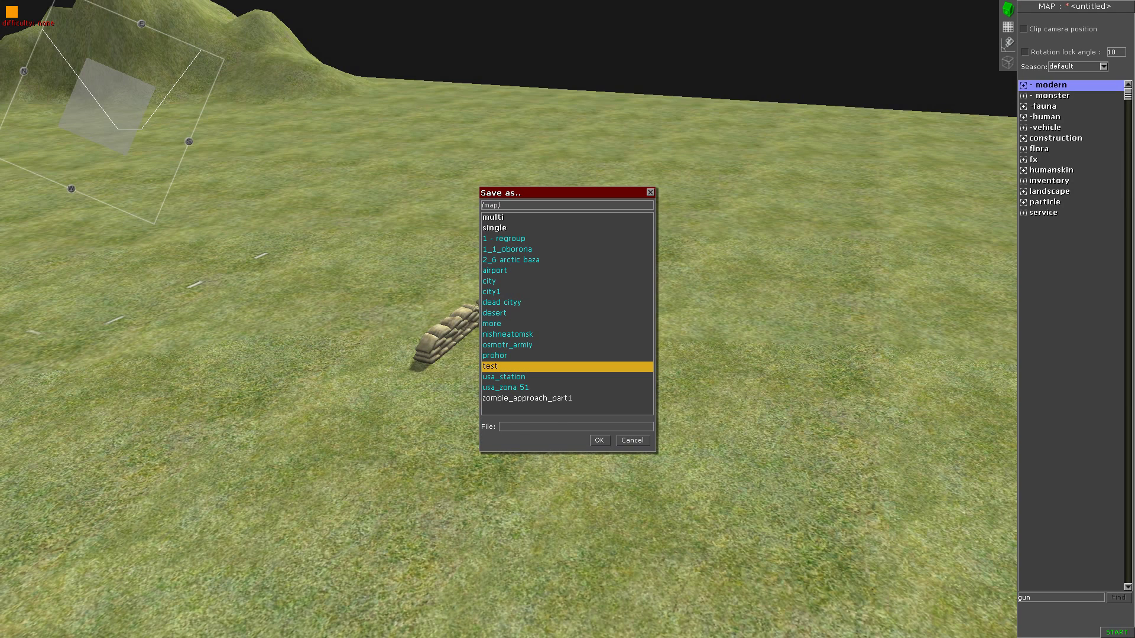
left_click(520, 398)
left_click(498, 367)
left_click(520, 399)
left_click(497, 366)
left_click_drag(523, 426, 497, 426)
type("youtubetestsaaaa")
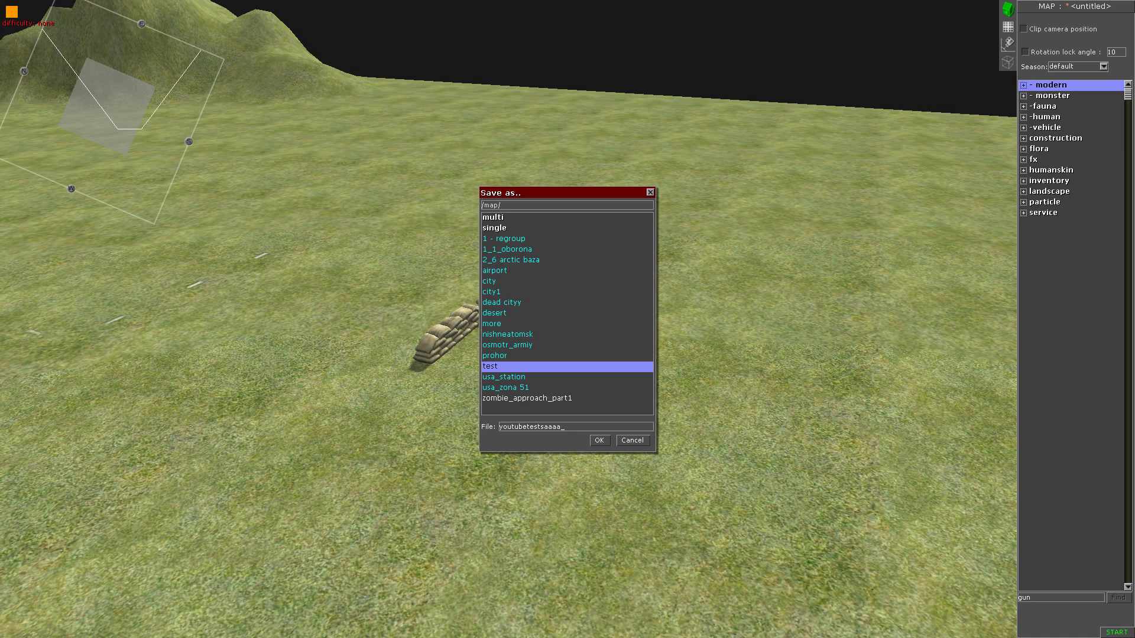
Change the file name to youtube and save the map.
key("BackSpace")
key("BackSpace")
key("BackSpace")
key("BackSpace")
key("BackSpace")
key("BackSpace")
key("BackSpace")
key("BackSpace")
key("BackSpace")
key("BackSpace")
key("BackSpace")
key("BackSpace")
type("Y")
key("Return")
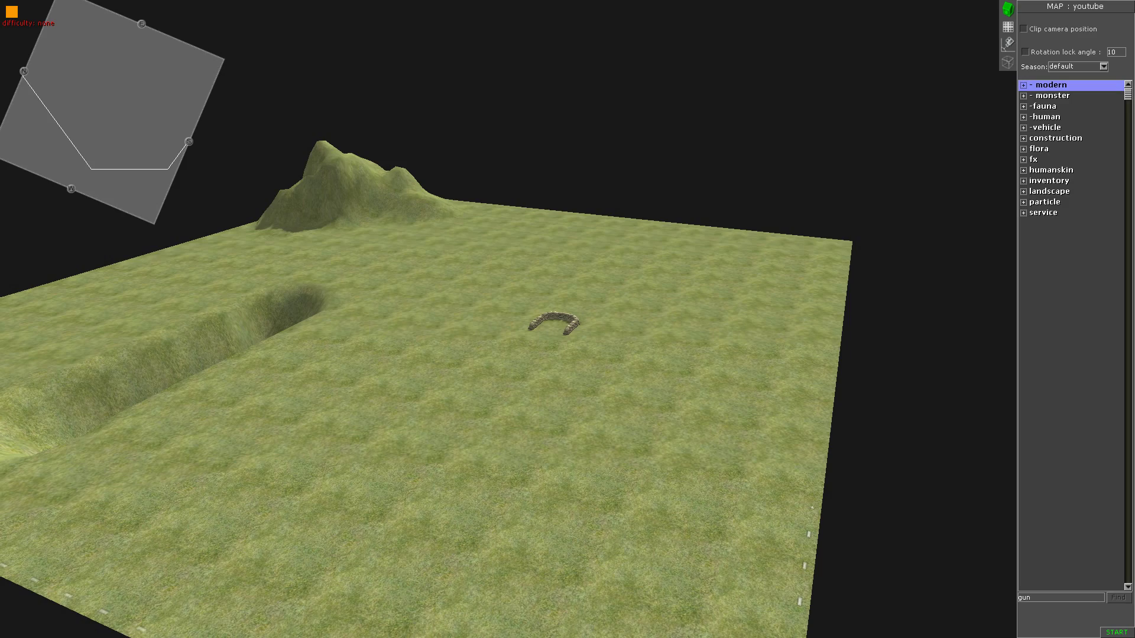
Save the youtube map again under its current name and view the sandbags closely.
scroll(508, 319, "up", 6)
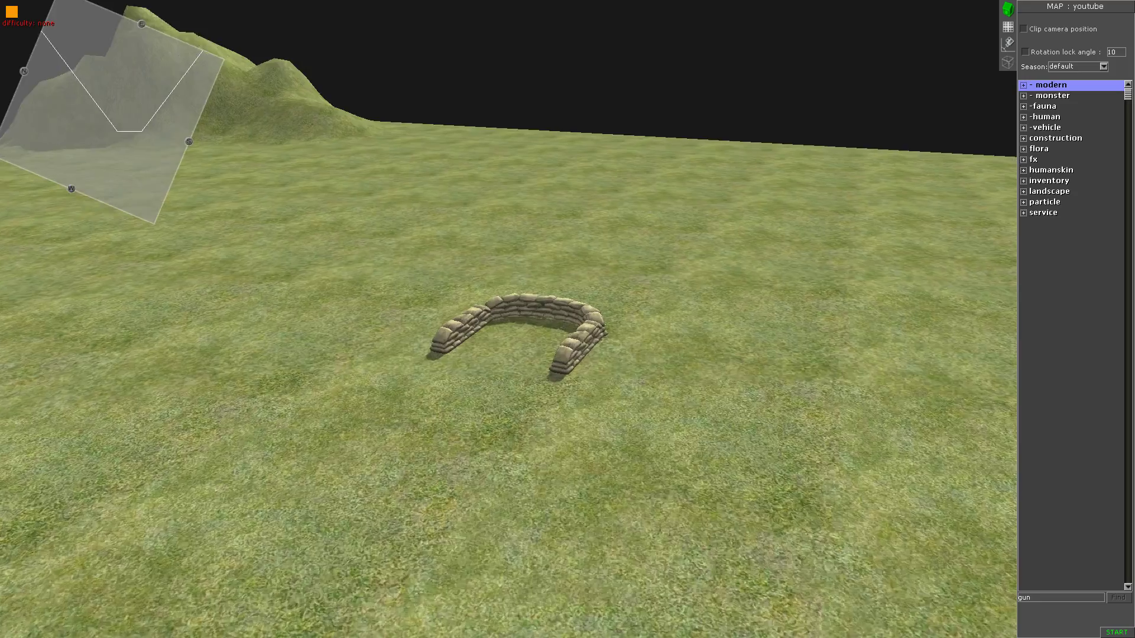
middle_click_drag(509, 319, 591, 355)
key("Escape")
left_click(566, 268)
middle_click_drag(566, 268, 508, 320)
scroll(508, 319, "up", 4)
scroll(508, 319, "down", 3)
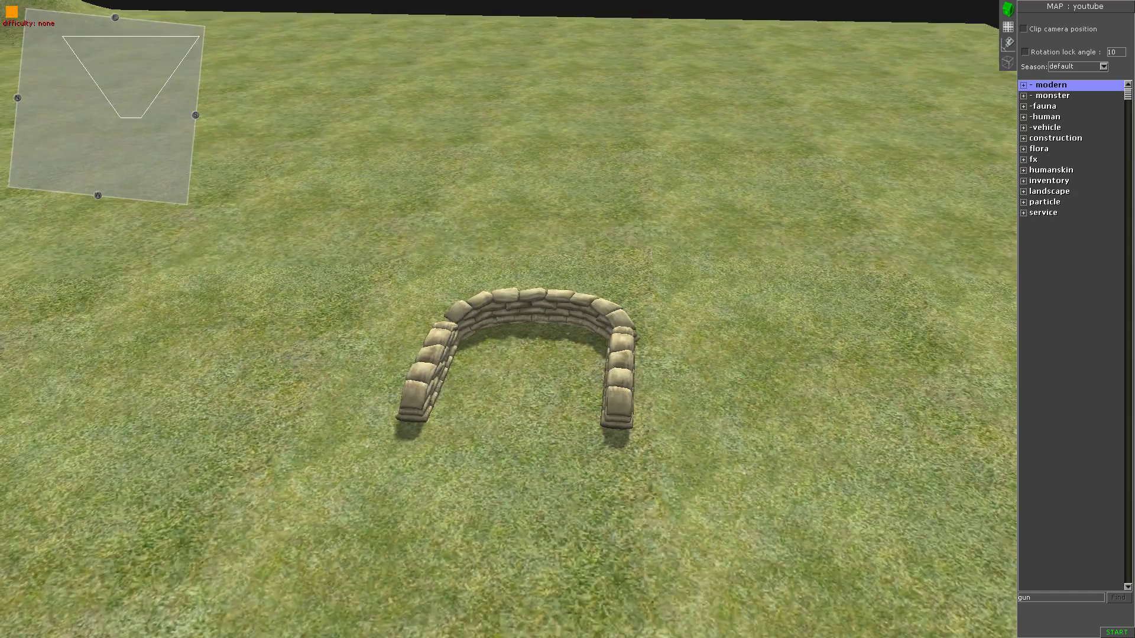
Search the object list for wall, preview the town_wall variants and place the wall object on the grass.
left_click(1052, 598)
key("BackSpace")
type("wall")
left_click(1057, 543)
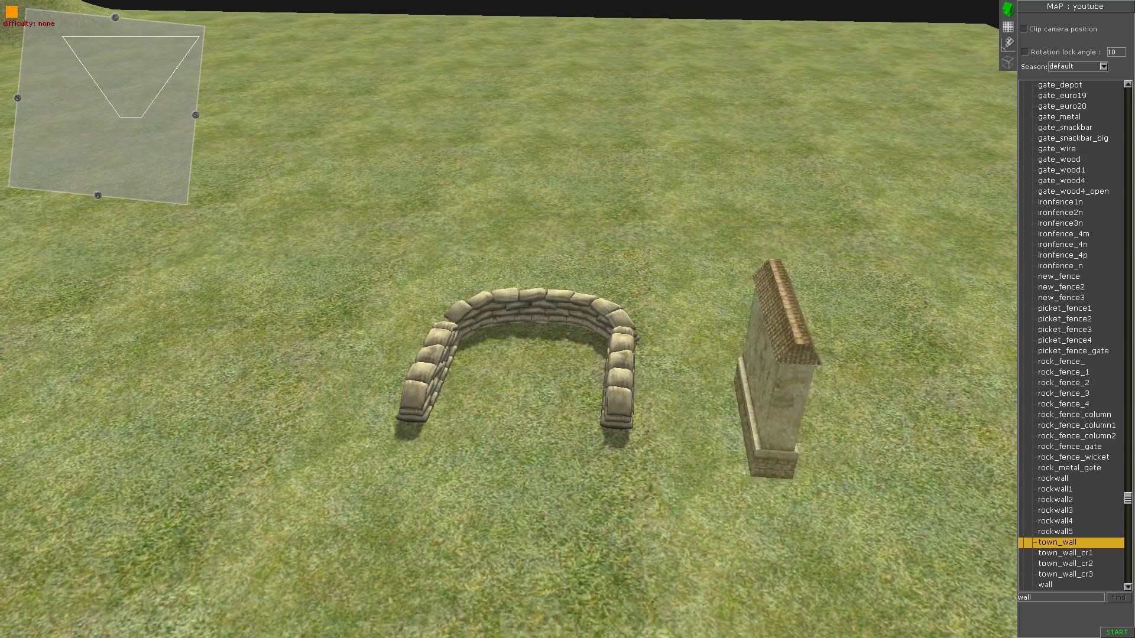
key("Down")
key("Down")
key("Down")
key("Down")
key("Down")
key("Up")
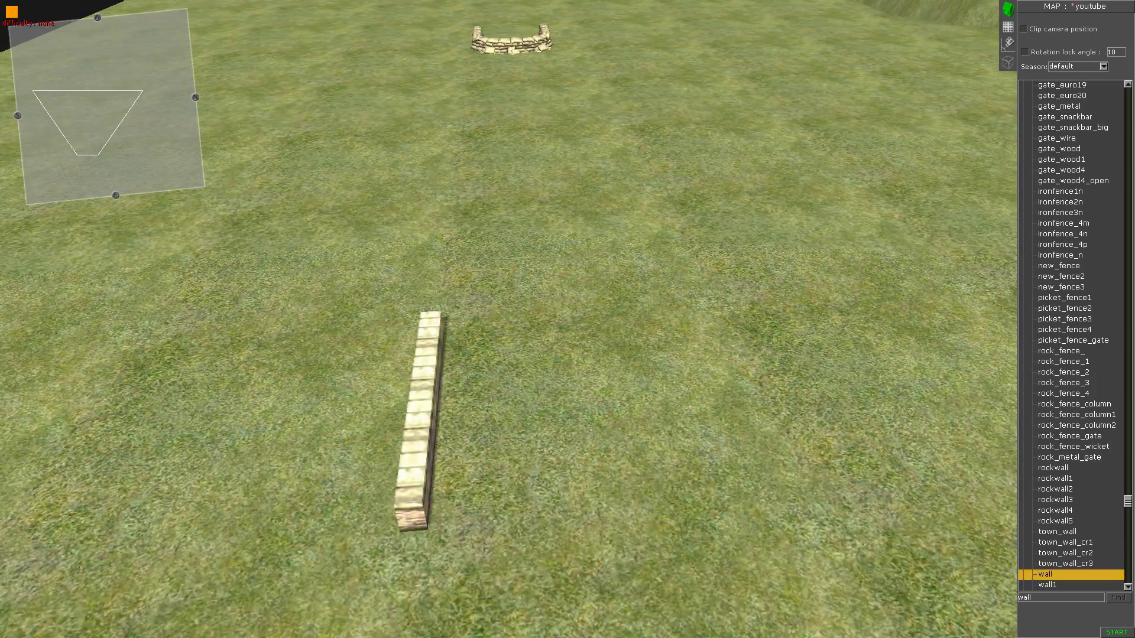
key("Return")
Copy the placed wall and paste a duplicate near it.
right_click_drag(420, 424, 157, 444)
middle_click_drag(157, 445, 236, 452)
key("ctrl+c")
key("ctrl+v")
left_click_drag(723, 361, 718, 357)
Move the duplicate wall into line with the first wall so the two segments join end to end.
middle_click_drag(718, 356, 774, 402)
scroll(719, 356, "up", 3)
right_click_drag(718, 357, 608, 375)
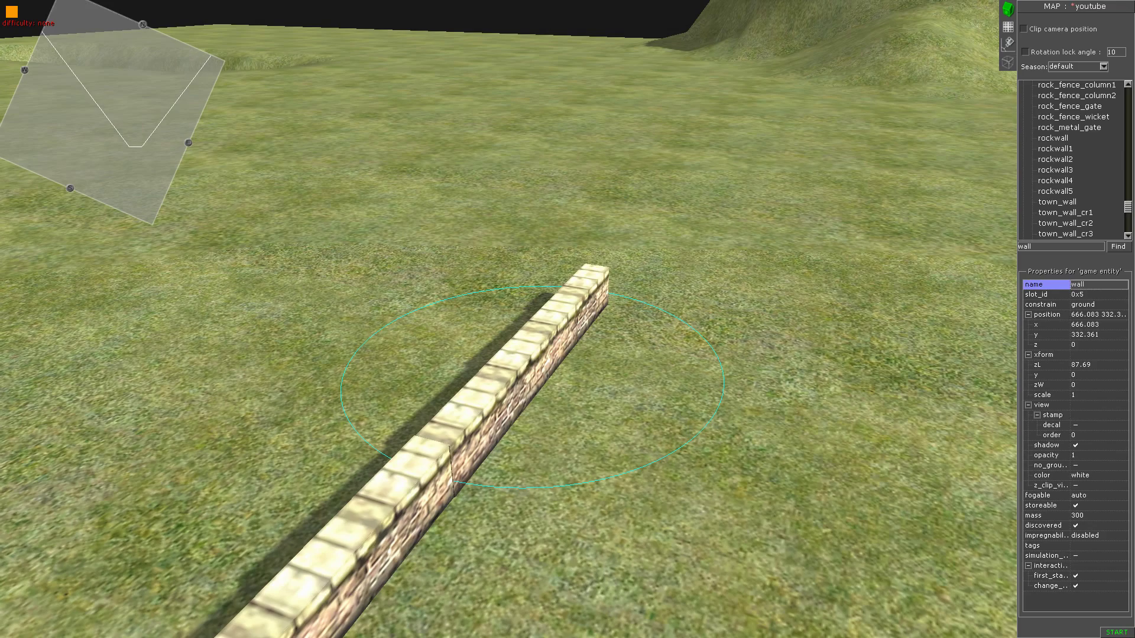
middle_click_drag(639, 290, 684, 315)
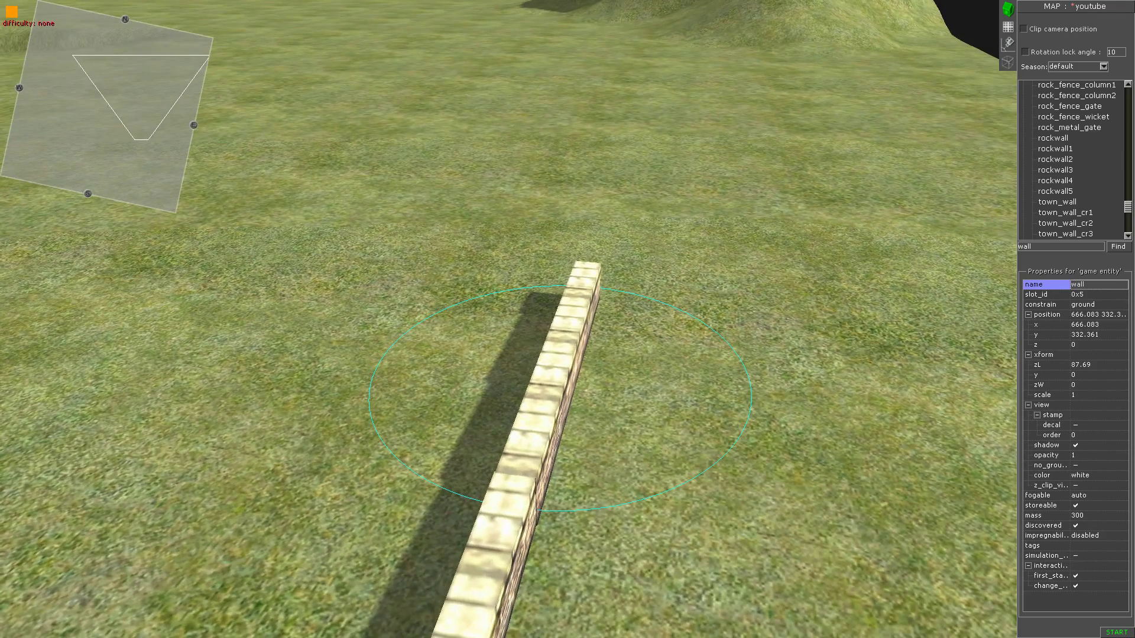
left_click(684, 315)
left_click_drag(684, 315, 493, 177)
left_click_drag(550, 381, 659, 381)
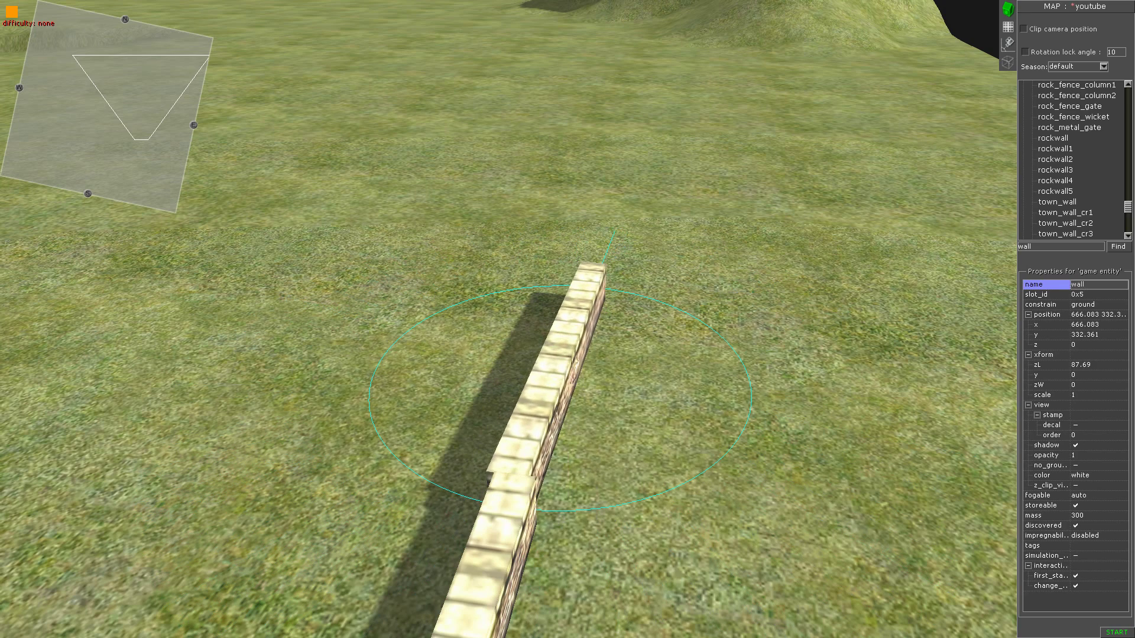
left_click_drag(550, 381, 554, 385)
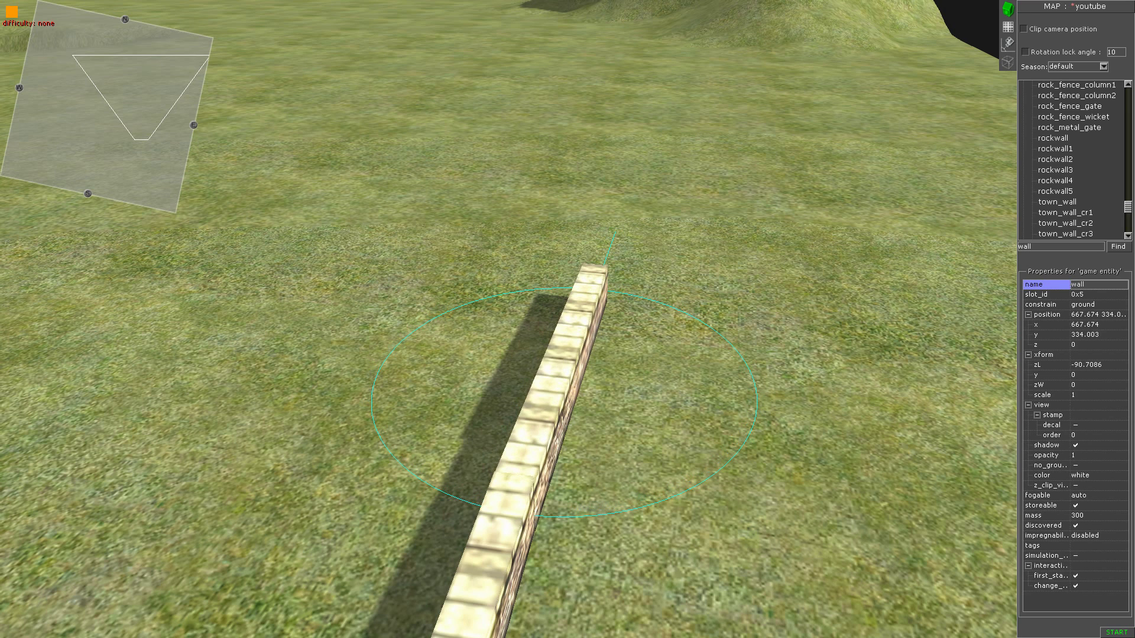
Fine-tune the position and angle of the duplicate wall until the two segments form one straight run.
left_click(650, 364)
left_click(555, 385)
mouse_move(555, 385)
left_mouse_down()
mouse_move(590, 374)
mouse_move(515, 423)
mouse_move(557, 359)
mouse_move(554, 379)
mouse_move(595, 95)
mouse_move(672, 224)
mouse_move(502, 305)
mouse_move(559, 383)
left_mouse_up()
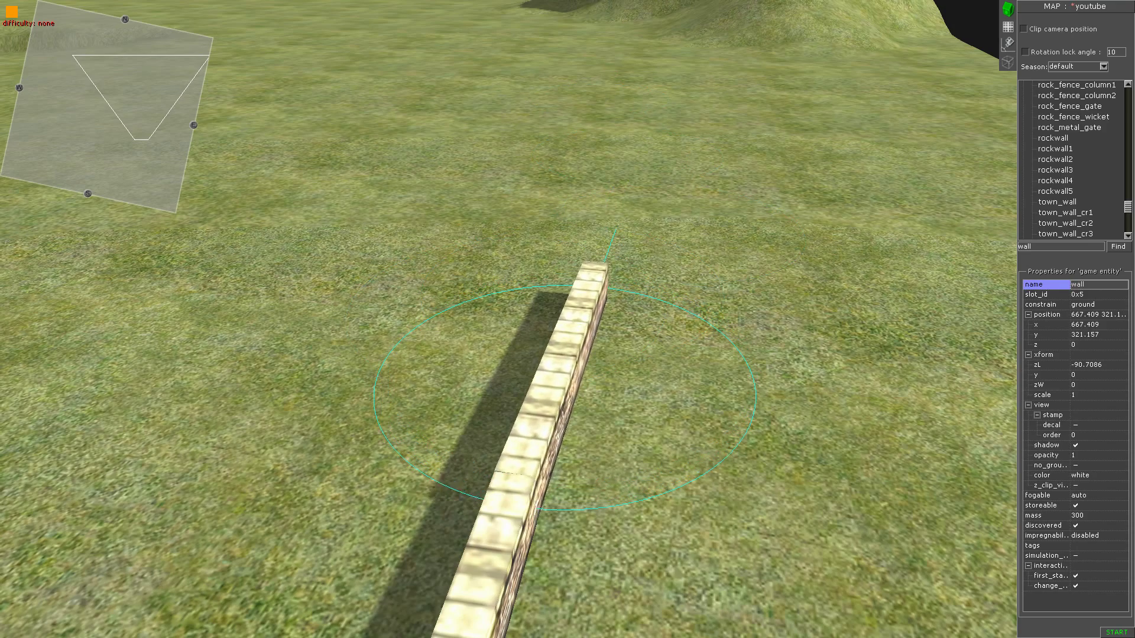
middle_click_drag(559, 383, 573, 316)
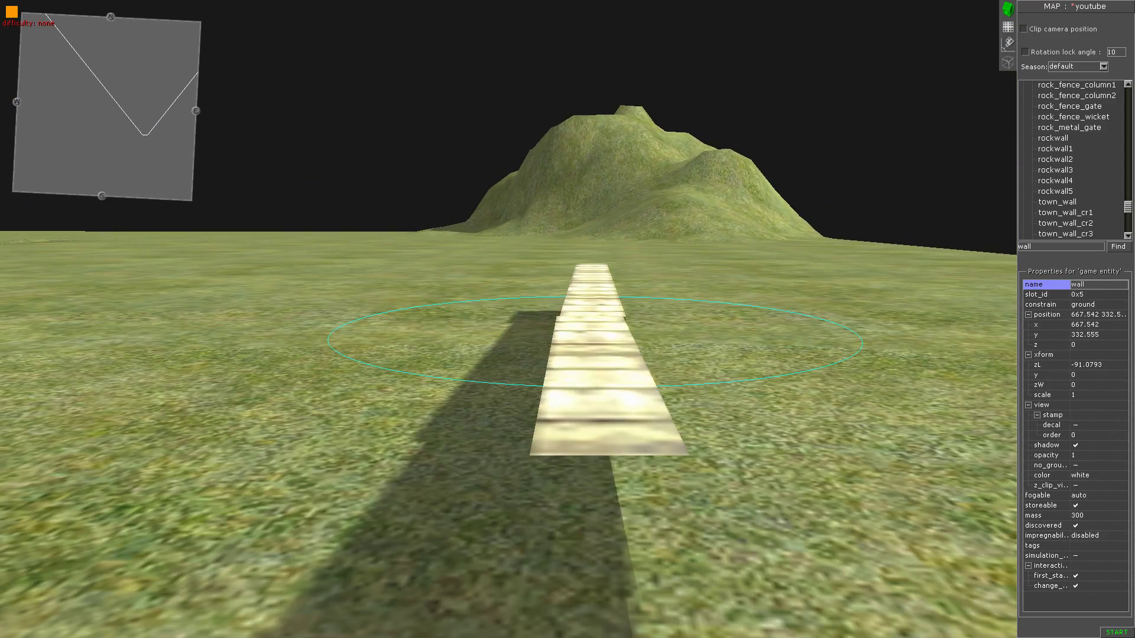
mouse_move(593, 340)
left_mouse_down()
mouse_move(586, 355)
mouse_move(591, 345)
left_mouse_up()
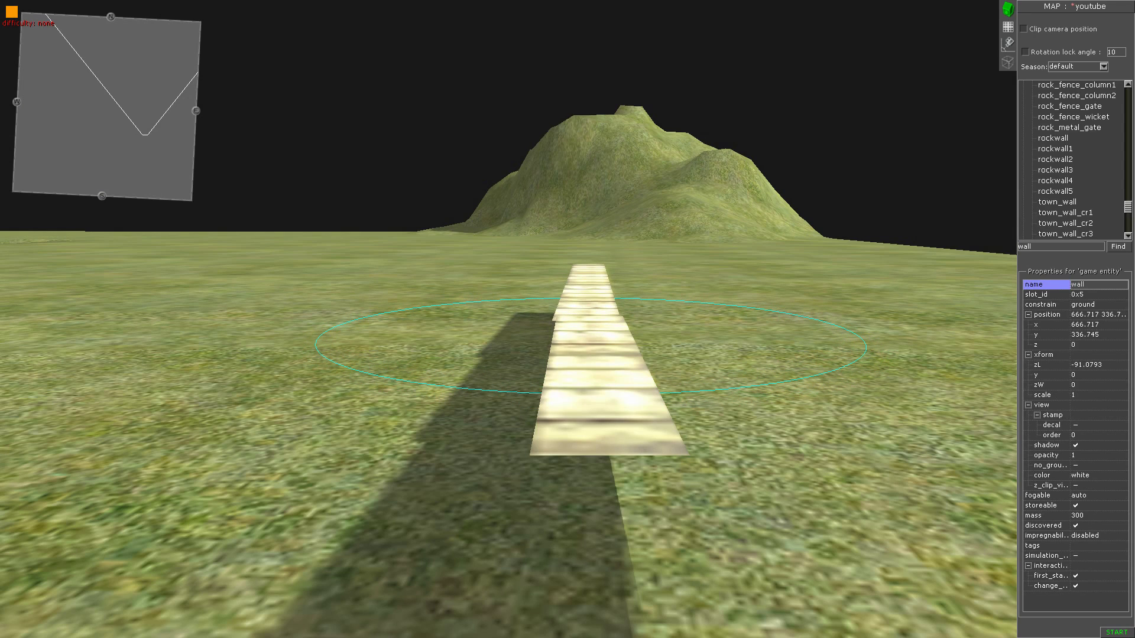
middle_click_drag(591, 346, 580, 417)
left_click_drag(578, 419, 582, 419)
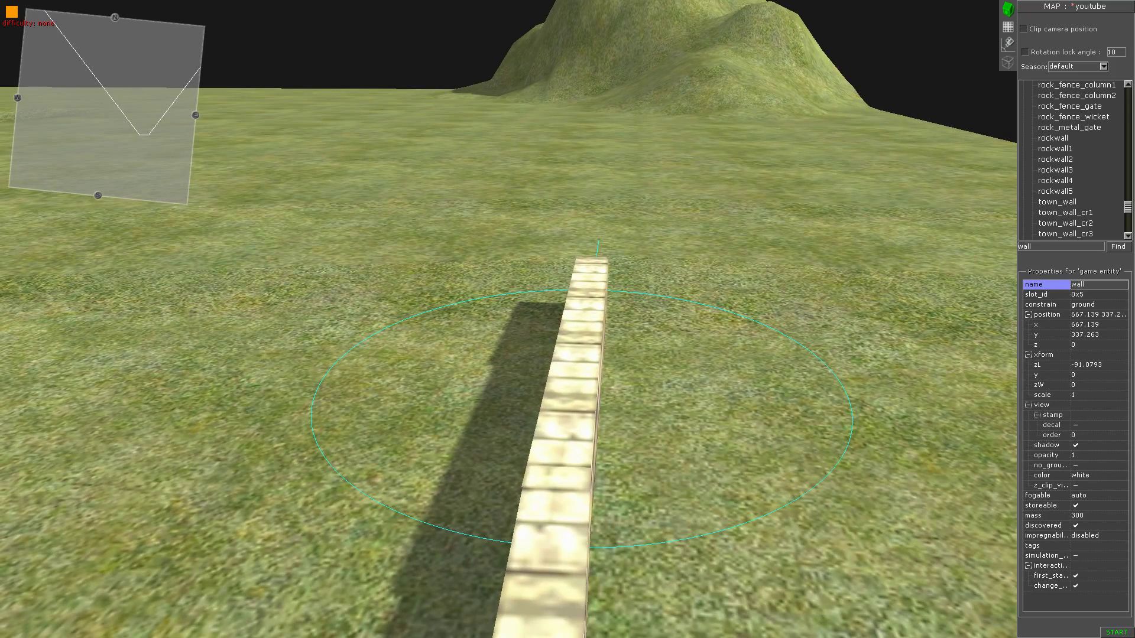
Deselect the wall and examine the joined segments from several angles.
middle_click_drag(582, 419, 509, 449)
left_click(582, 419)
scroll(582, 419, "down", 3)
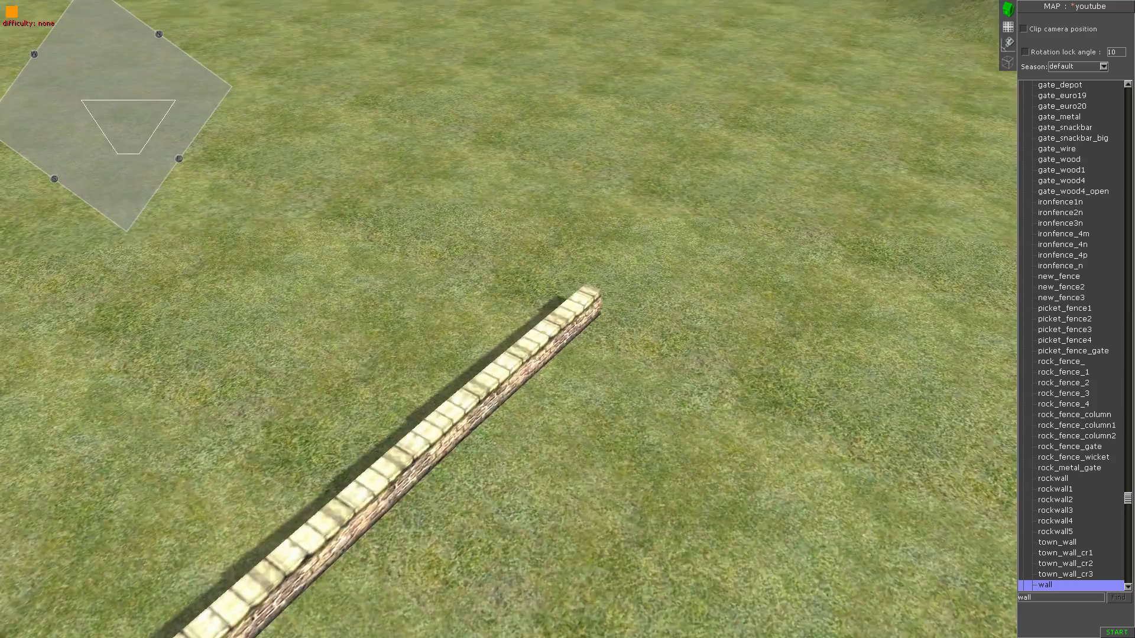
middle_click_drag(583, 419, 509, 408)
scroll(582, 419, "up", 3)
scroll(508, 319, "up", 2)
key("Left")
key("Right")
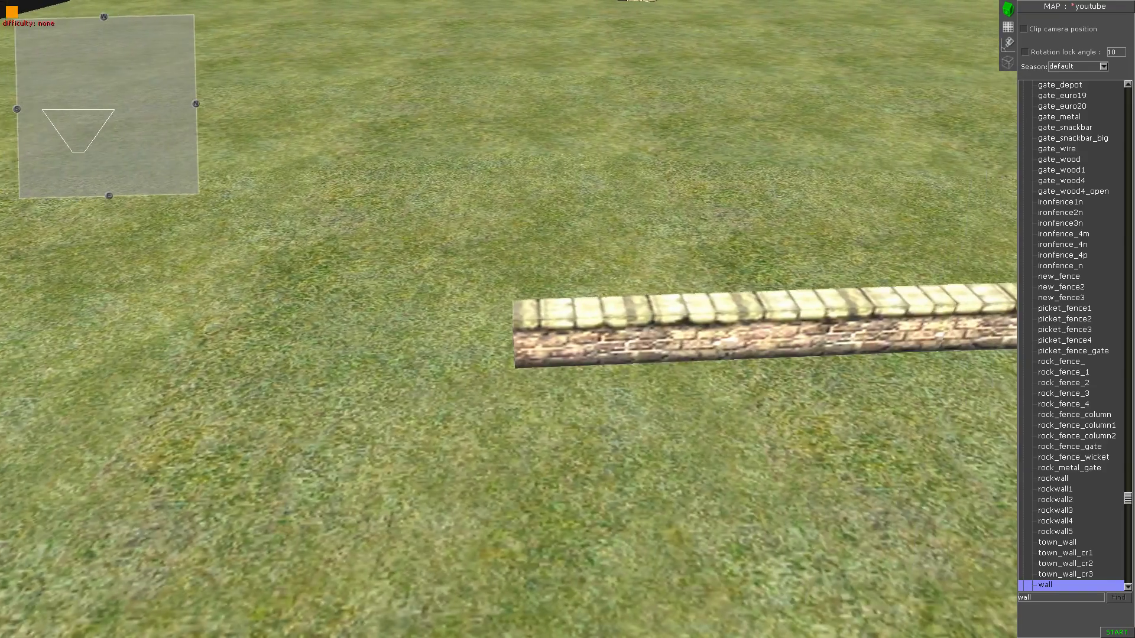
Go back to the start of the object list and collapse the construction category.
left_click(1061, 362)
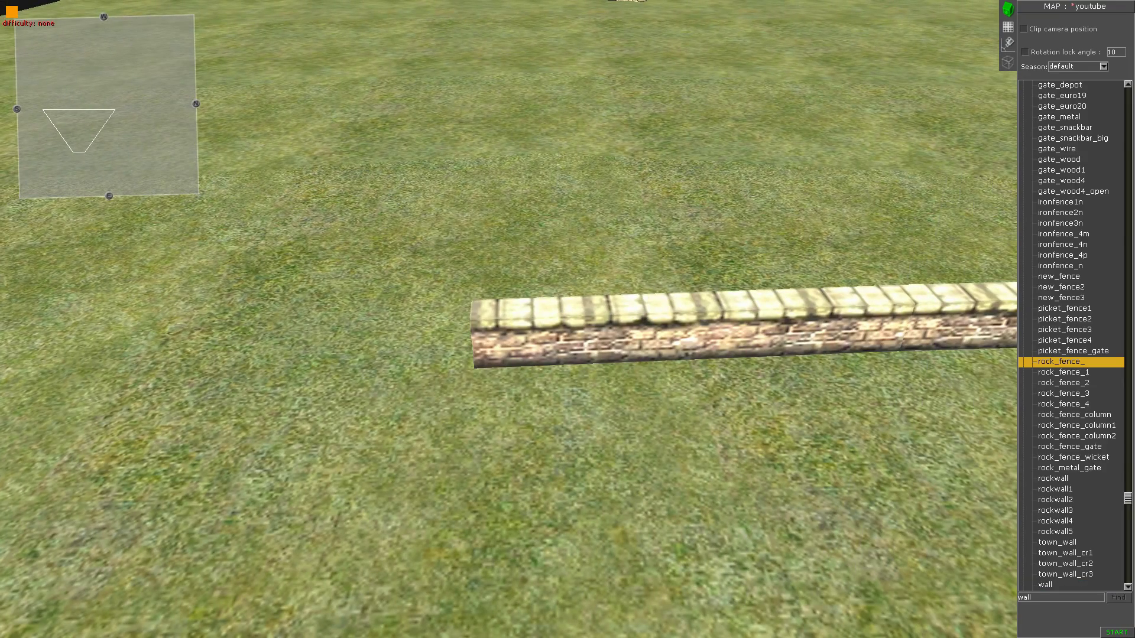
scroll(1070, 334, "up", 13)
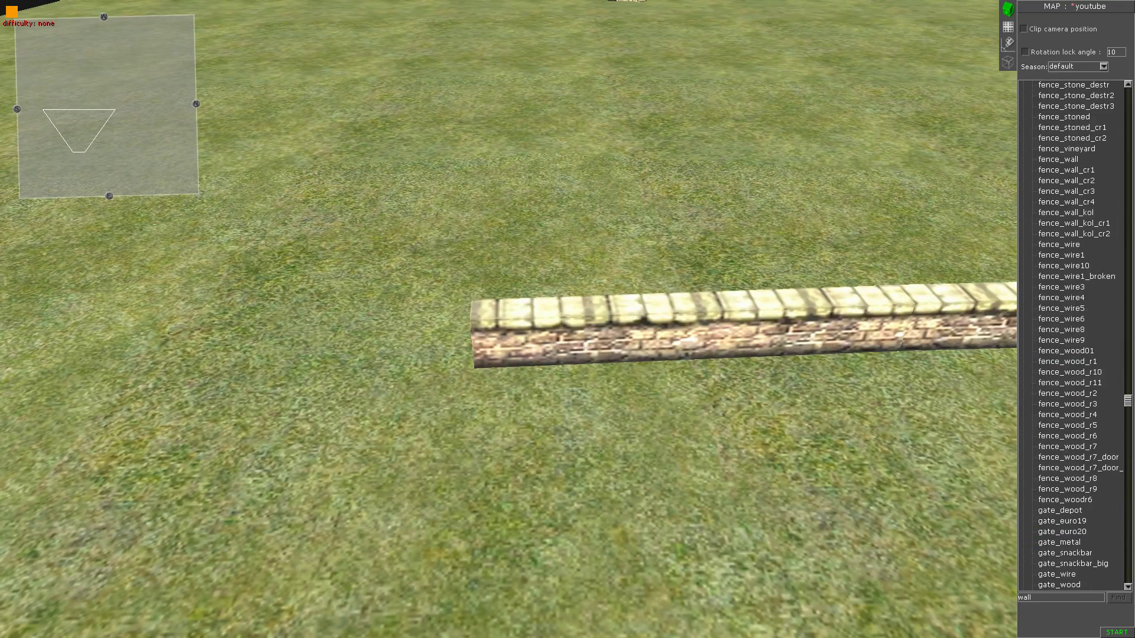
left_click_drag(1128, 400, 1129, 89)
left_click(1023, 138)
scroll(519, 195, "down", 3)
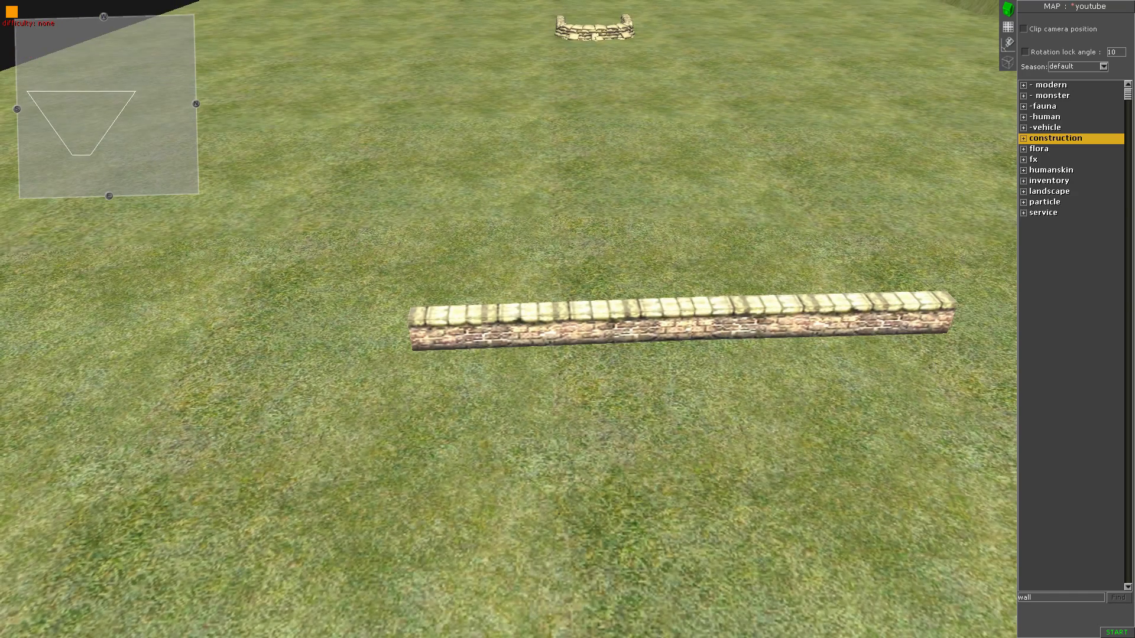
Select both wall segments, copy them and paste a second row parallel to the first one.
left_click_drag(519, 192, 952, 391)
key("Right")
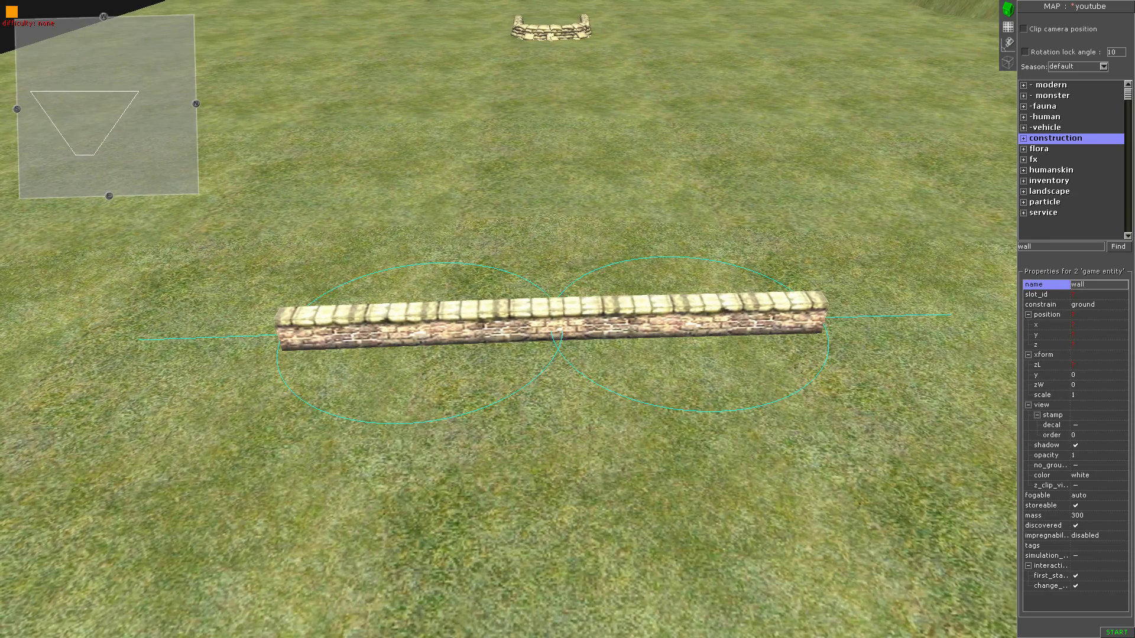
key("ctrl+c")
key("Down")
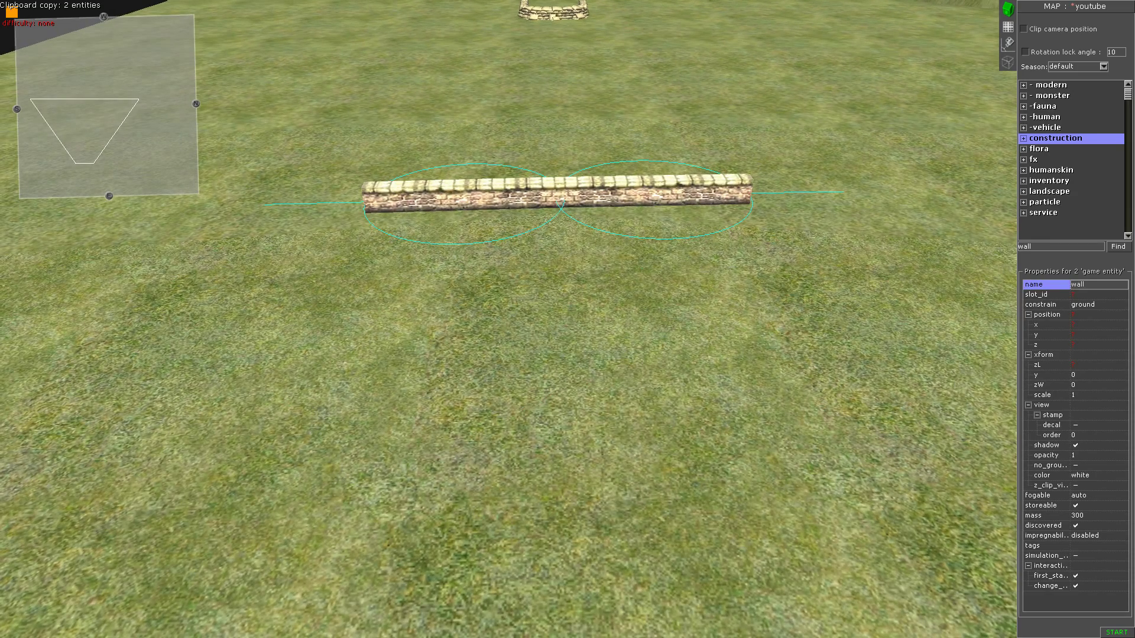
key("ctrl+v")
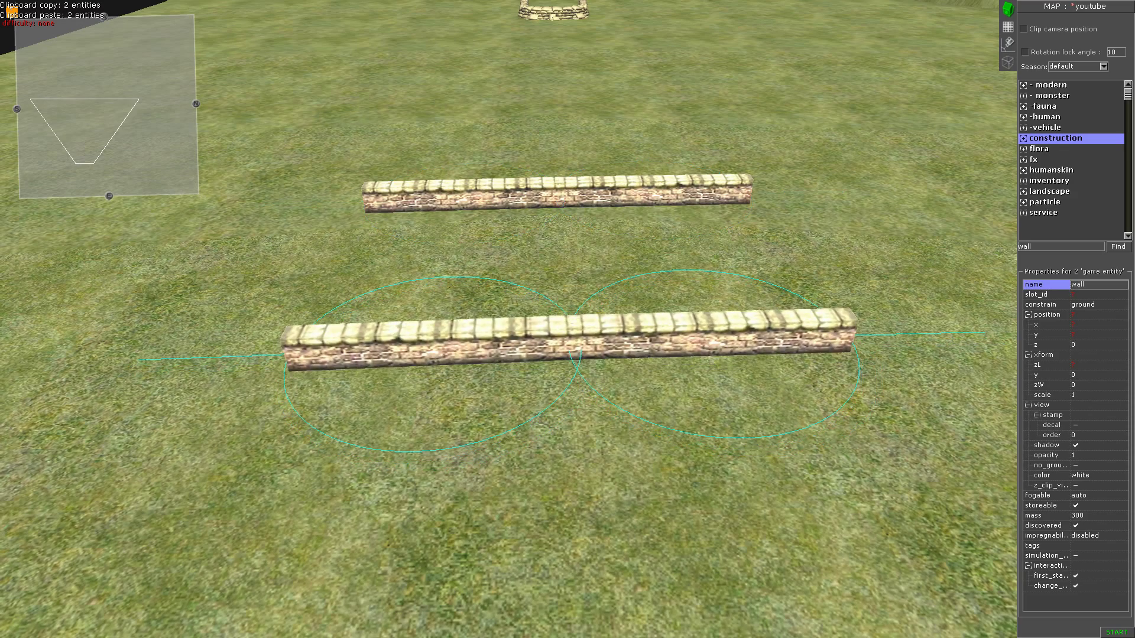
Copy a single wall segment, paste it and turn it perpendicular to join the left end of the far row.
mouse_move(576, 349)
middle_mouse_down()
mouse_move(562, 421)
mouse_move(582, 361)
middle_mouse_up()
left_click(434, 362)
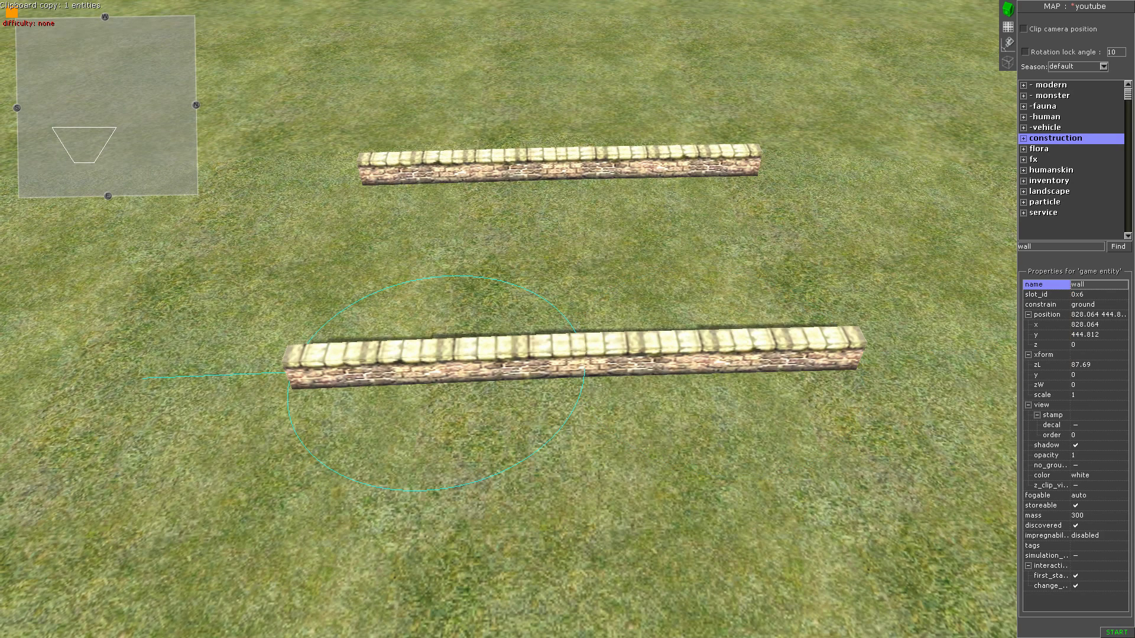
key("ctrl+v")
right_click_drag(292, 251, 331, 168)
left_click_drag(296, 257, 350, 241)
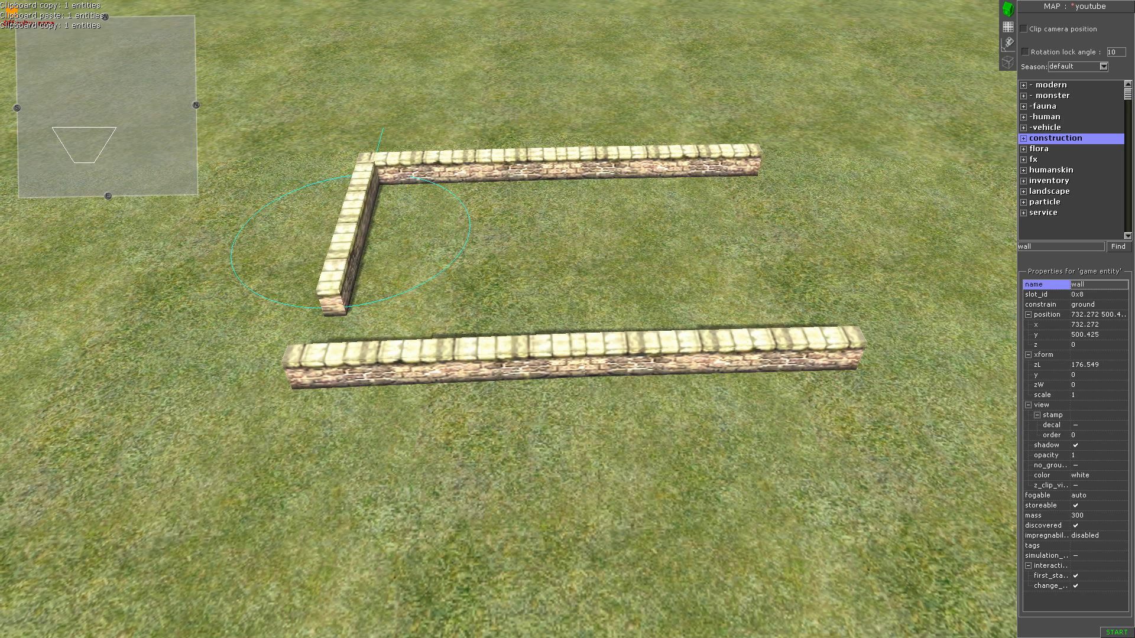
Paste more perpendicular wall segments to complete the left and right sides of the rectangular enclosure.
key("ctrl+v")
left_click_drag(321, 287, 346, 260)
key("ctrl+c")
key("ctrl+v")
left_click_drag(748, 256, 797, 250)
mouse_move(798, 250)
middle_mouse_down()
mouse_move(738, 283)
mouse_move(774, 272)
mouse_move(786, 242)
middle_mouse_up()
Save the youtube map with the finished wall enclosure.
key("Up")
key("Escape")
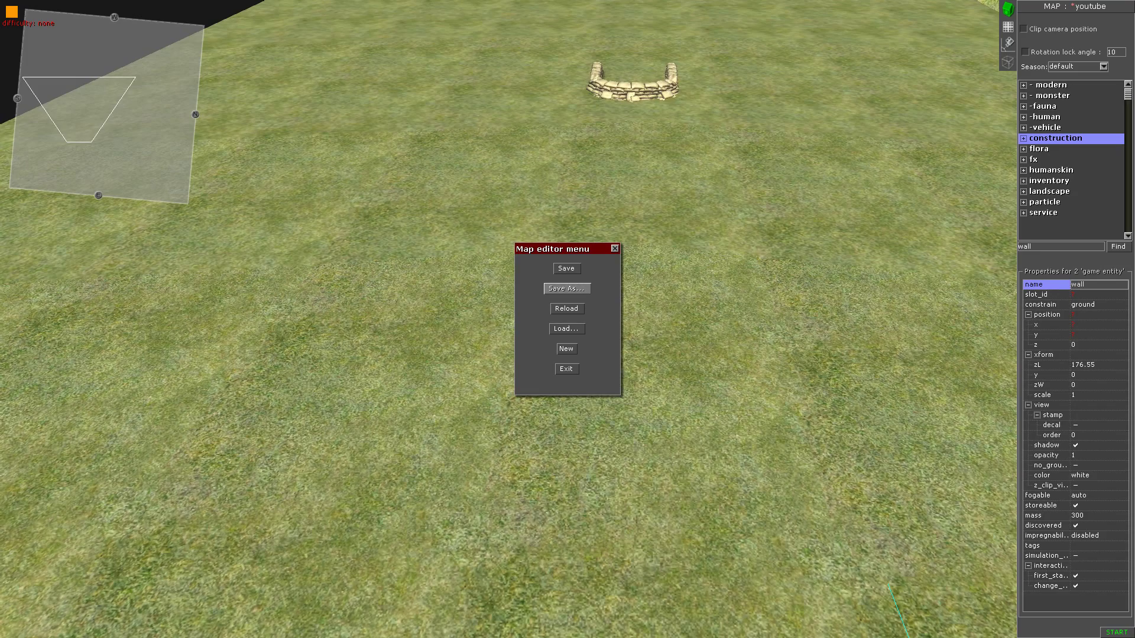
left_click(566, 268)
key("Down")
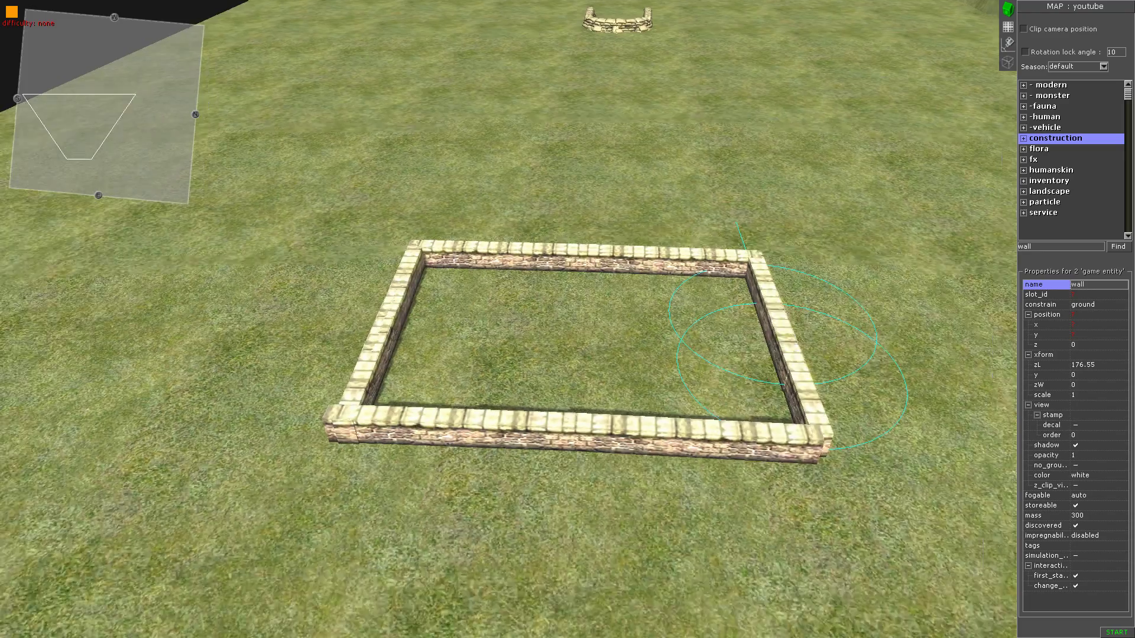
View the list of maps available for loading and close it without opening any map.
scroll(567, 319, "up", 3)
middle_click_drag(567, 319, 615, 319)
key("Escape")
left_click(566, 329)
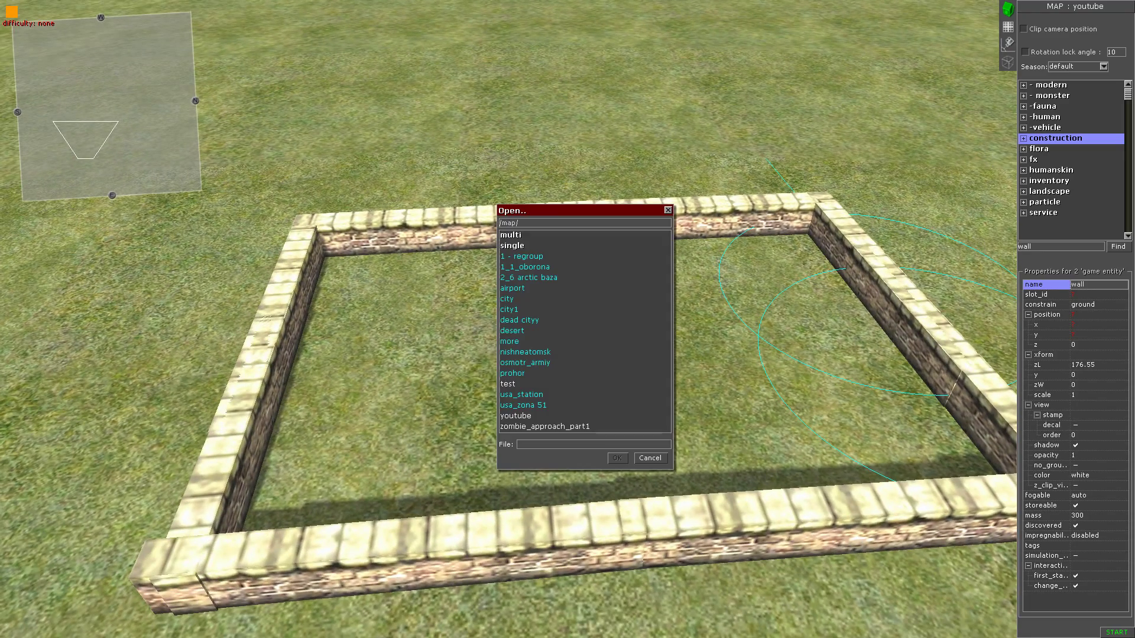
key("Escape")
key("Escape")
middle_click_drag(567, 319, 532, 314)
scroll(568, 320, "down", 5)
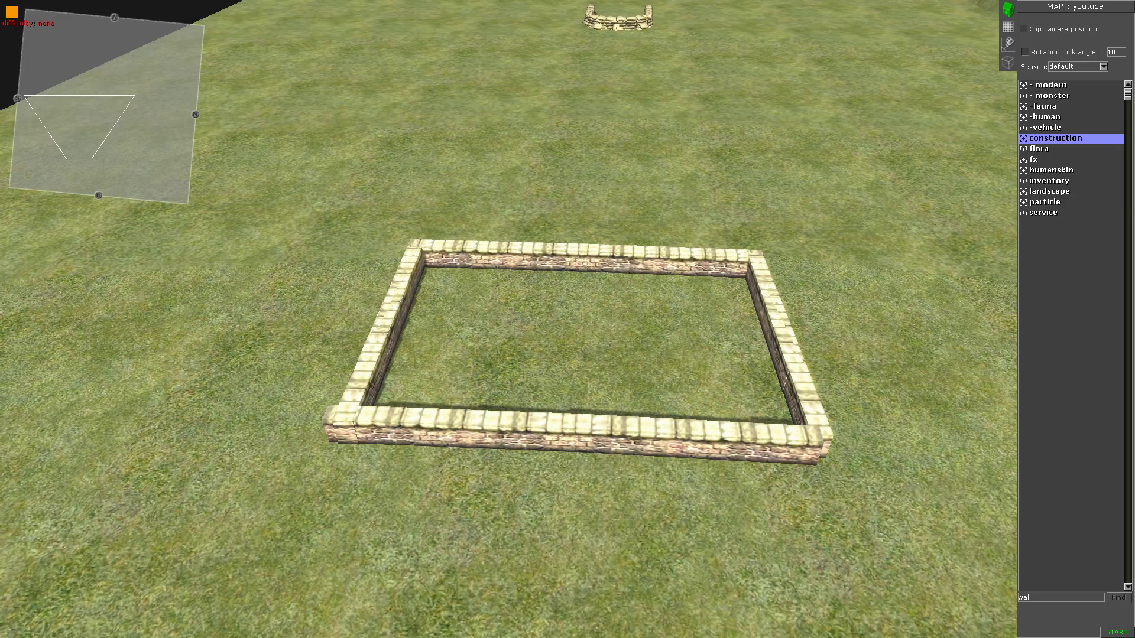
Save the youtube map once more under its current name.
scroll(567, 319, "up", 4)
scroll(567, 320, "down", 1)
middle_click_drag(568, 319, 566, 343)
scroll(568, 319, "up", 2)
key("Escape")
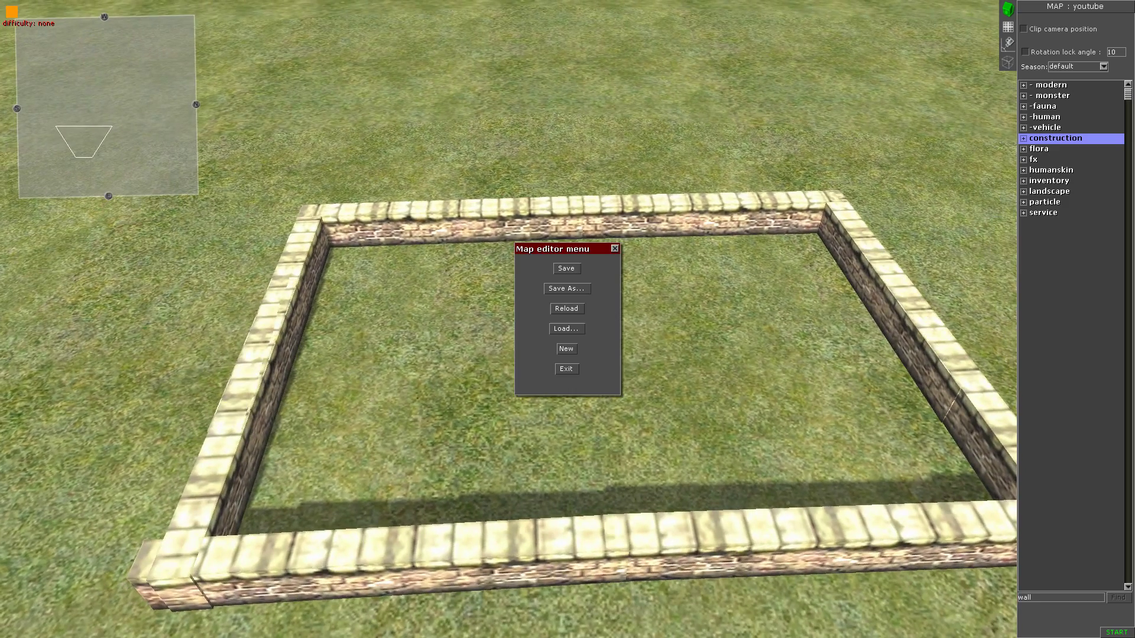
left_click(567, 268)
Expand the flora and tree categories and place an acacia_tree_1 on the grass behind the enclosure.
key("Up")
scroll(567, 319, "down", 4)
middle_click_drag(567, 319, 602, 320)
scroll(627, 438, "up", 2)
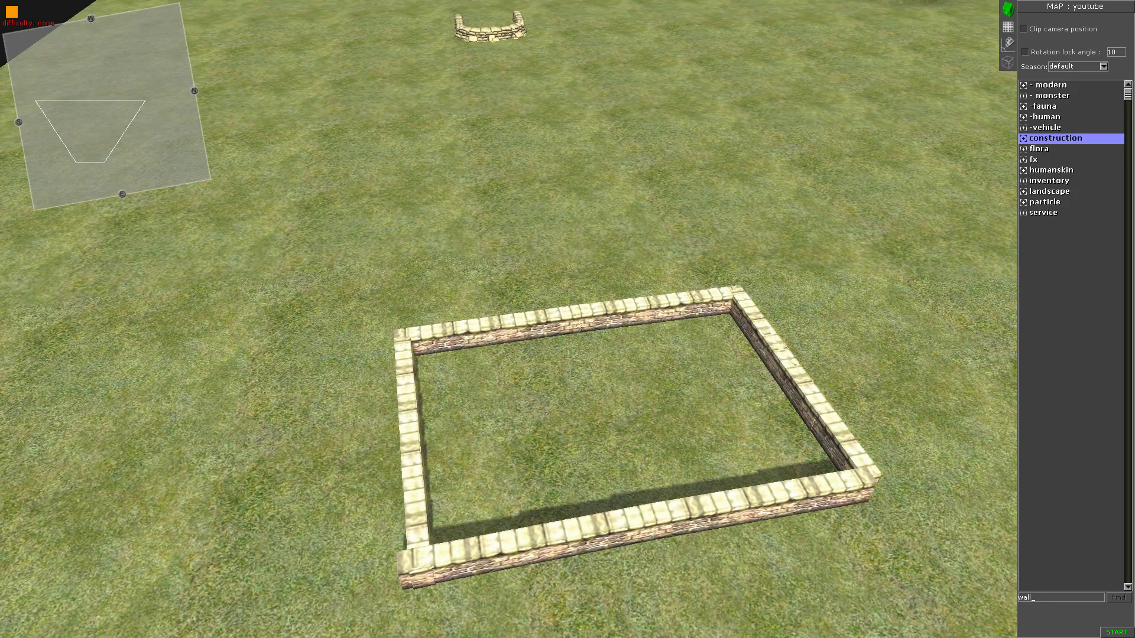
left_click(1039, 149)
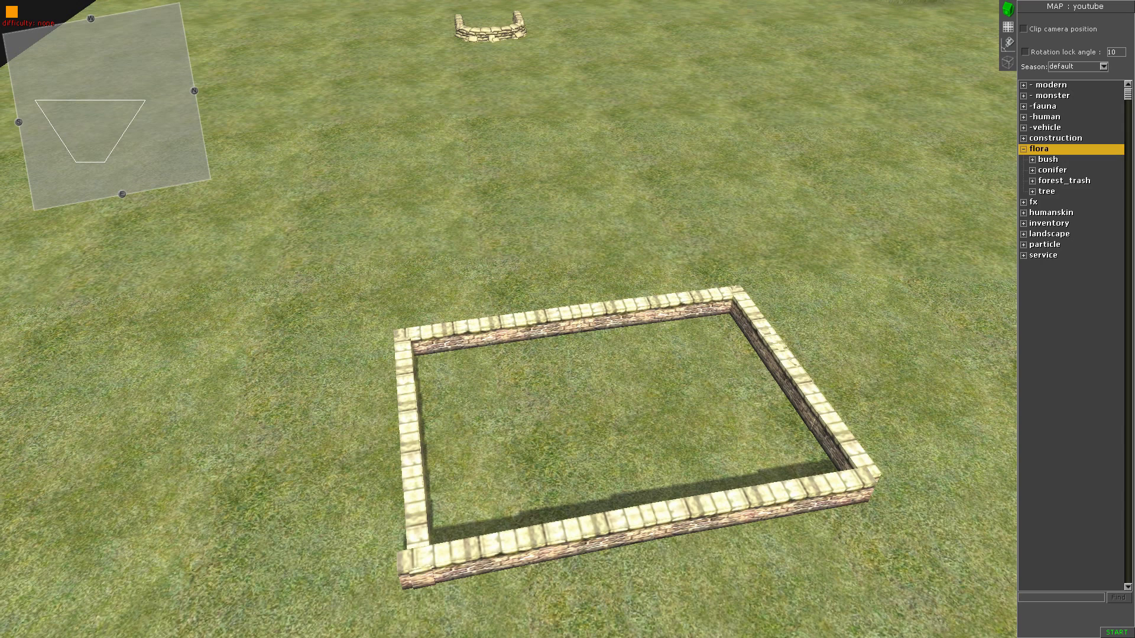
left_click(1046, 191)
left_click(1063, 223)
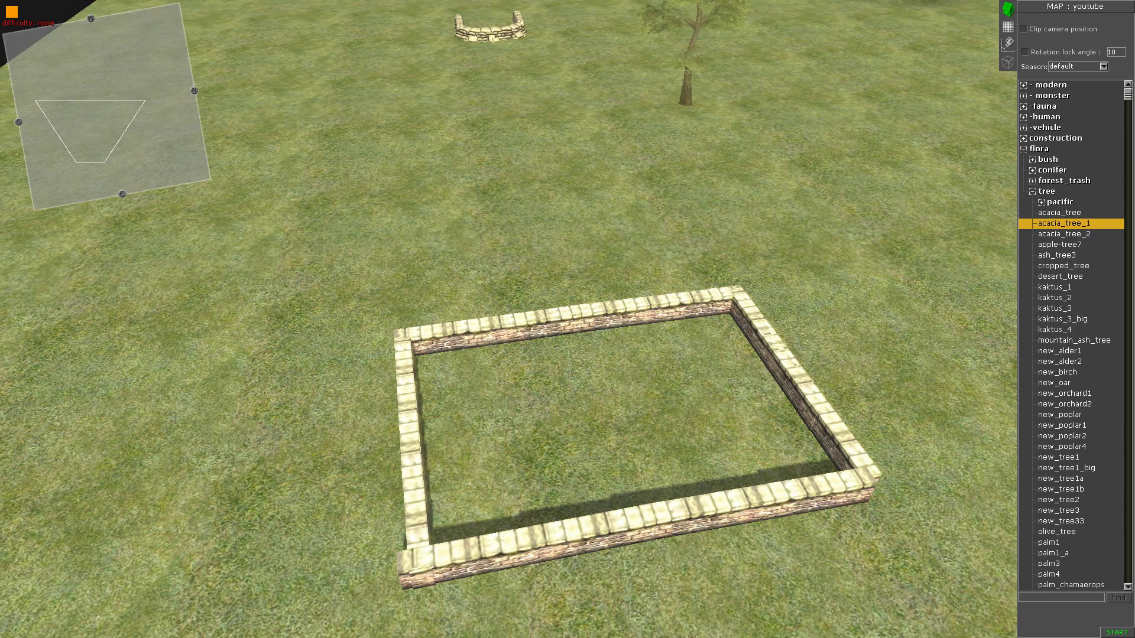
left_click(675, 101)
Place more tree variants behind the enclosure and preview ash_tree3 and cropped_tree.
key("Down")
key("Down")
key("Down")
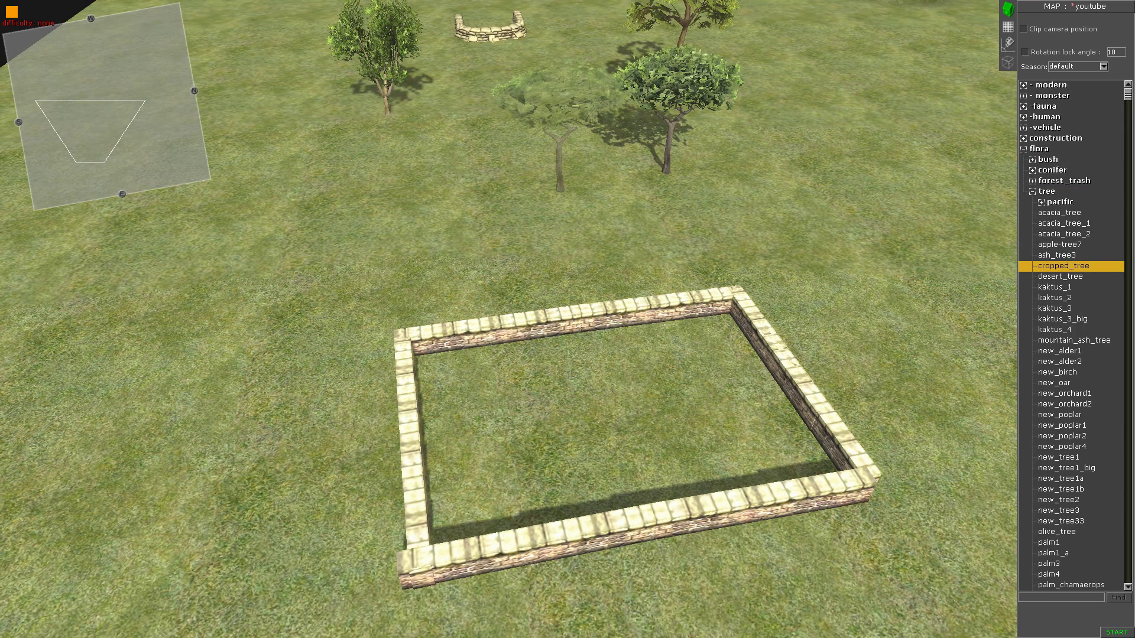
scroll(558, 151, "down", 1)
scroll(558, 150, "up", 1)
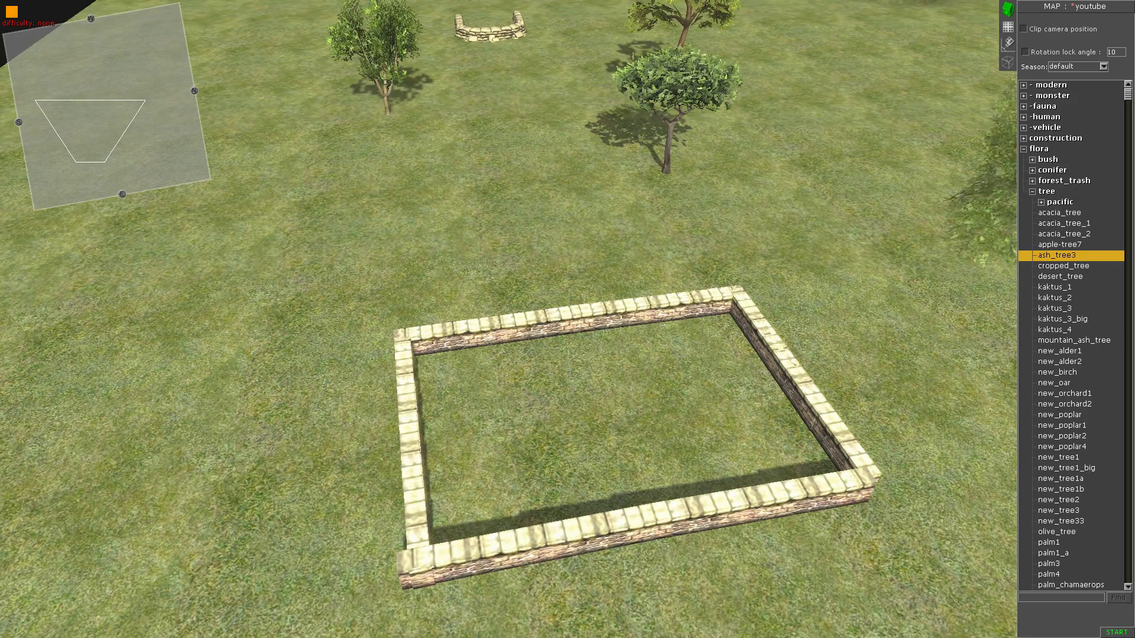
scroll(1071, 231, "down", 1)
scroll(1070, 331, "up", 1)
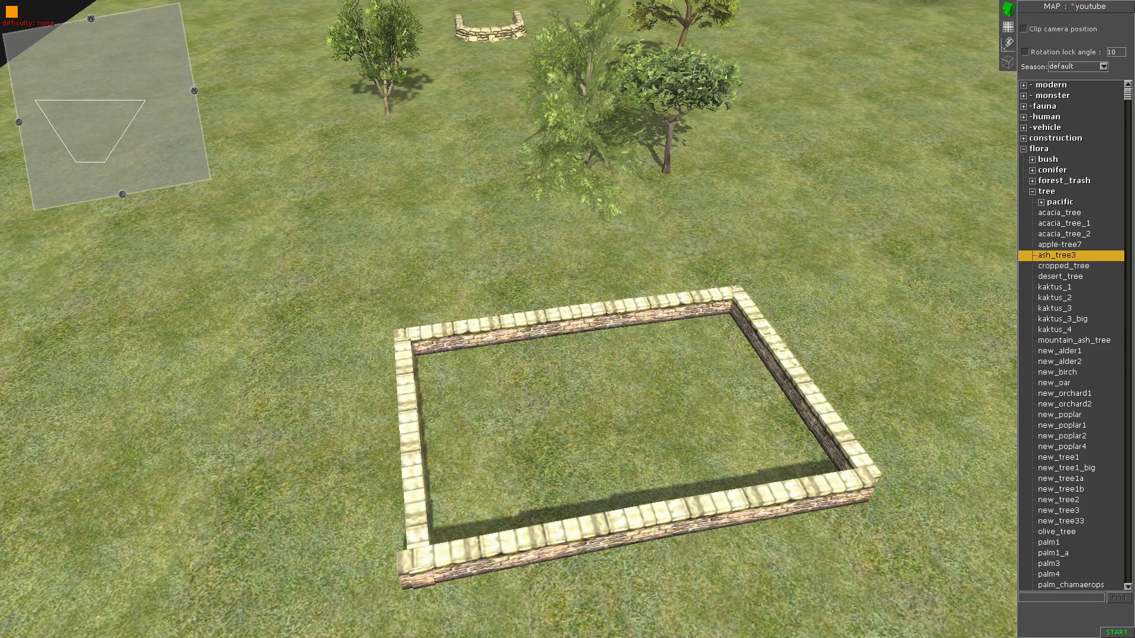
Work through the tree list down to new_alder1, placing cacti and a leafy tree around the enclosure.
key("Down")
key("Down")
key("Down")
key("Down")
key("Down")
key("Down")
key("Down")
key("Down")
key("Down")
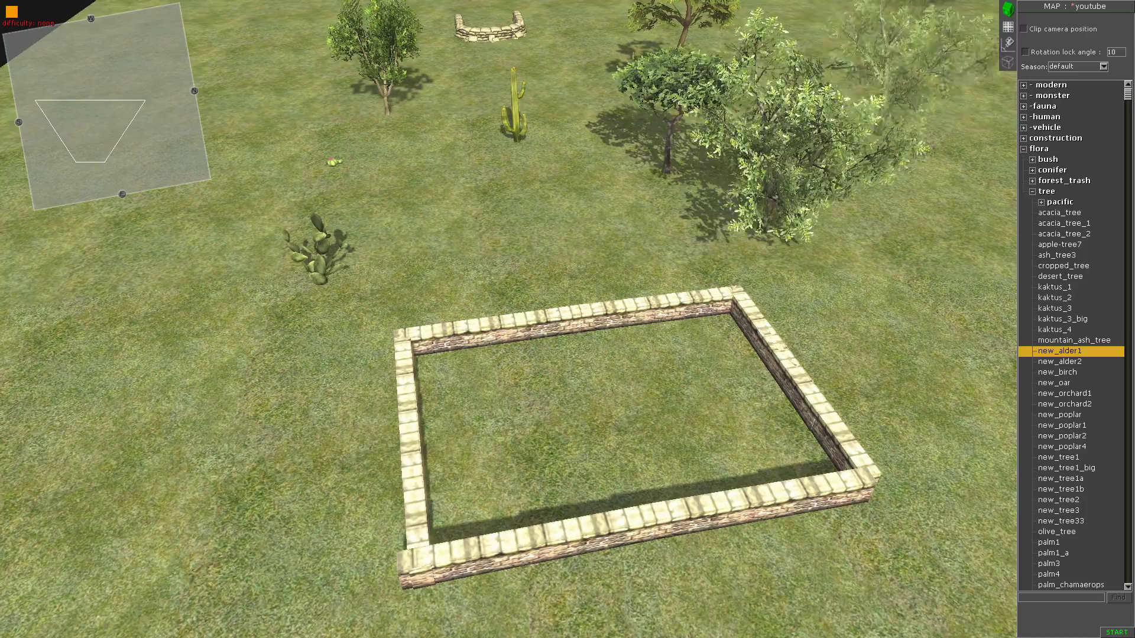
Examine the trench at the far side of the map up close.
scroll(508, 319, "down", 5)
key("Up")
key("Right")
key("Left")
key("Right")
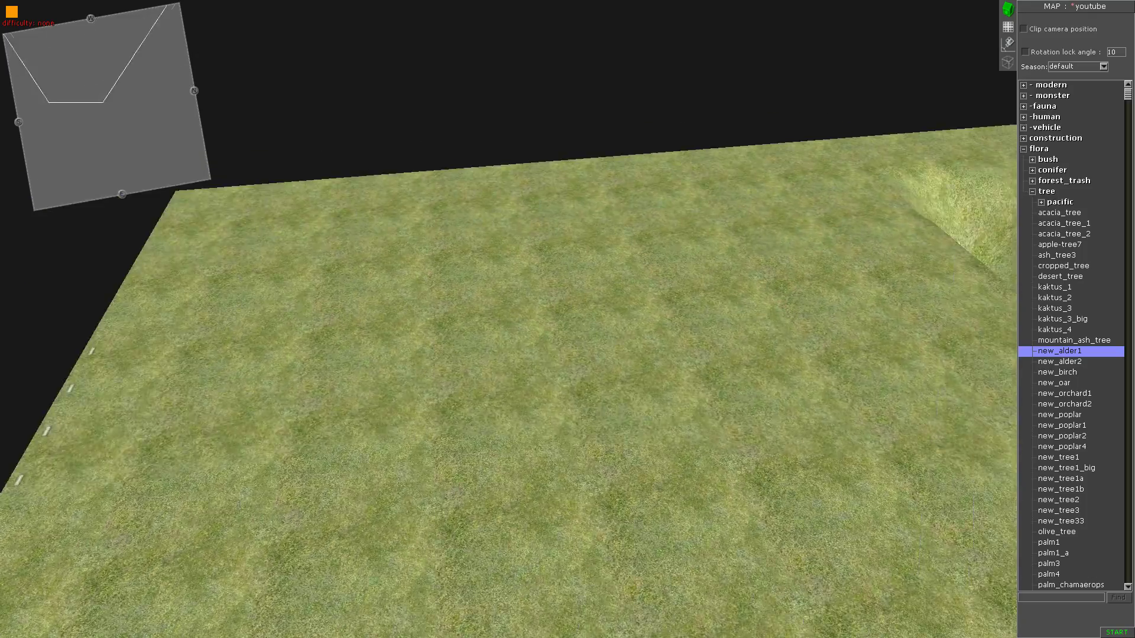
key("Right")
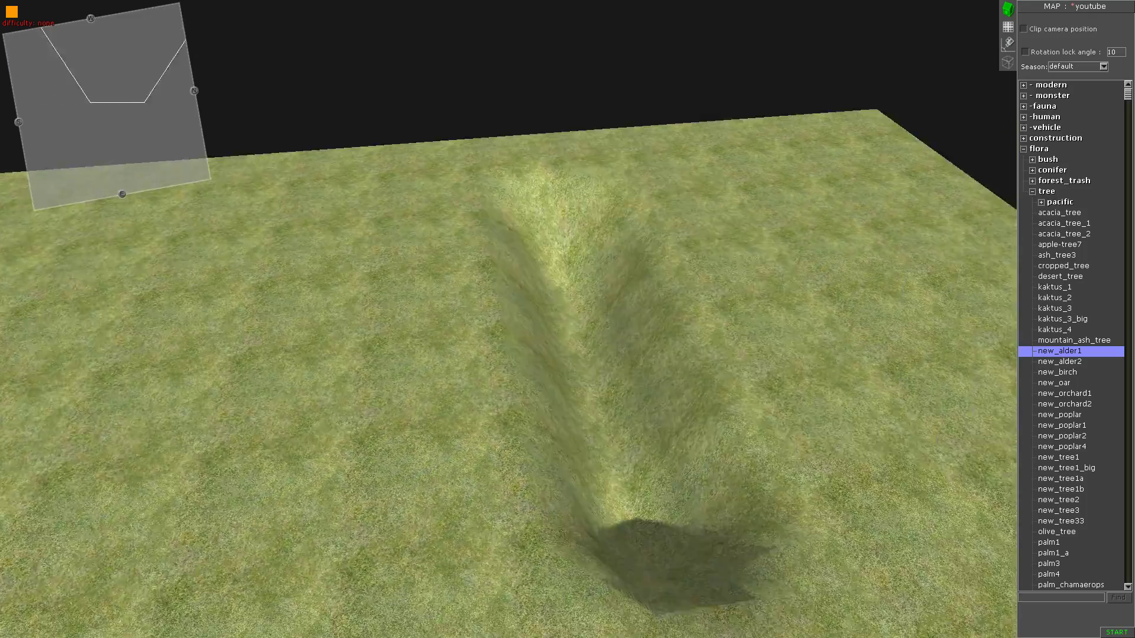
scroll(508, 320, "up", 3)
key("Down")
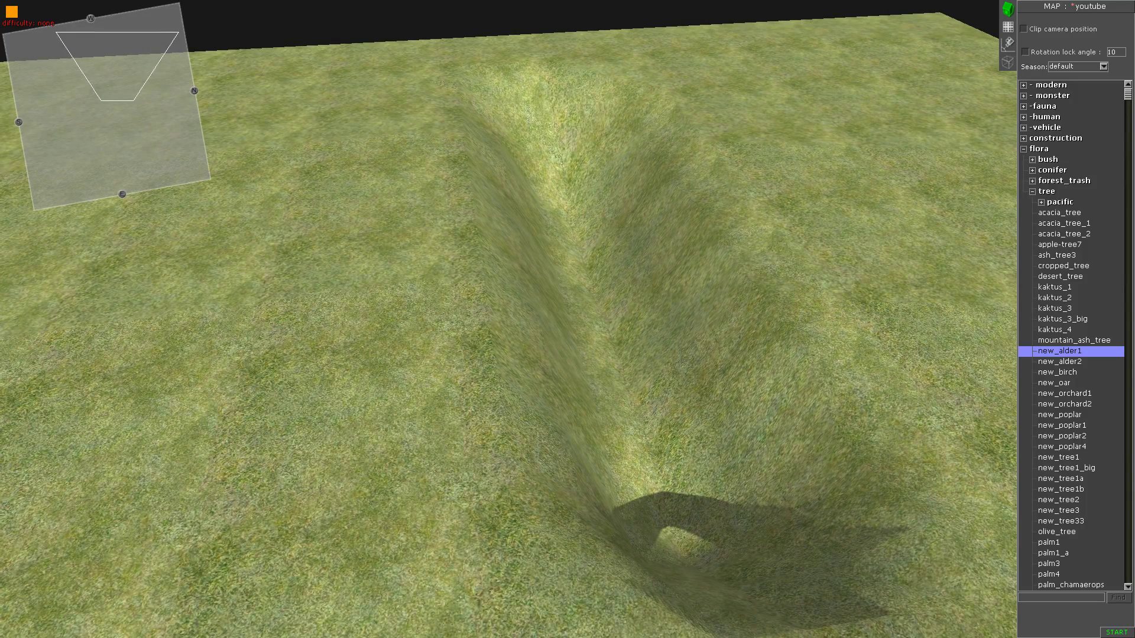
Collapse the tree and flora categories and expand the landscape category.
left_click(1032, 192)
left_click(1023, 149)
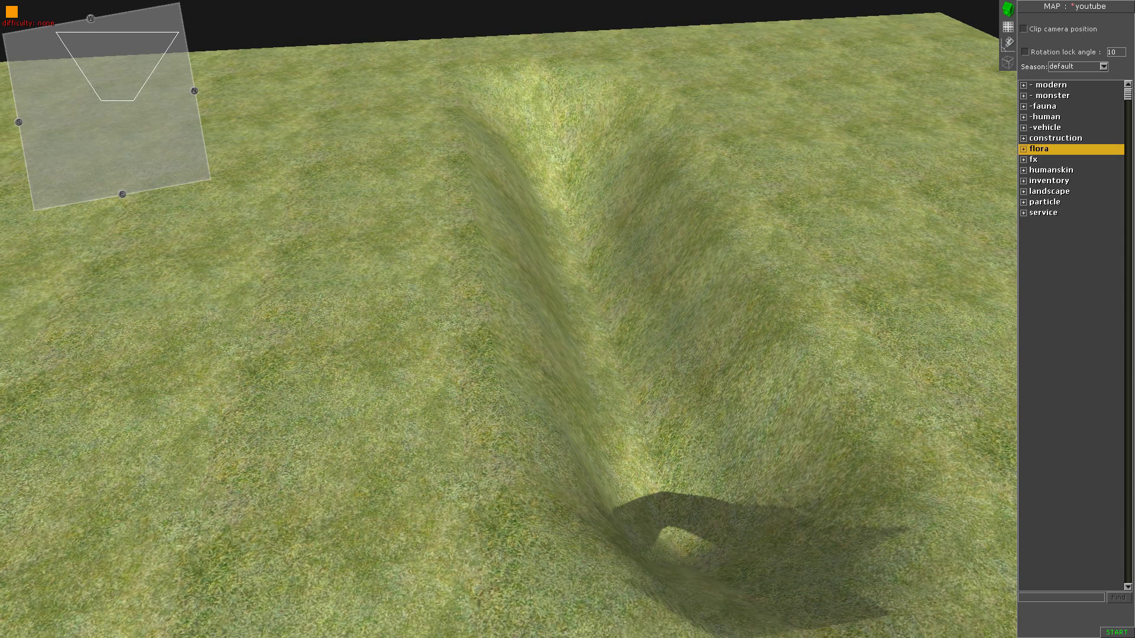
left_click(1024, 191)
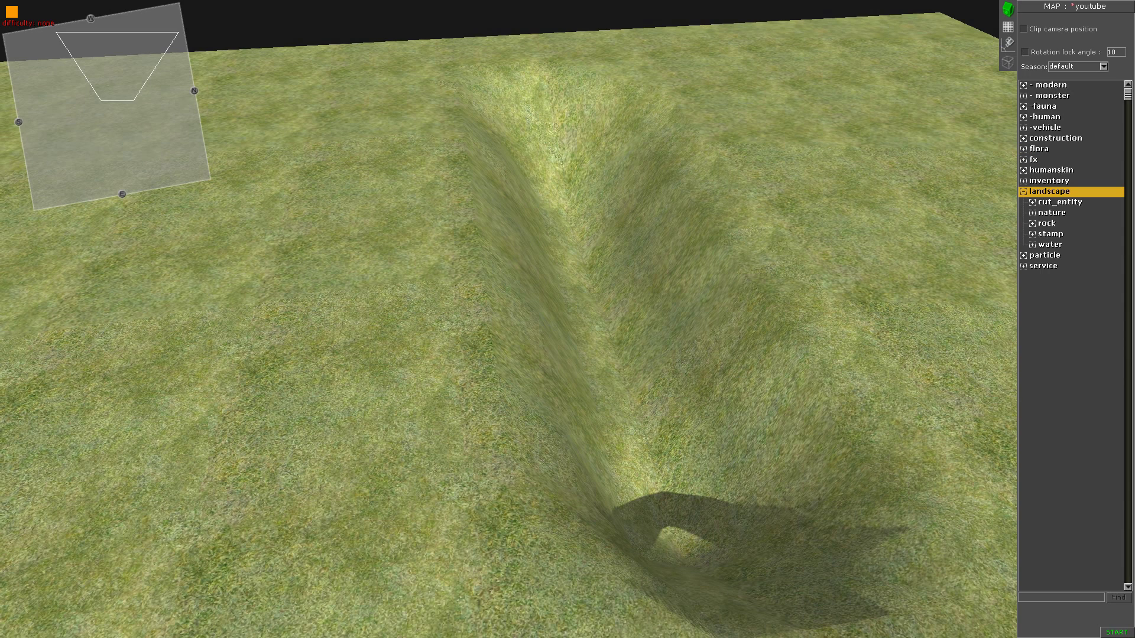
Expand the water group in the landscape category and place a water8b surface in the trench.
key("Down")
key("Down")
key("Down")
key("Down")
key("Down")
key("Right")
key("Down")
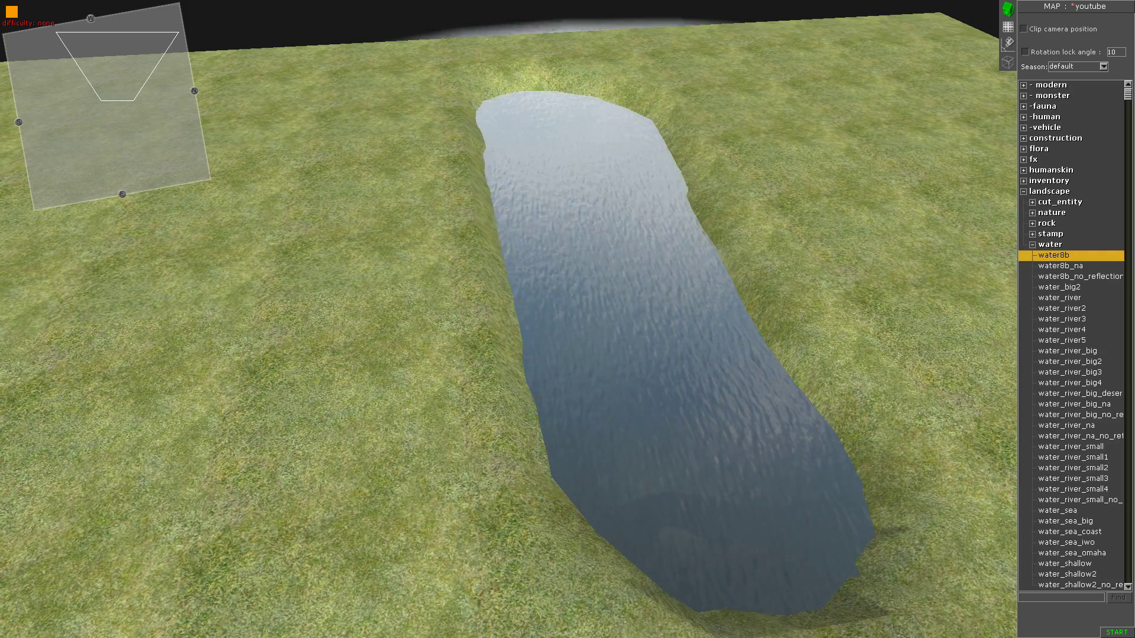
key("Down")
key("Up")
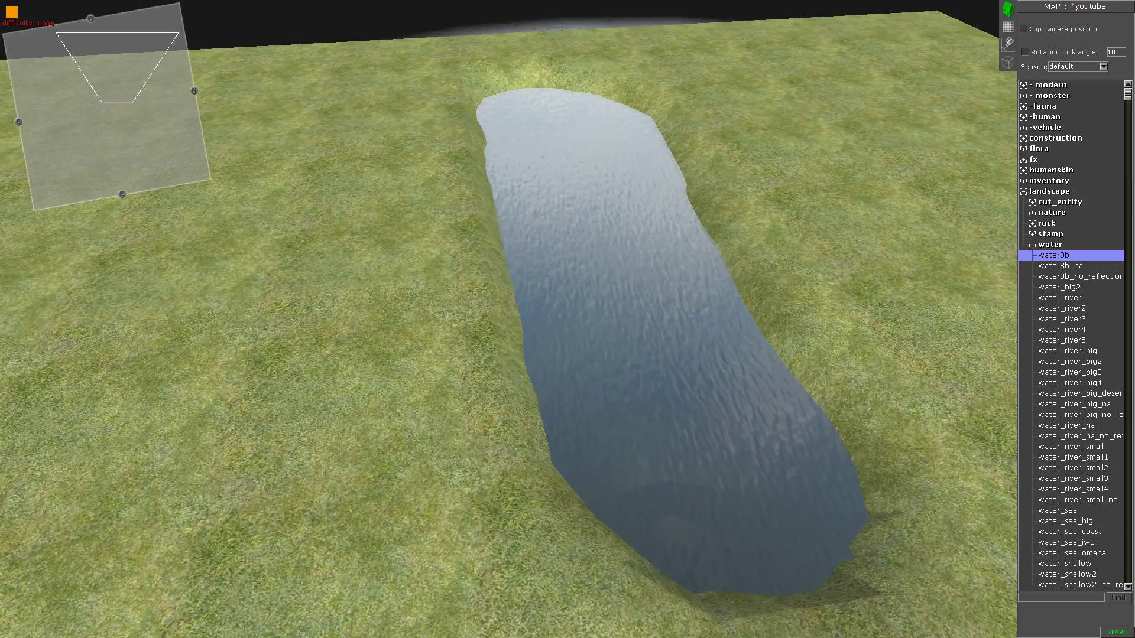
left_click_drag(455, 130, 858, 578)
right_click_drag(762, 337, 667, 337)
left_click(668, 337)
Save the youtube map and collapse the landscape category.
key("Down")
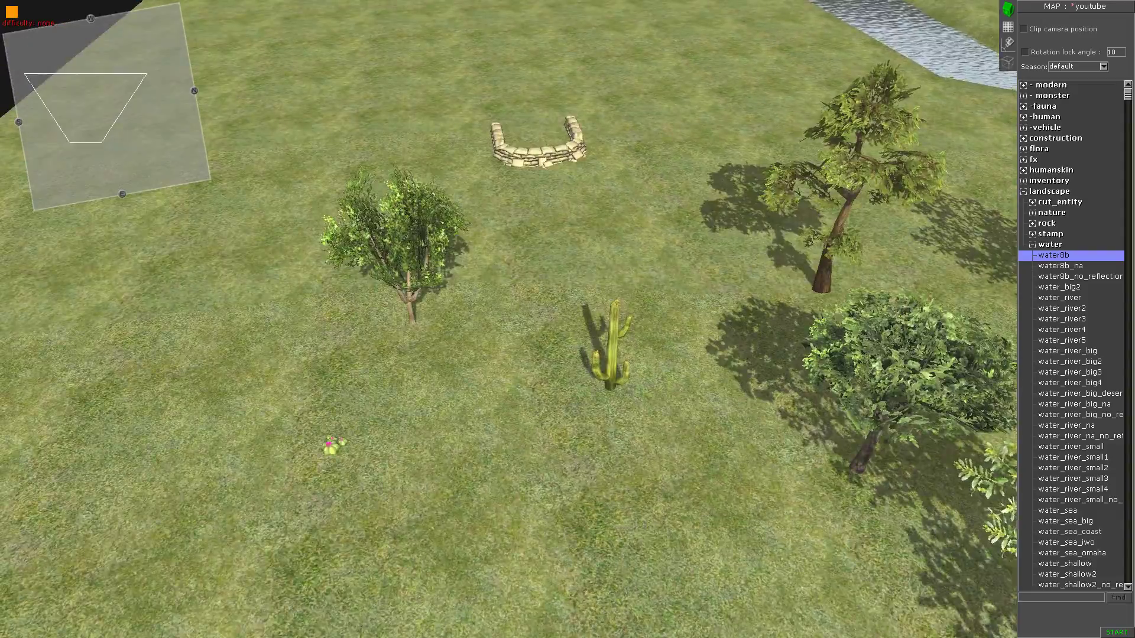
key("Up")
key("Down")
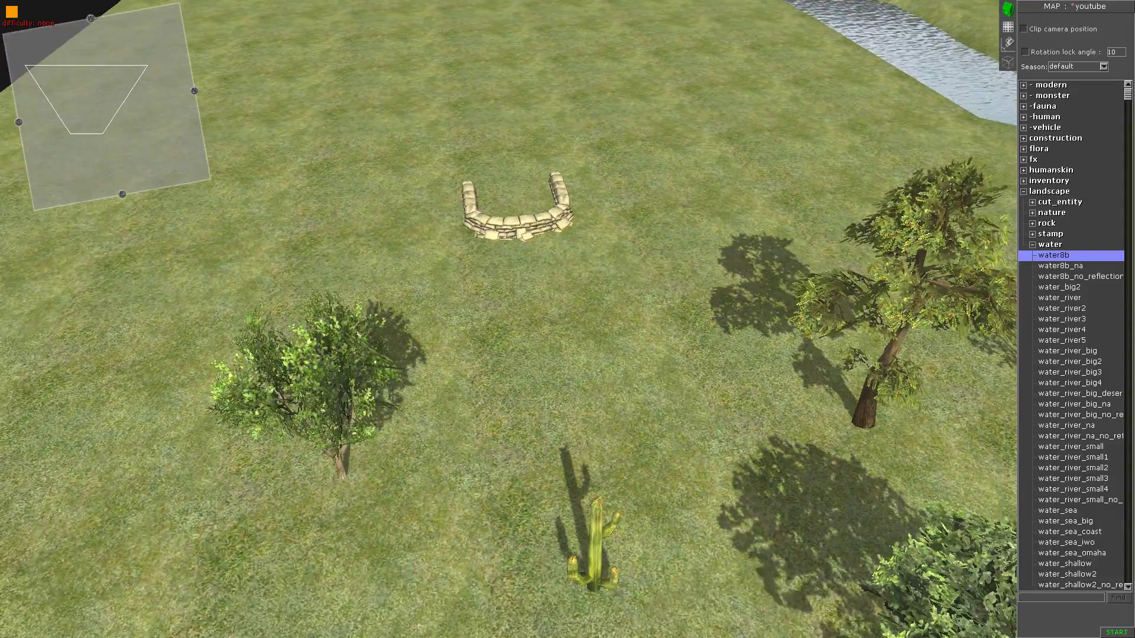
key("Escape")
left_click(566, 269)
key("Right")
double_click(1049, 191)
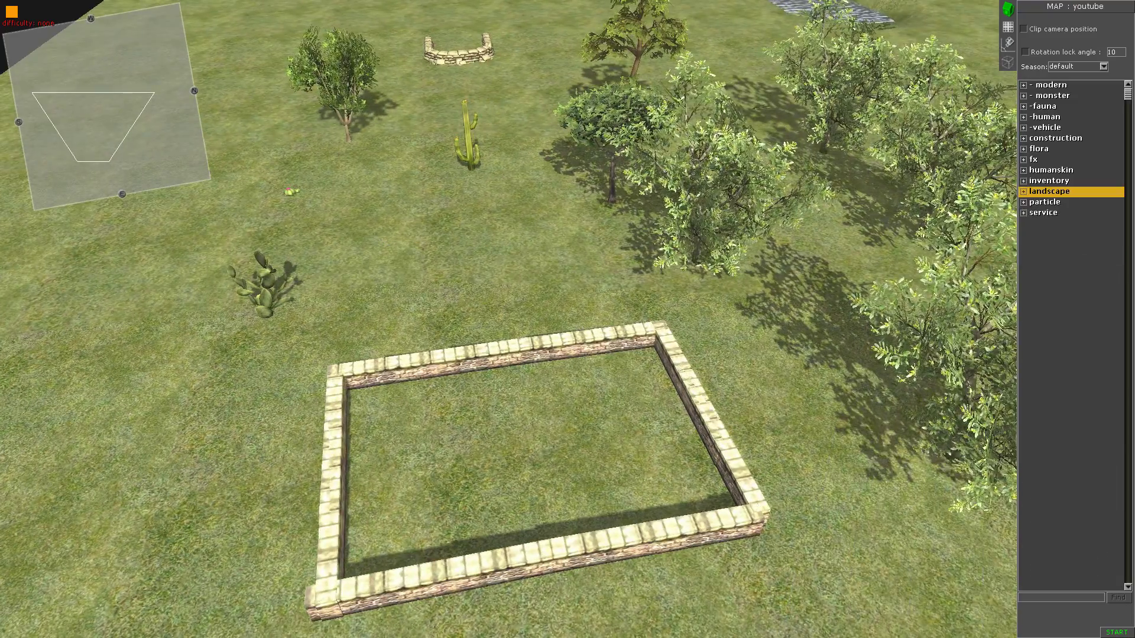
Switch to the mission editor and try the a-, Alt+ and a+ camera adjustments around the walled enclosure.
key("F3")
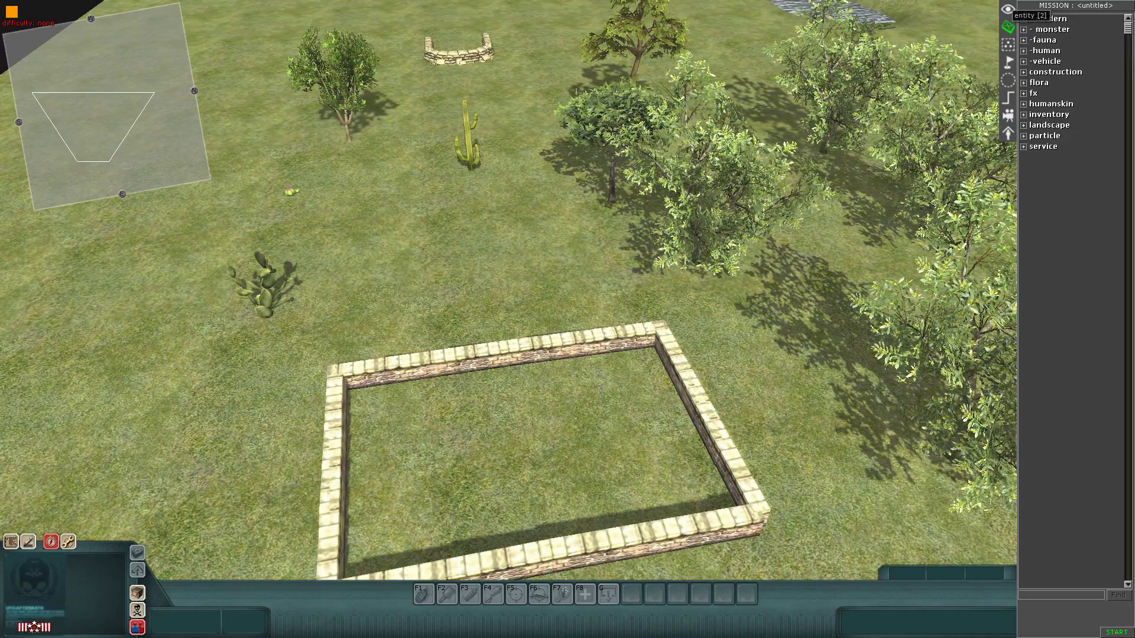
scroll(1008, 27, "up", 1)
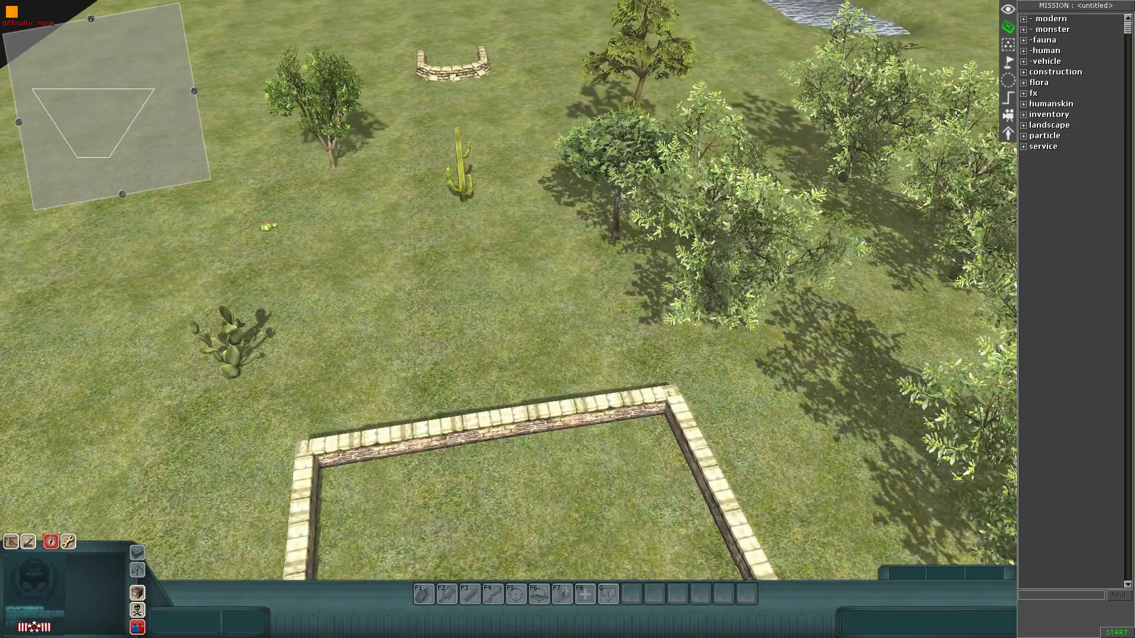
left_click(1008, 9)
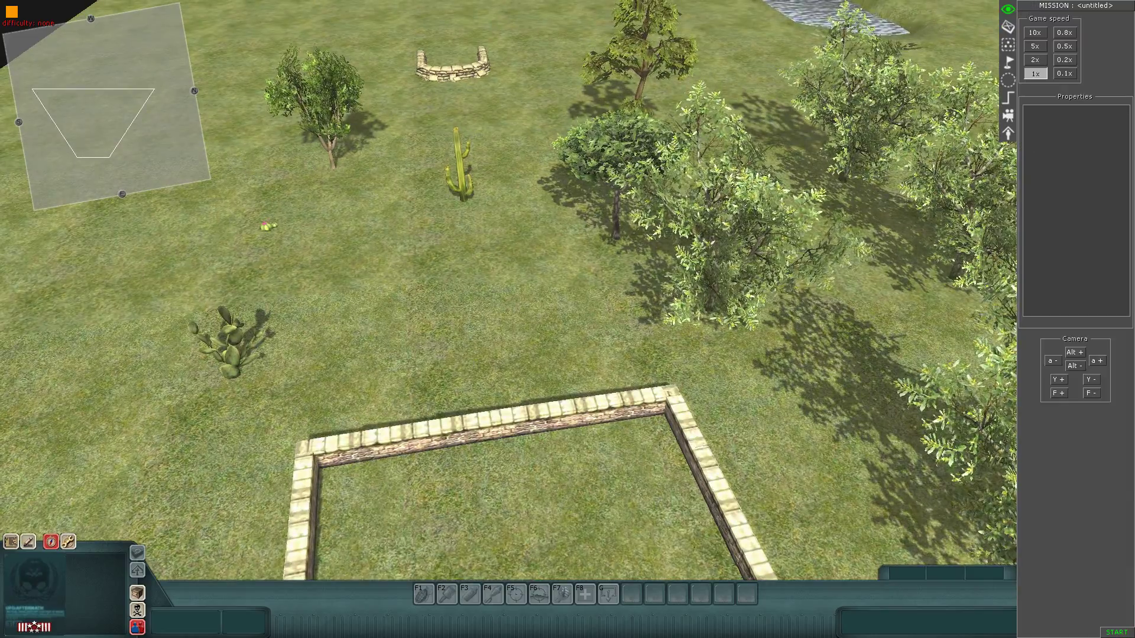
key("Up")
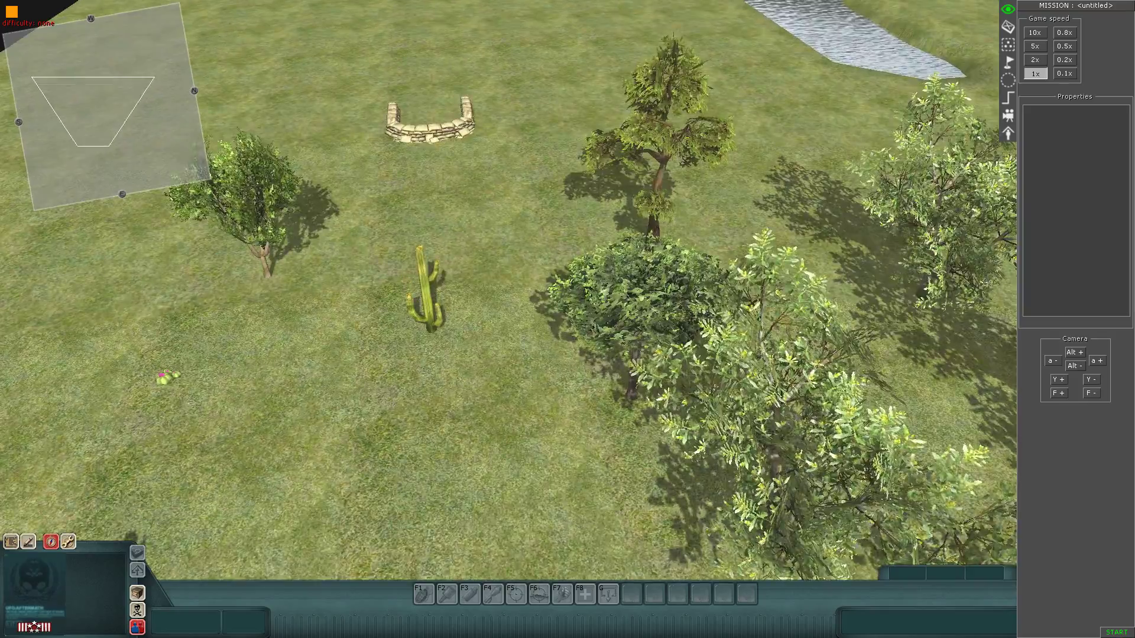
key("Down")
scroll(509, 290, "up", 2)
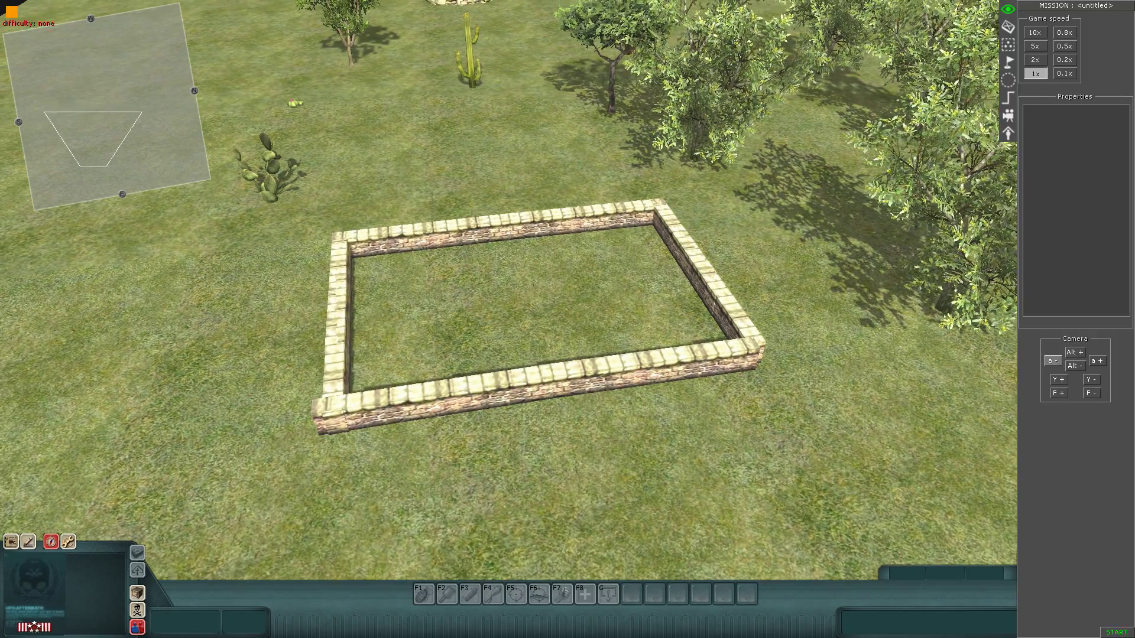
left_click(1052, 360)
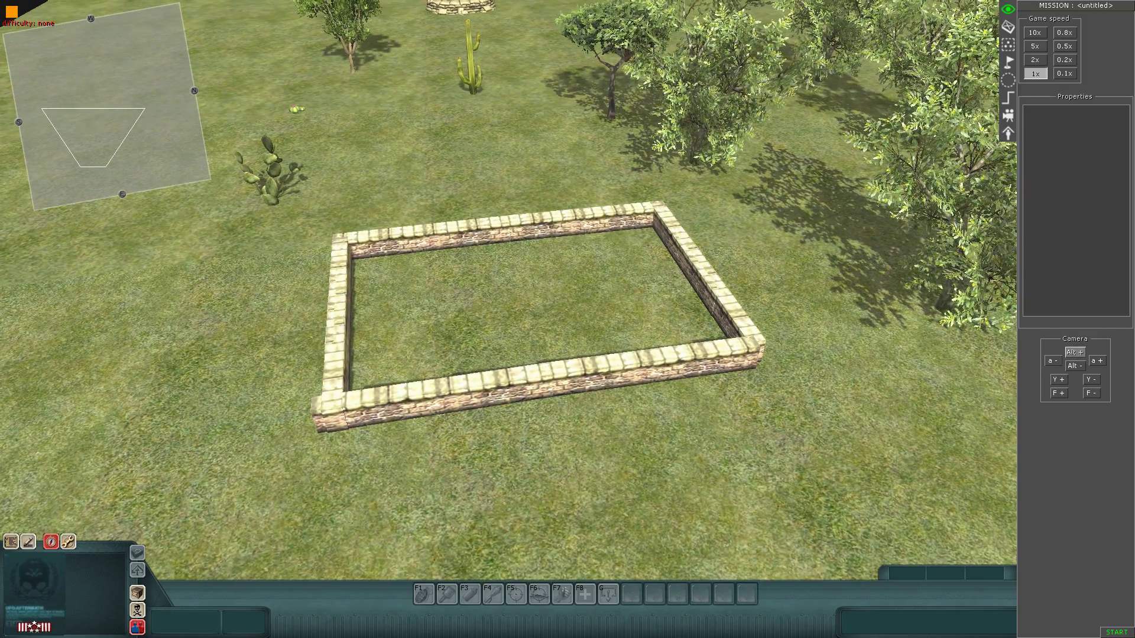
left_click(1074, 352)
left_click(1097, 360)
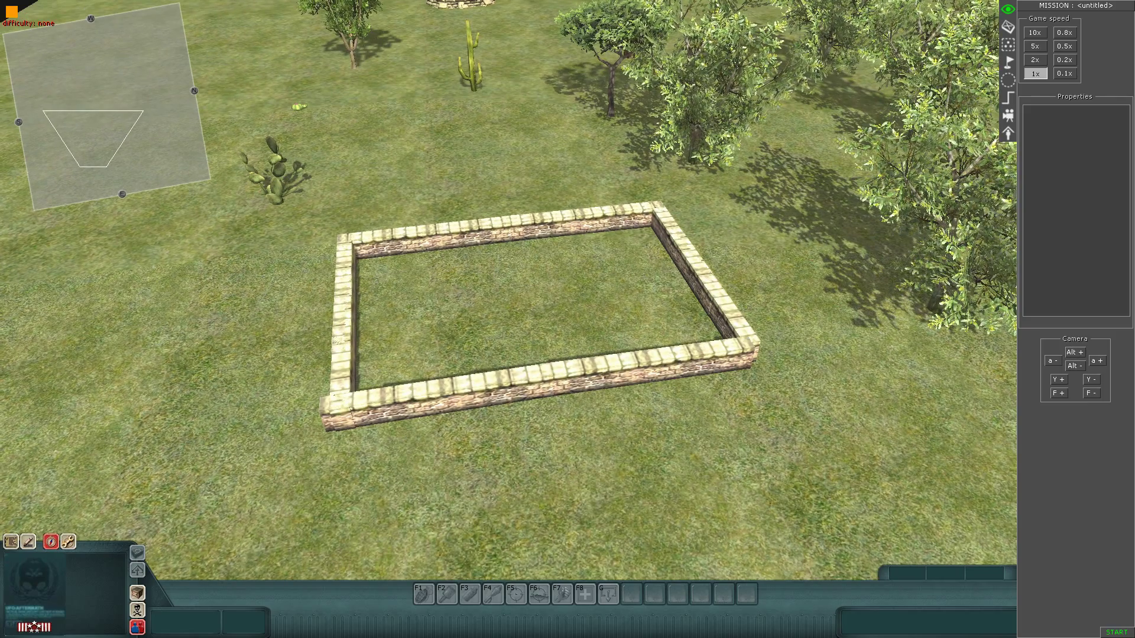
Show the mission entity list and expand the human category down to the usa units in the mp group.
left_click(1008, 27)
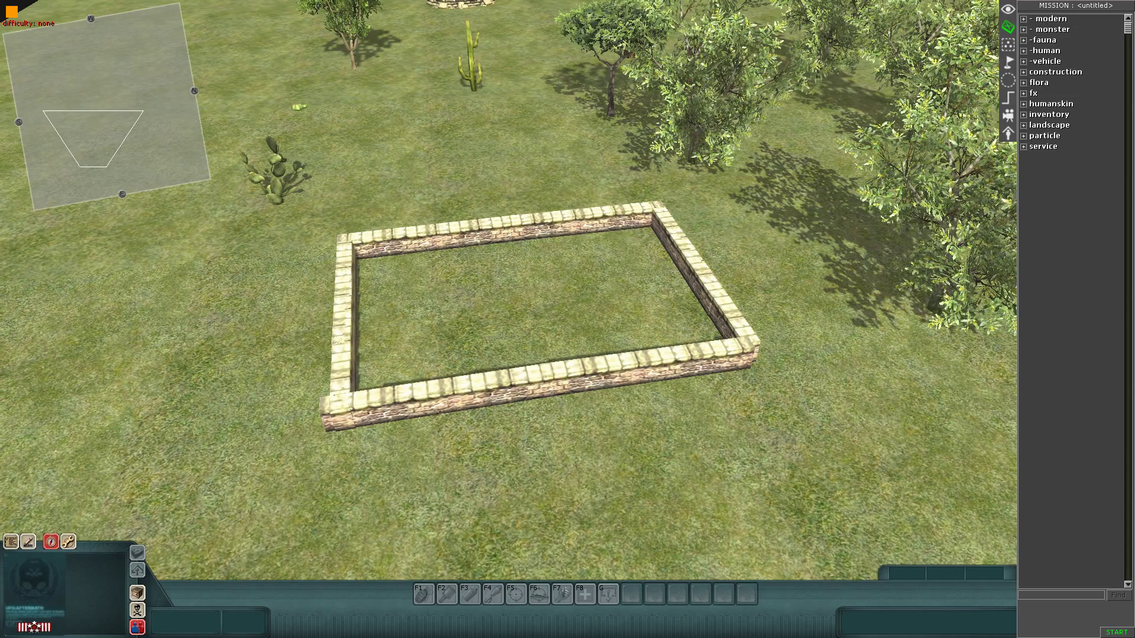
left_click(1044, 51)
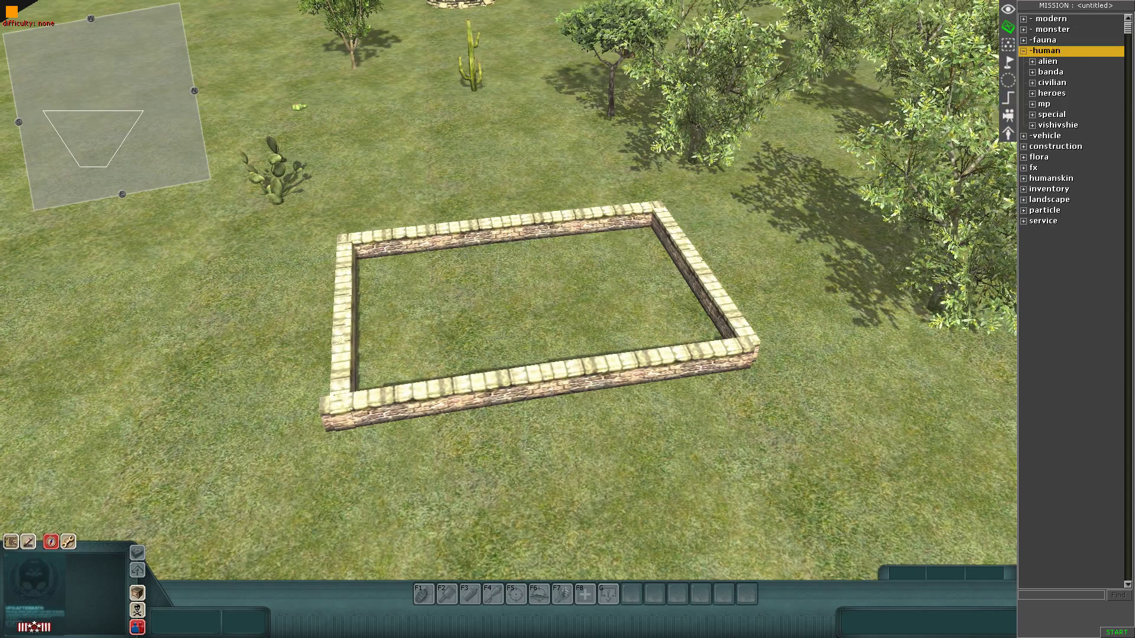
scroll(509, 290, "up", 2)
middle_click_drag(508, 290, 467, 286)
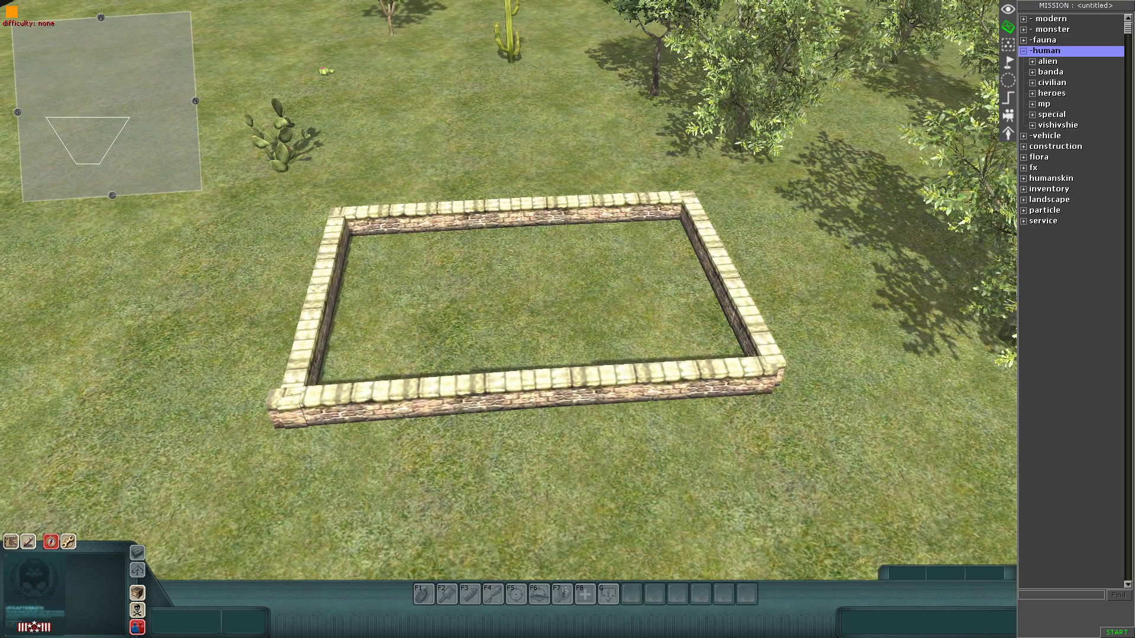
double_click(1045, 104)
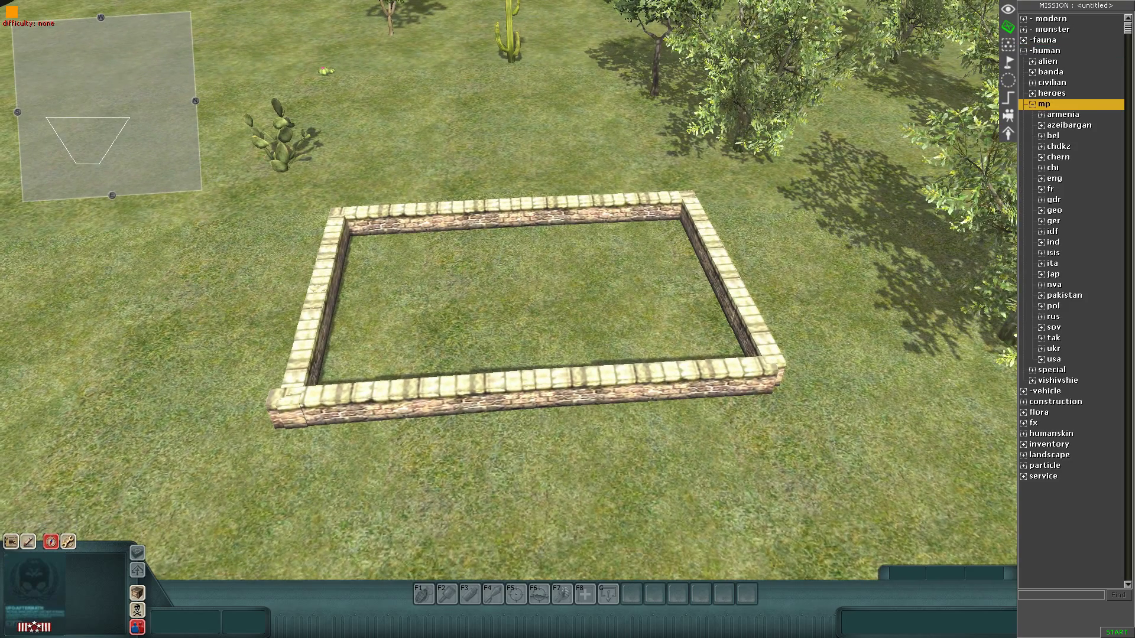
double_click(1053, 360)
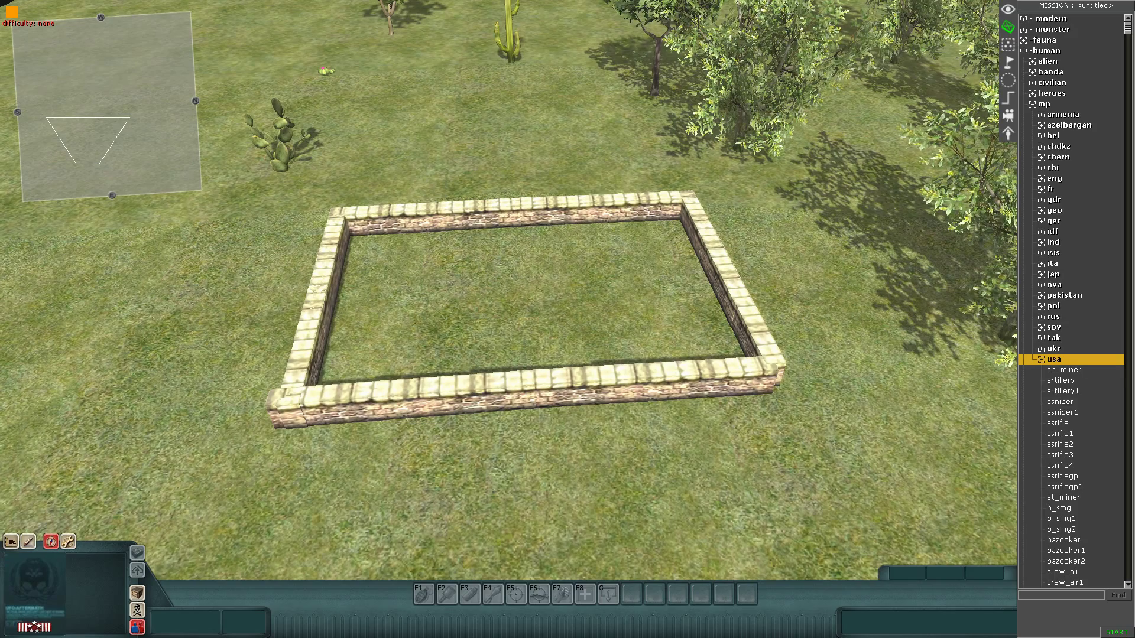
Place four asrifle soldiers side by side inside the walled enclosure.
scroll(1070, 295, "down", 1)
left_click(1057, 391)
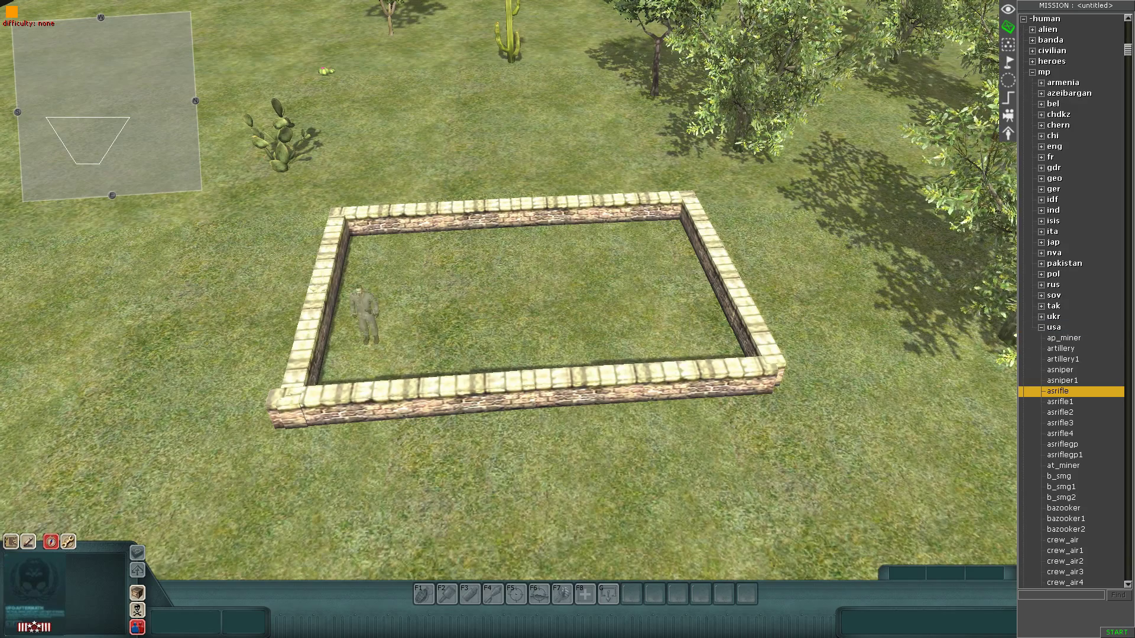
scroll(459, 292, "up", 3)
left_click(471, 295)
left_click(471, 295)
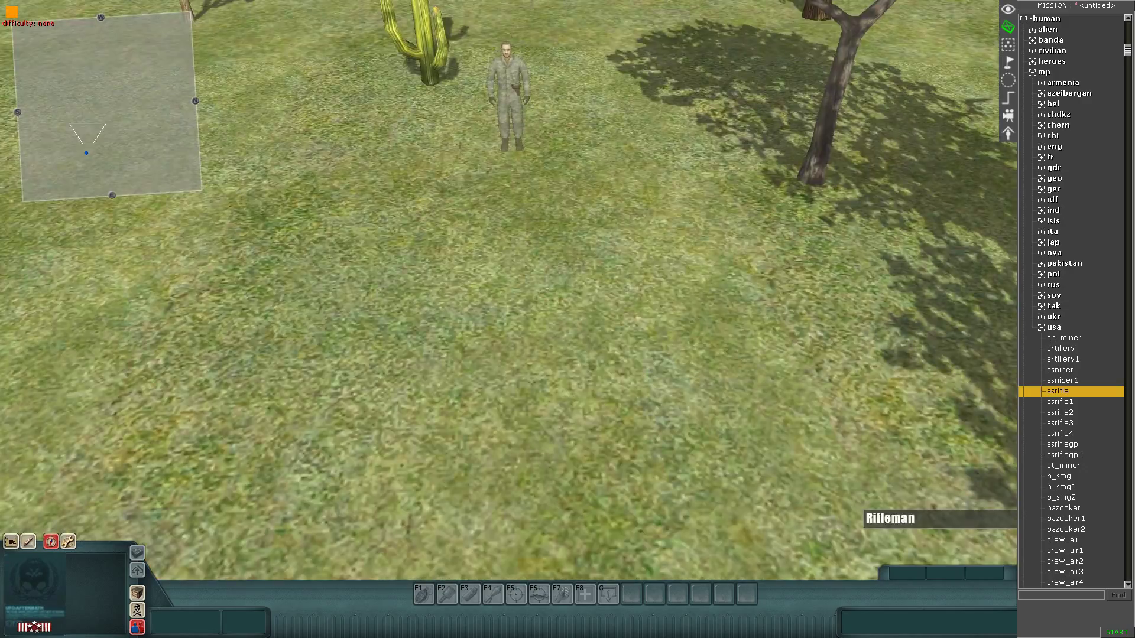
scroll(515, 354, "down", 3)
scroll(558, 579, "up", 3)
scroll(558, 526, "up", 2)
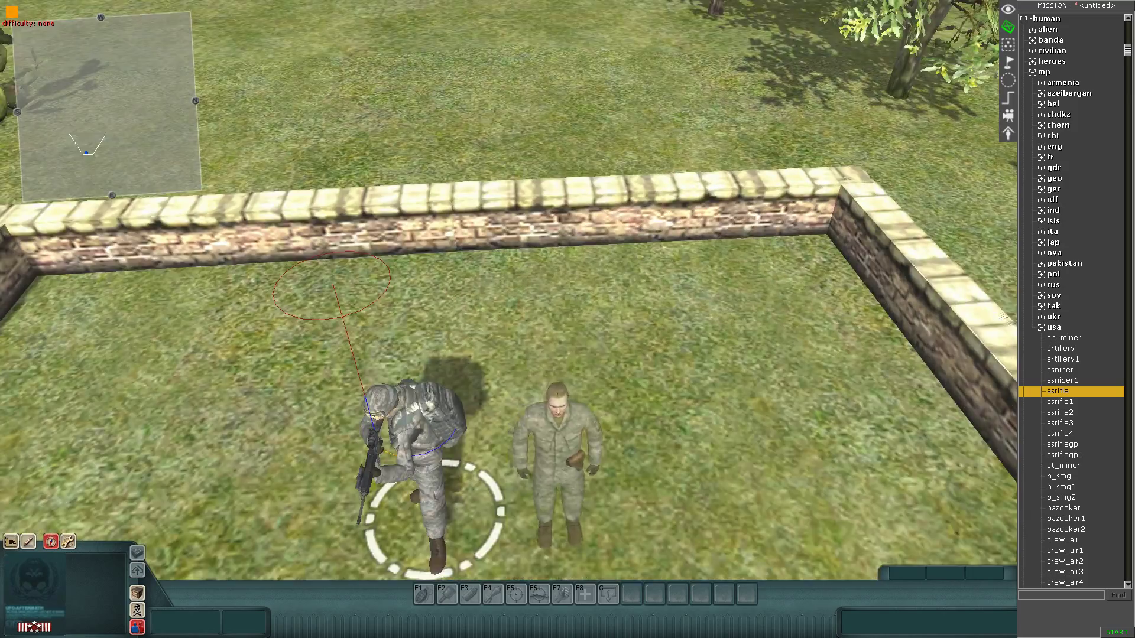
left_click(553, 467)
left_click(645, 458)
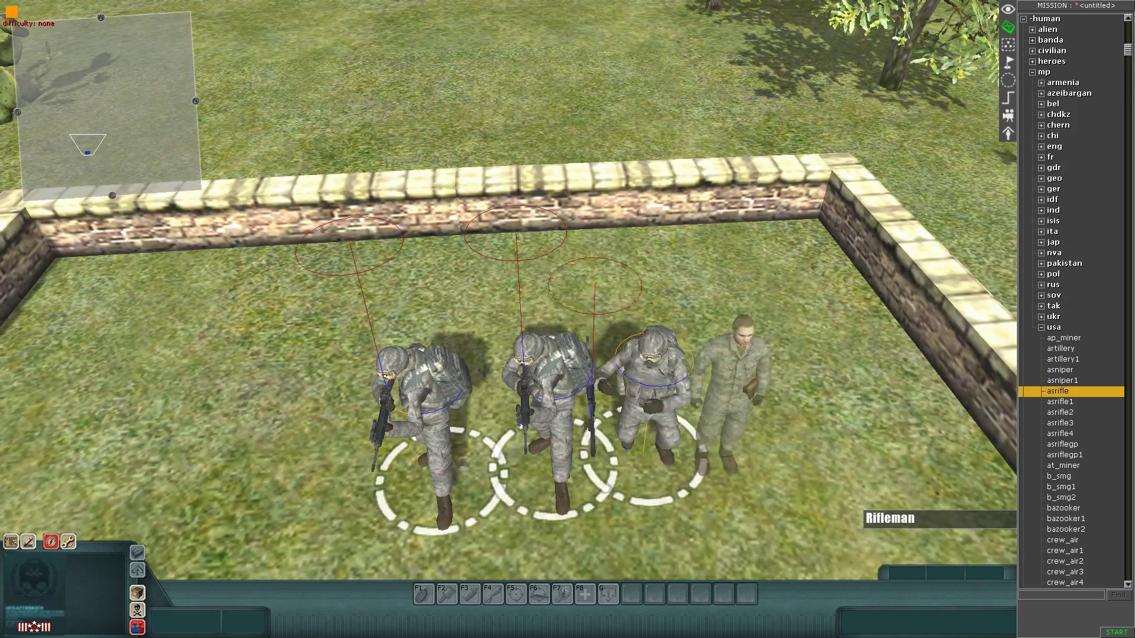
left_click(726, 458)
scroll(783, 464, "down", 2)
right_click(783, 464)
Add an asriflegp soldier at one end of the row and an engineer at the other end.
left_click(1062, 445)
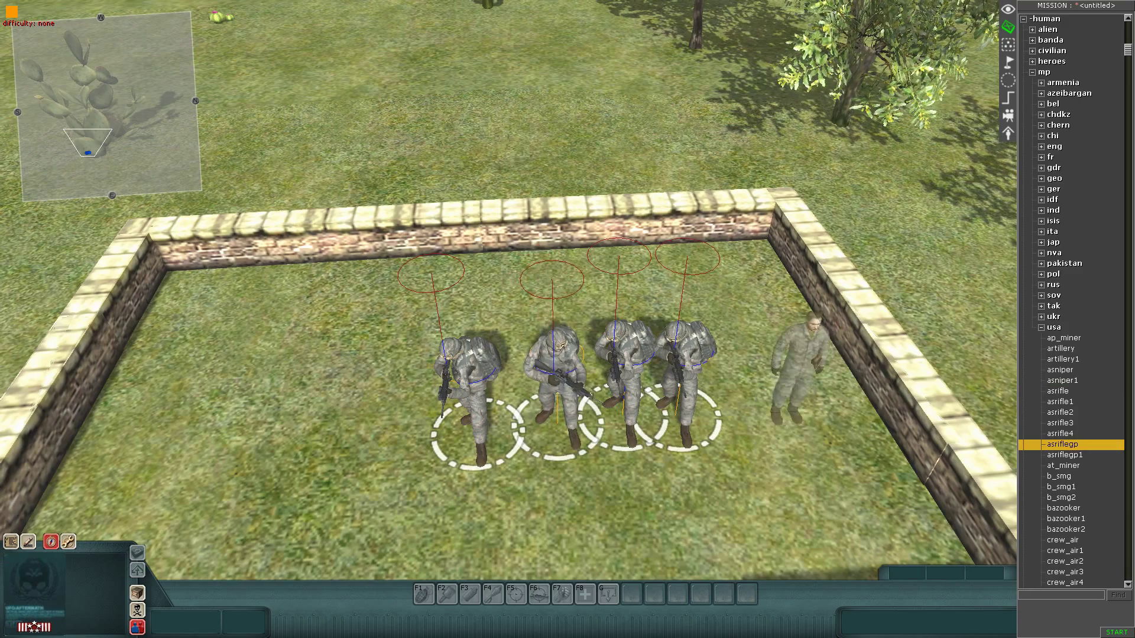
left_click(758, 419)
left_click(1058, 476)
scroll(1070, 301, "down", 8)
left_click(1063, 455)
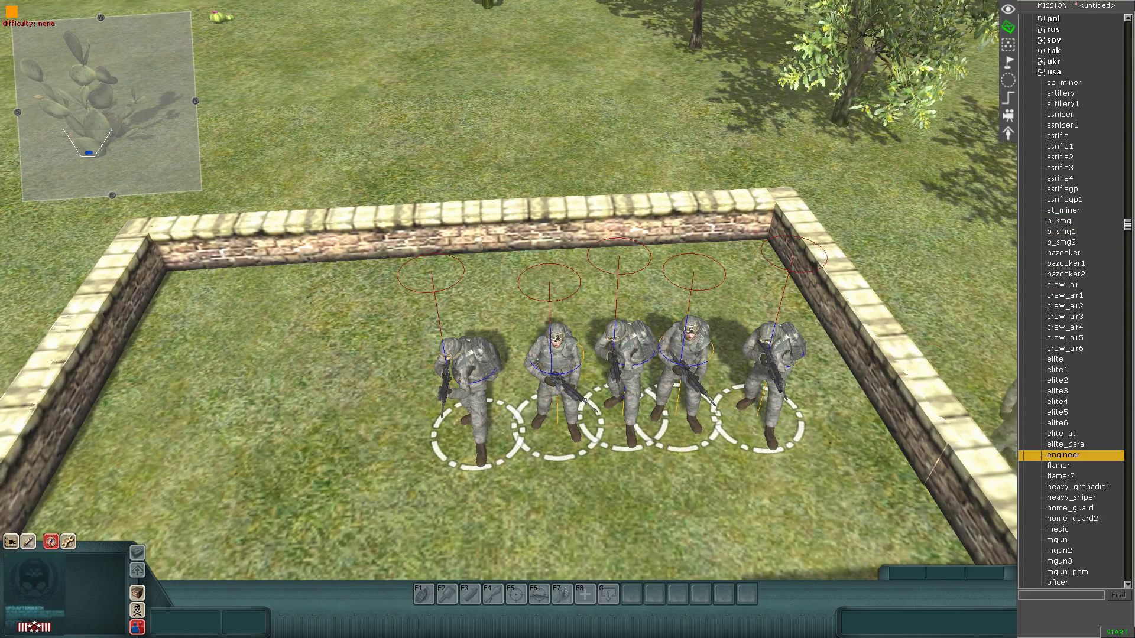
left_click(392, 437)
scroll(392, 437, "down", 2)
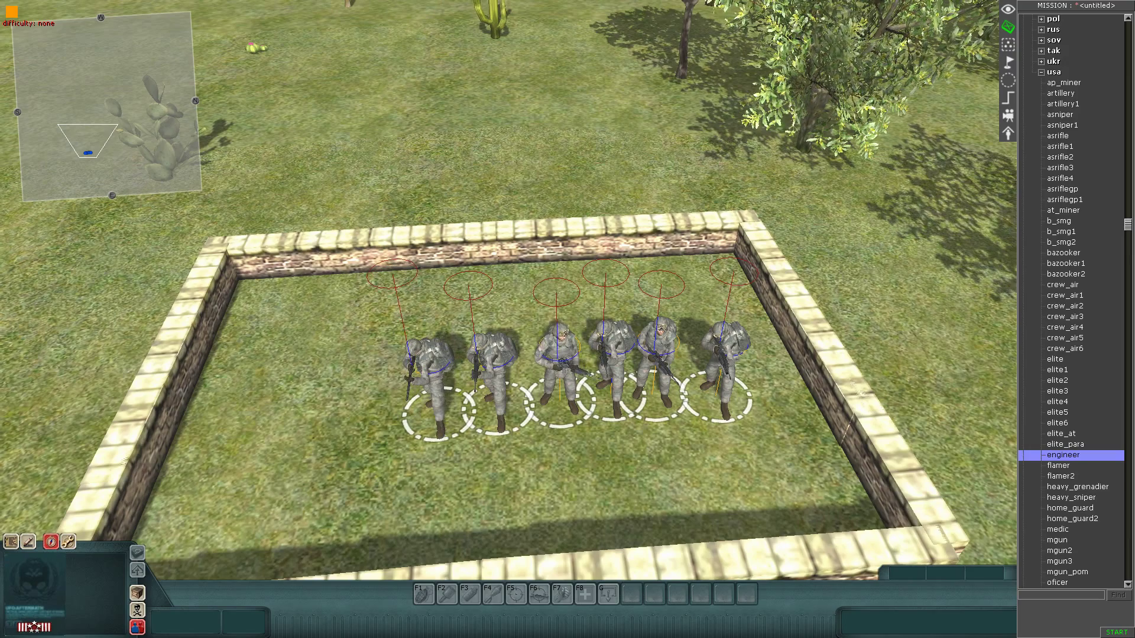
Select all six soldiers, move them closer to the enclosure's far wall, and inspect them up close.
left_click_drag(305, 293, 767, 475)
left_click_drag(719, 378, 672, 354)
left_click_drag(514, 339, 495, 327)
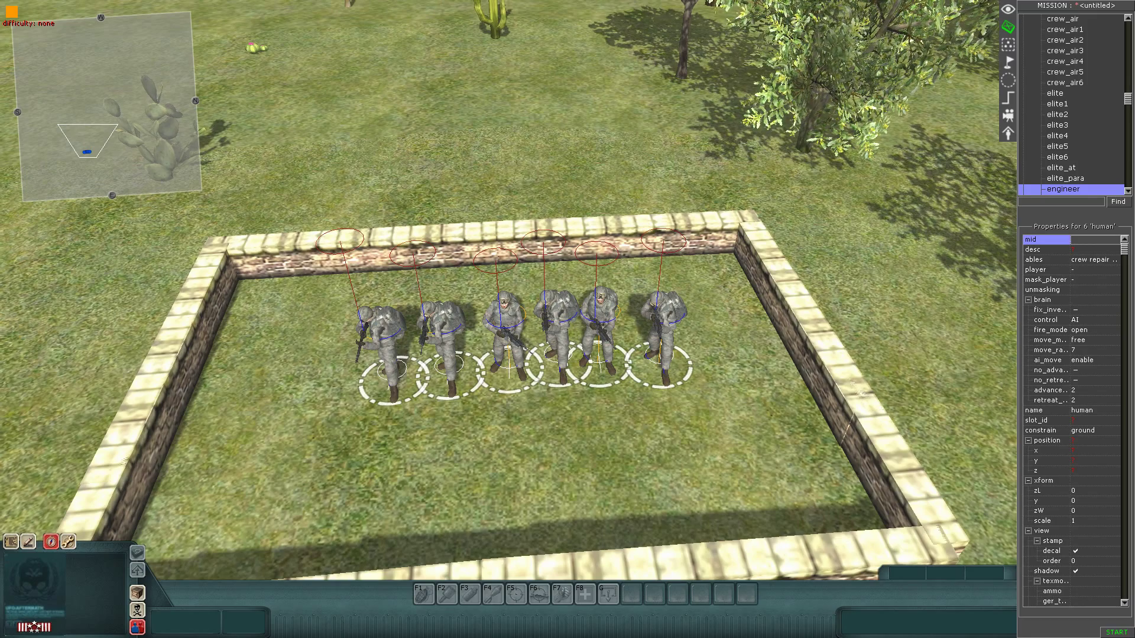
scroll(541, 334, "up", 5)
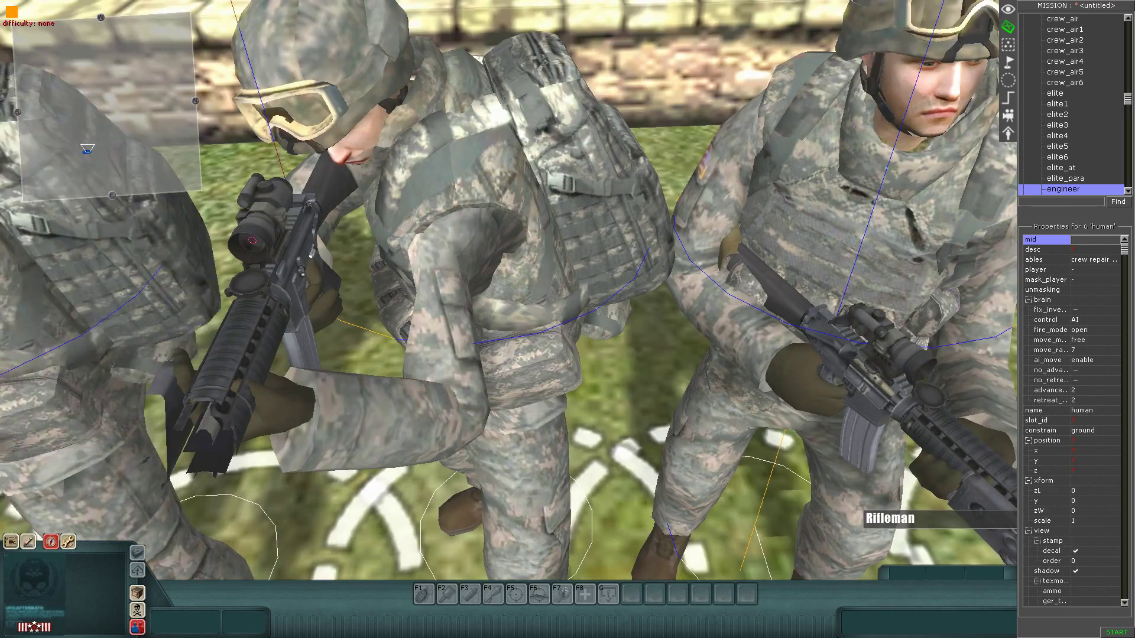
scroll(591, 325, "down", 5)
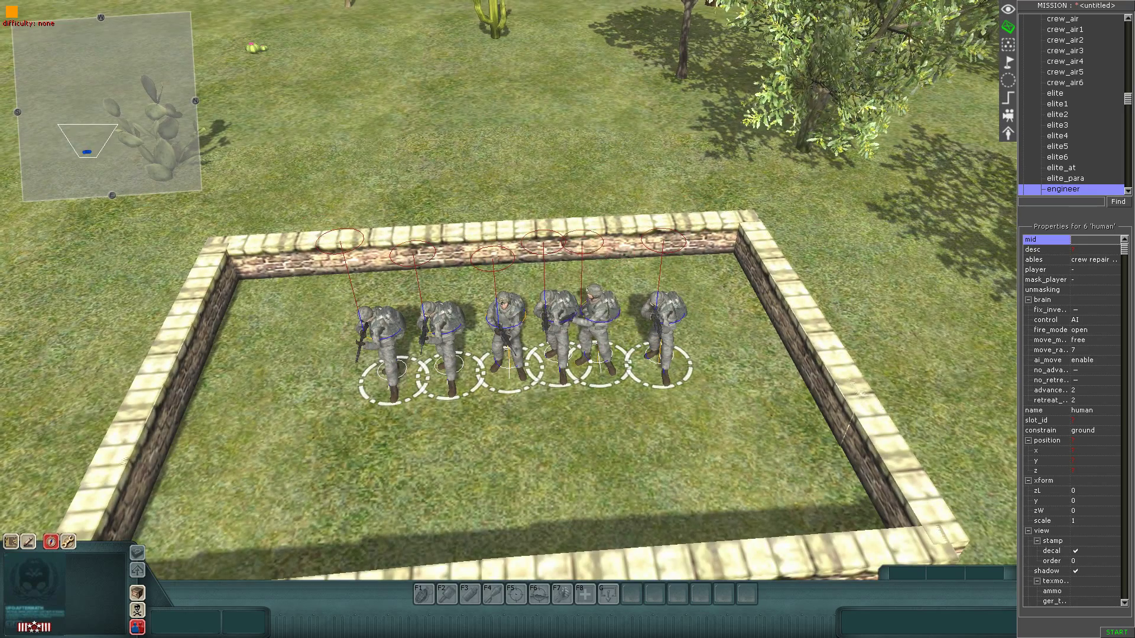
Assign the six selected soldiers to player 1.
key("0")
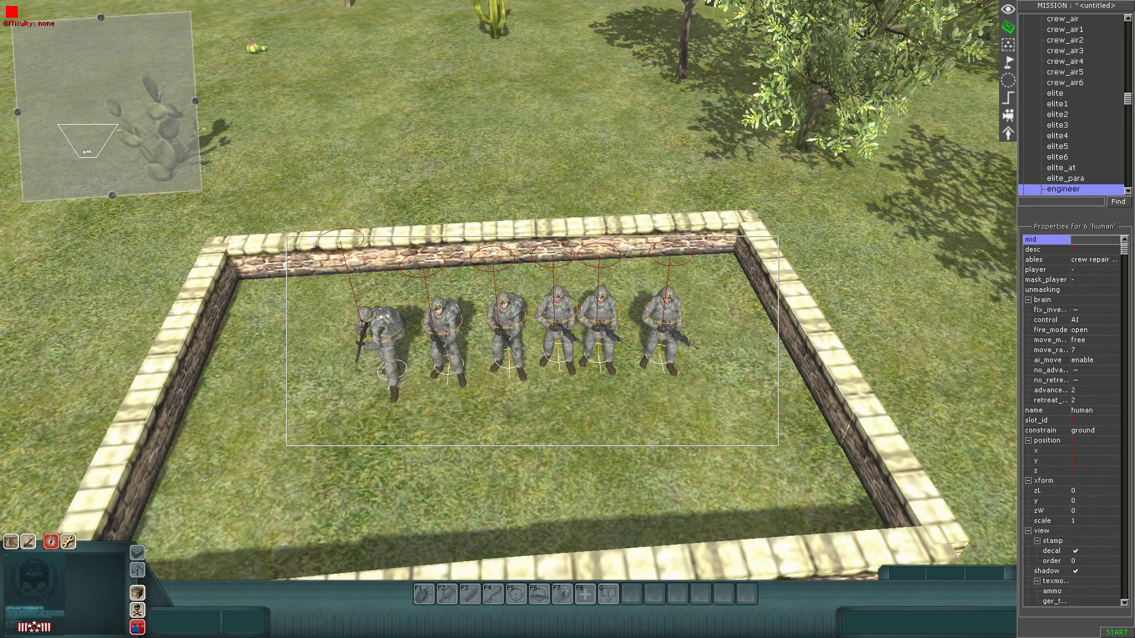
left_click(1096, 270)
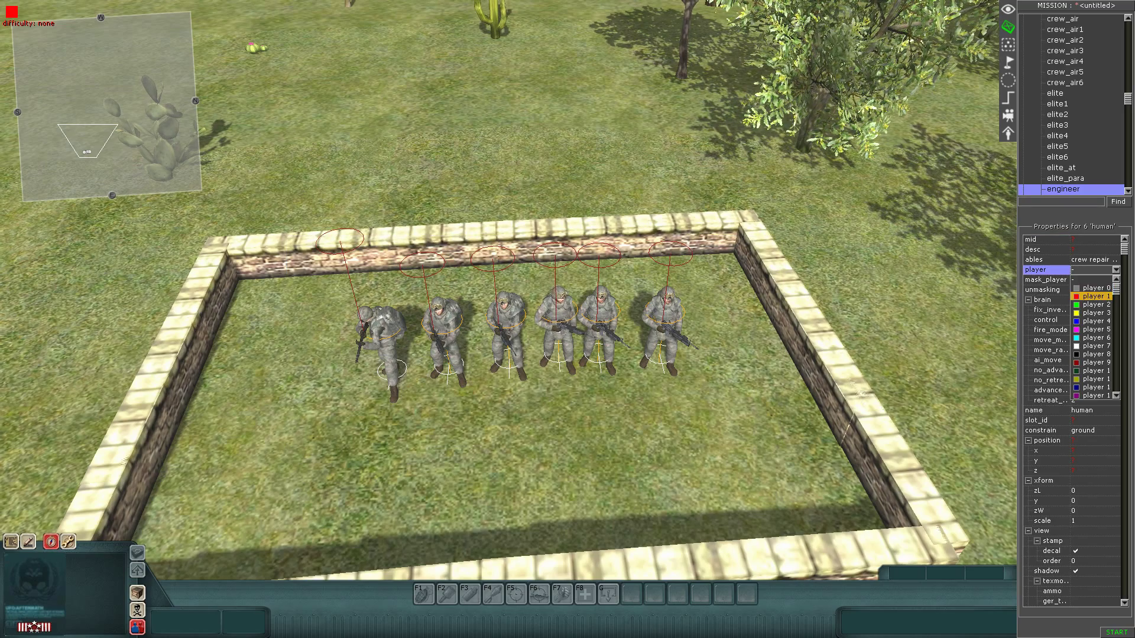
left_click(1094, 297)
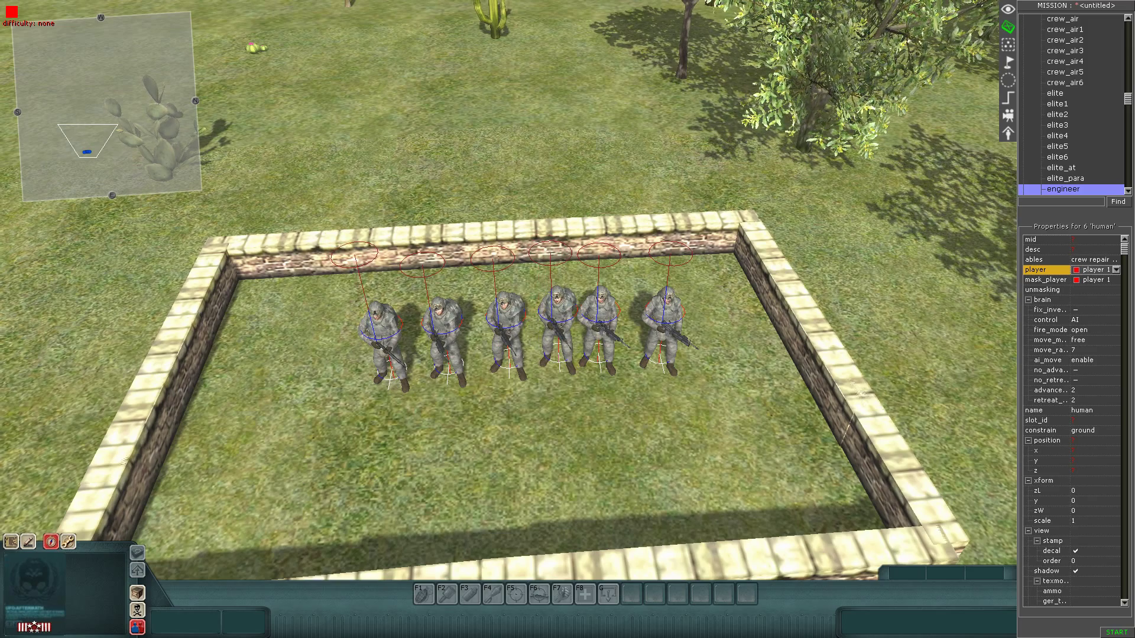
Widen the property name column and set the soldiers' move_mode to hold.
left_click_drag(1071, 354, 1083, 355)
left_click(1101, 339)
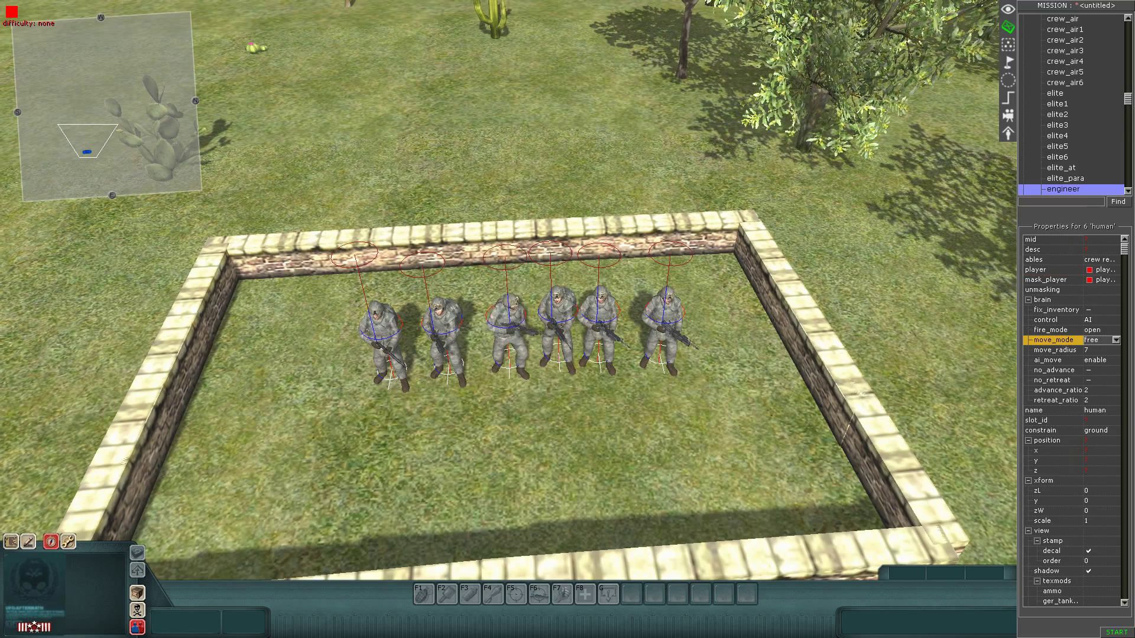
left_click(1116, 340)
left_click(1101, 349)
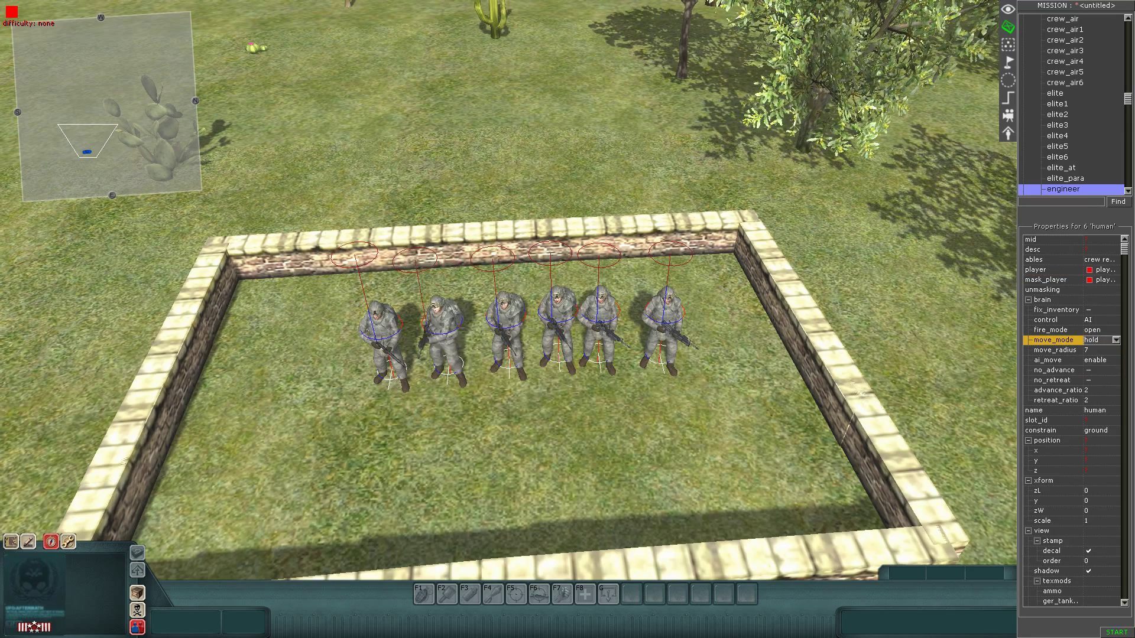
Enable no_advance and no_retreat in the six soldiers' brain properties.
double_click(1116, 330)
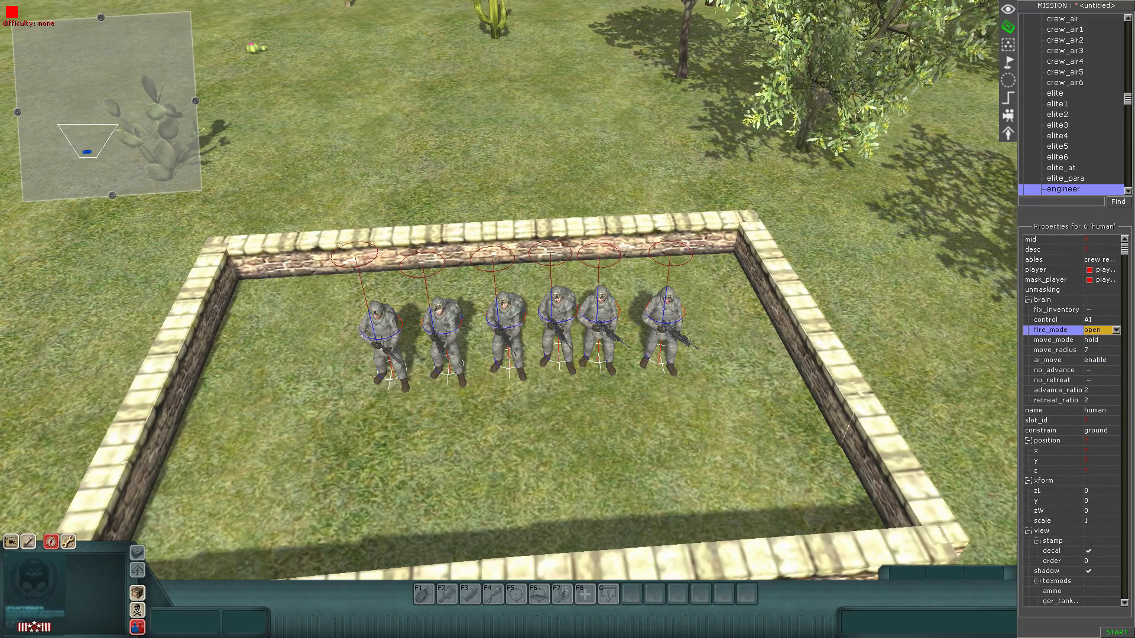
left_click(1092, 339)
left_click(1095, 360)
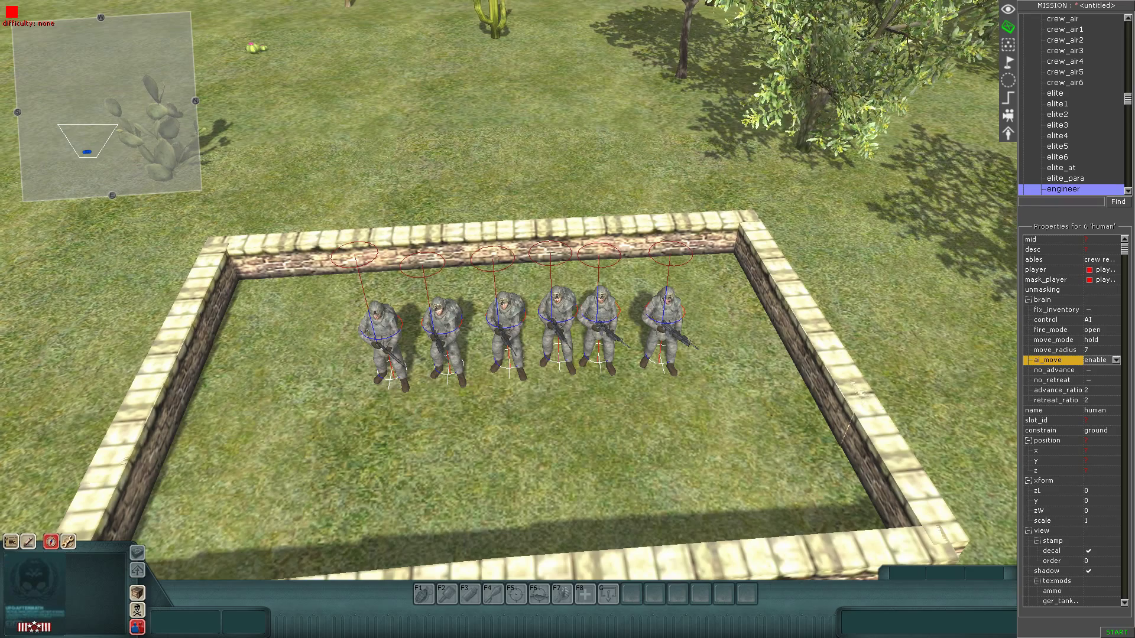
left_click(1088, 370)
left_click(1089, 380)
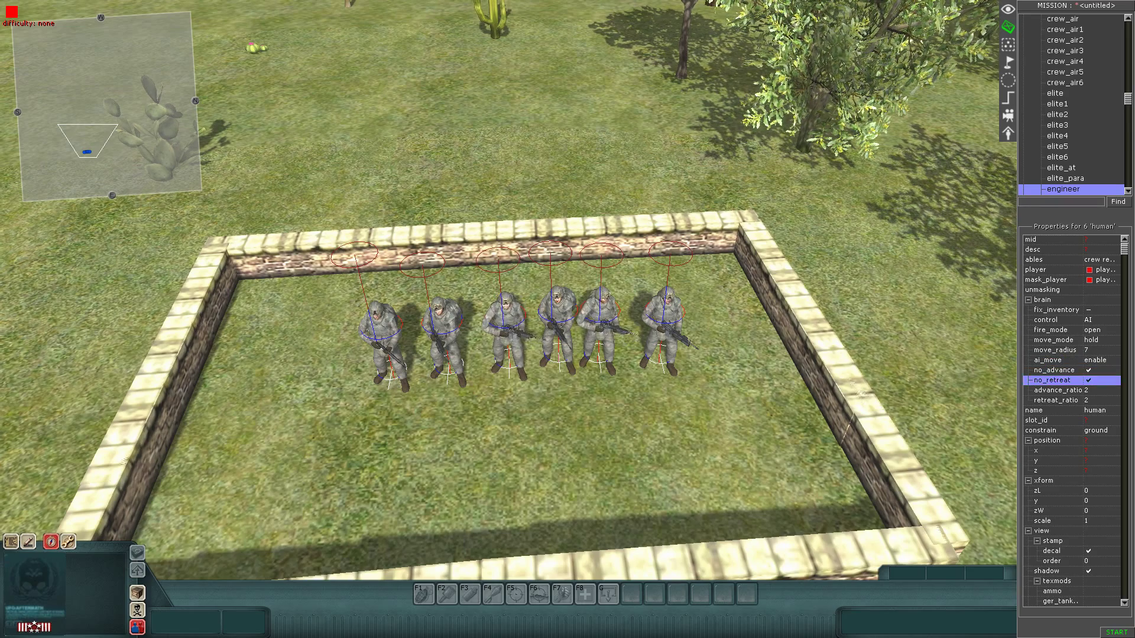
Reselect the six soldiers and review their player and brain properties.
key("Escape")
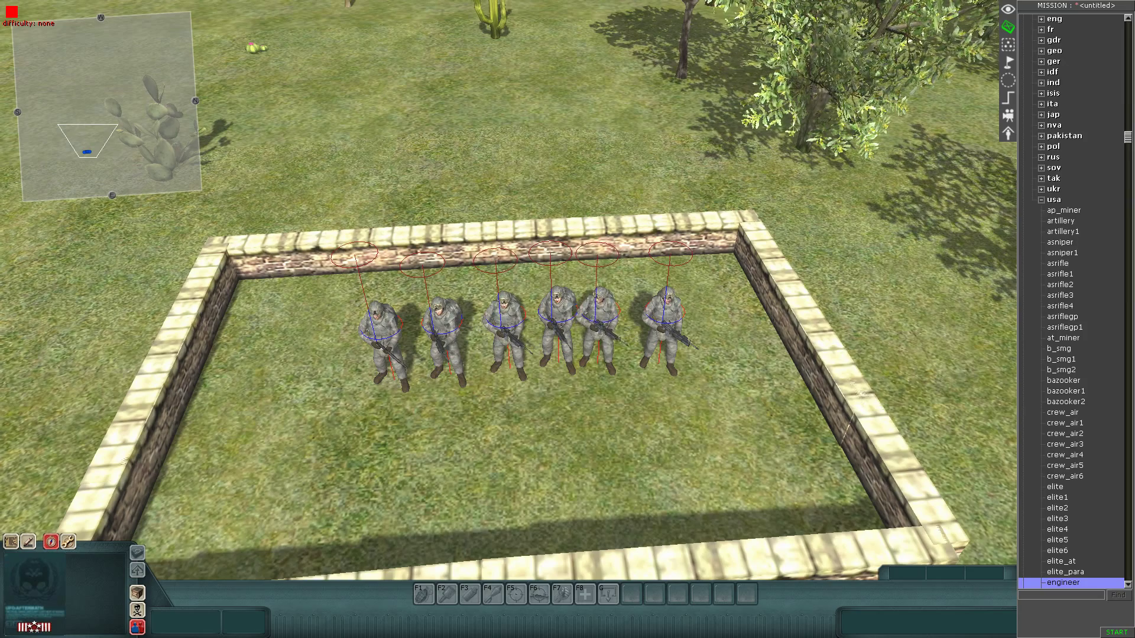
left_click_drag(266, 217, 721, 457)
key("Escape")
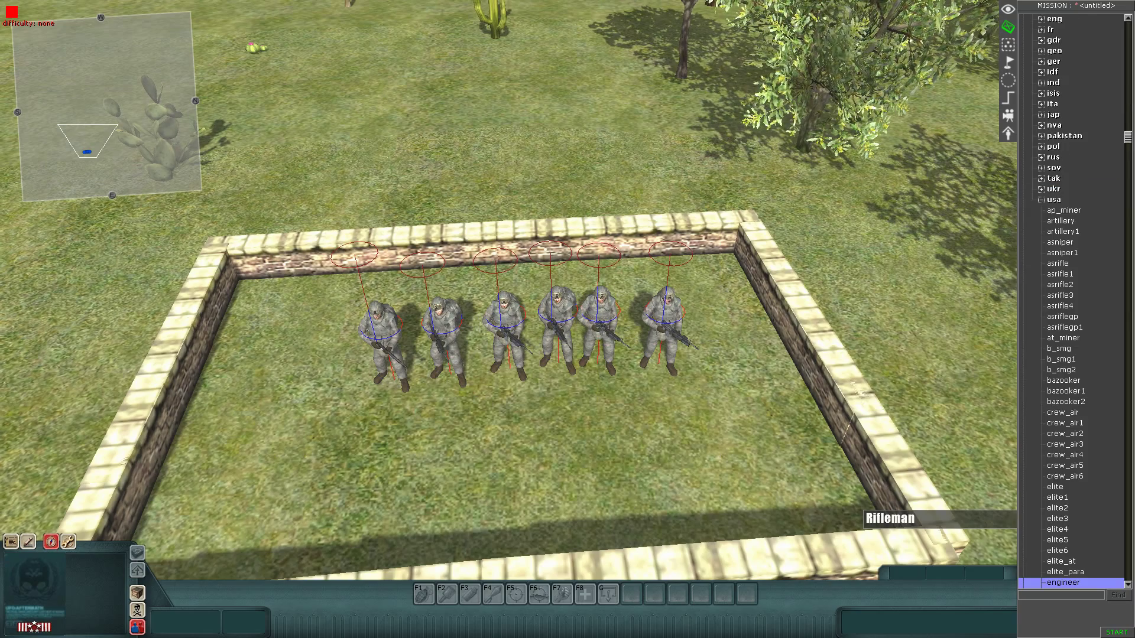
key("Return")
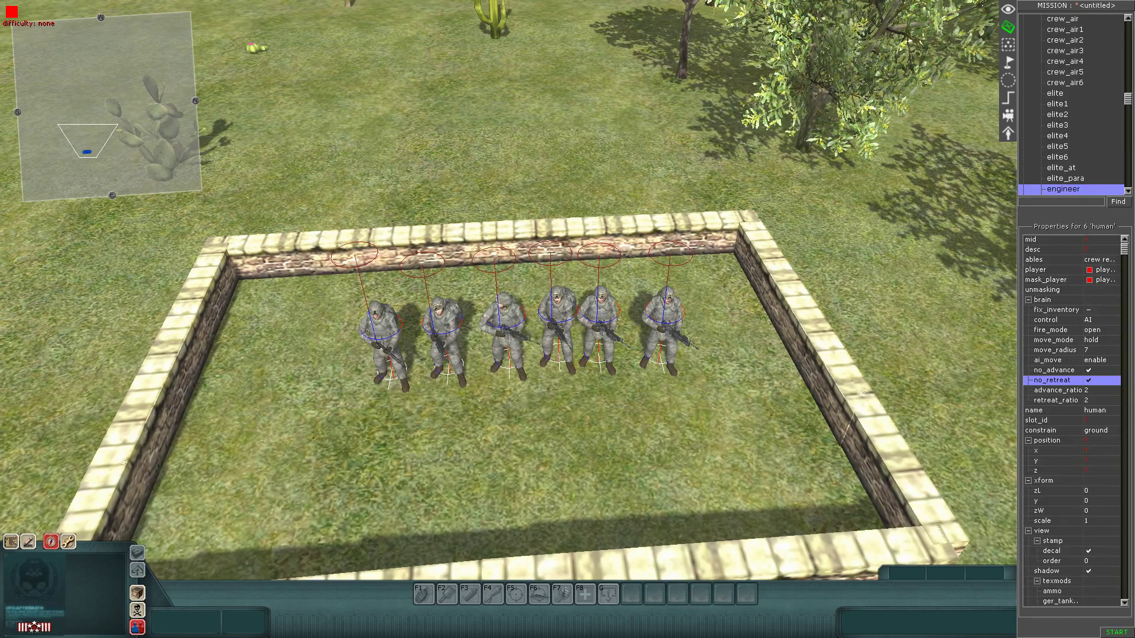
key("Escape")
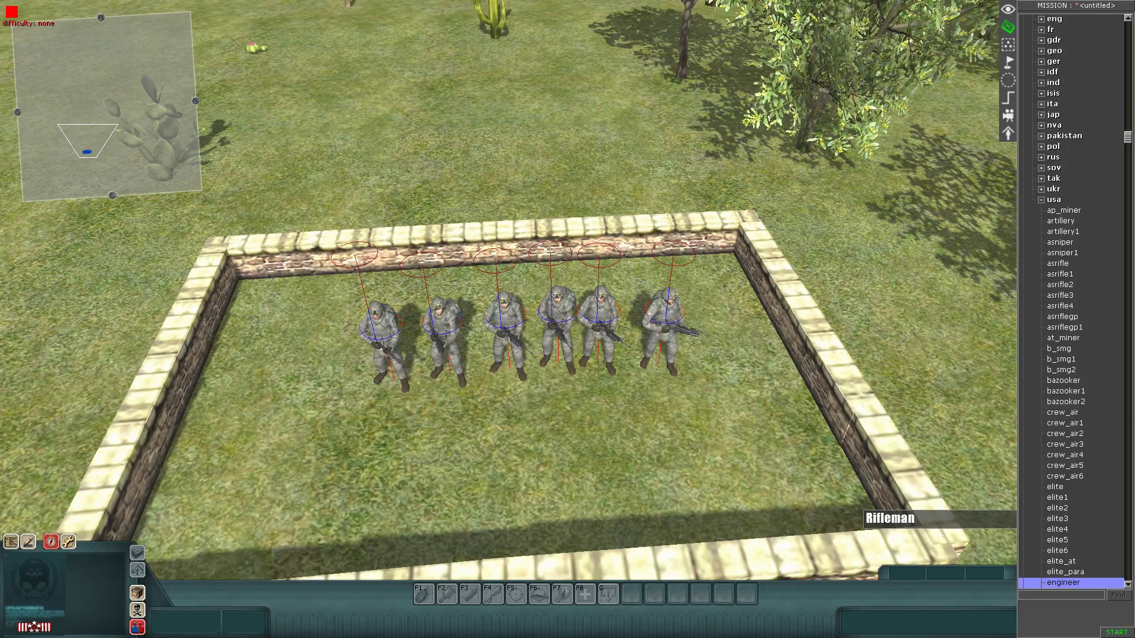
Order all six soldiers into cover positions in a line along the enclosure's far wall.
key("F1")
left_click_drag(258, 434, 432, 370)
left_click_drag(432, 433, 774, 256)
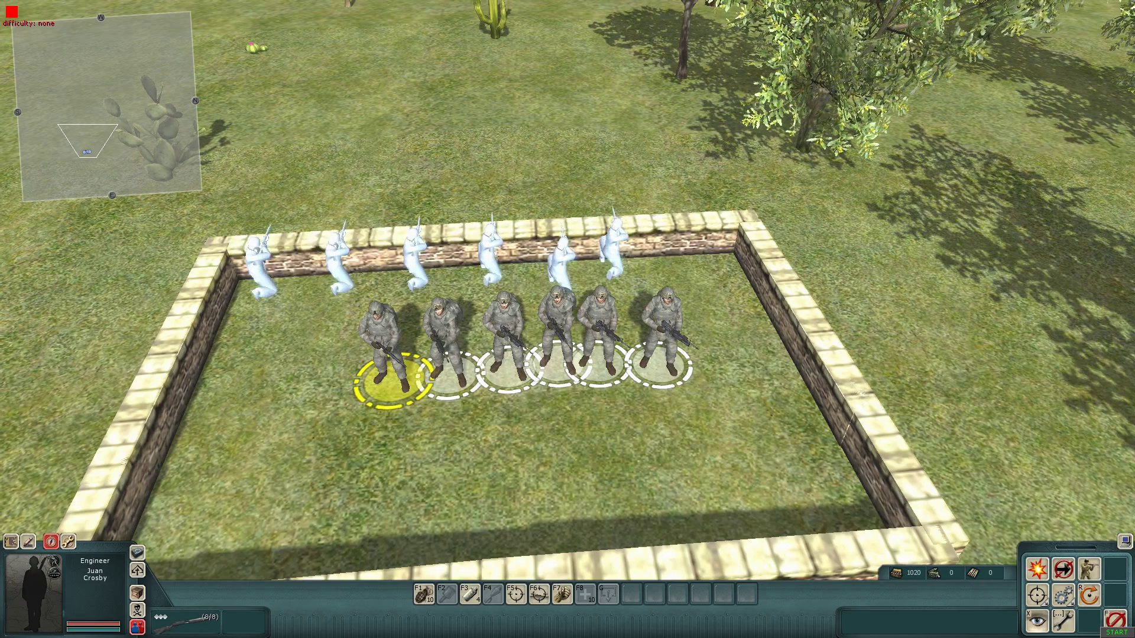
right_click(520, 264)
left_click(520, 331)
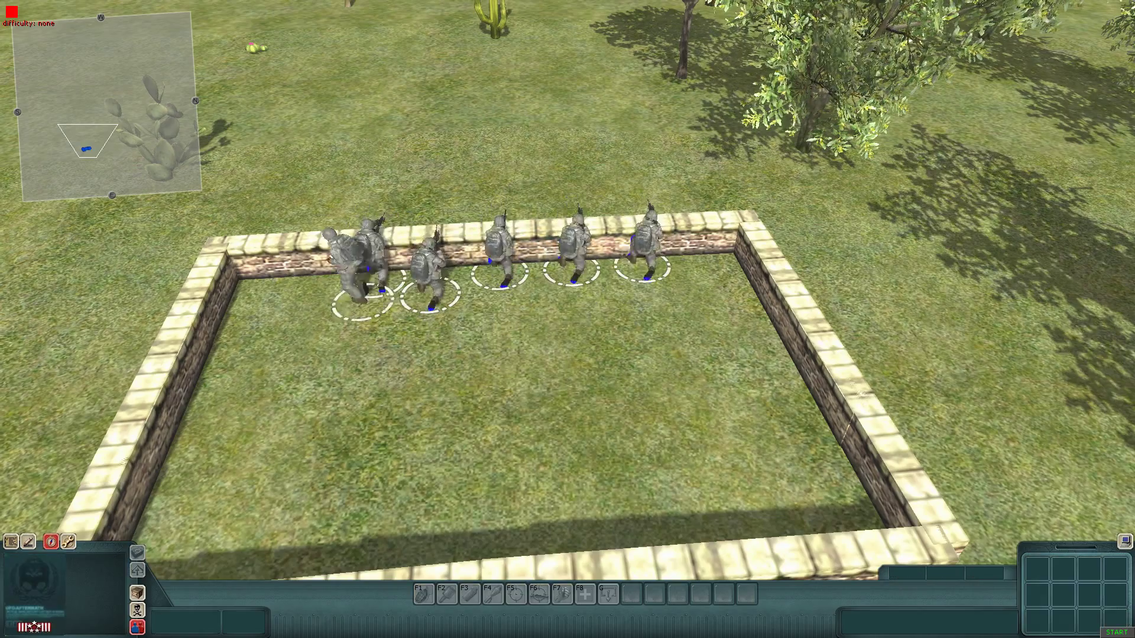
Move the rifleman standing back from the line up to the far wall between his neighbours.
middle_click_drag(521, 331, 503, 331)
scroll(502, 295, "down", 3)
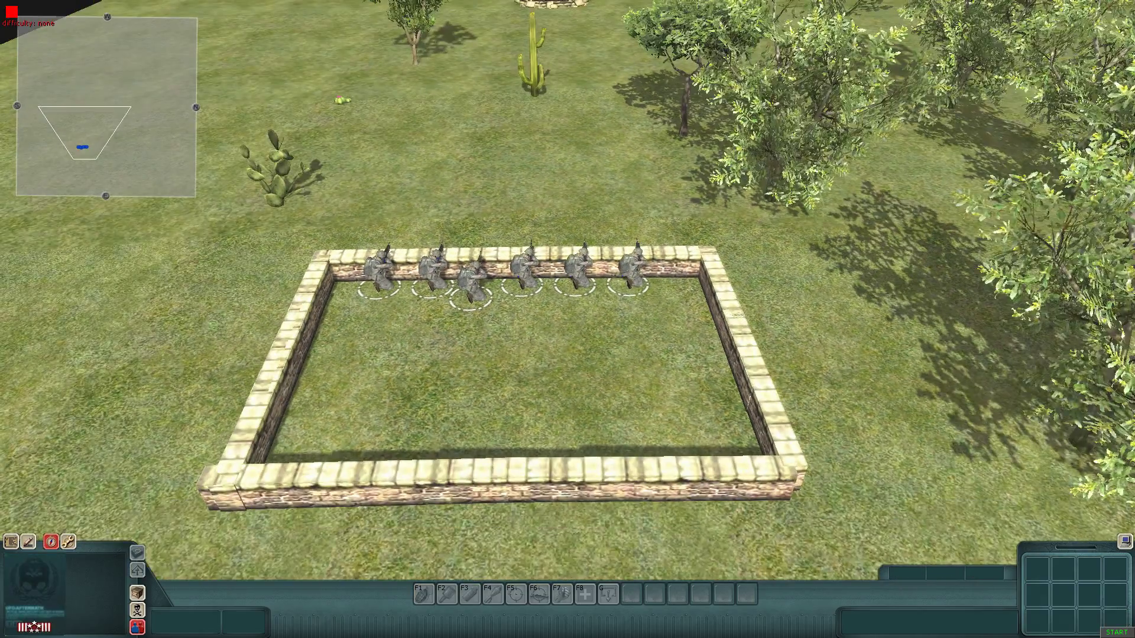
left_click(472, 282)
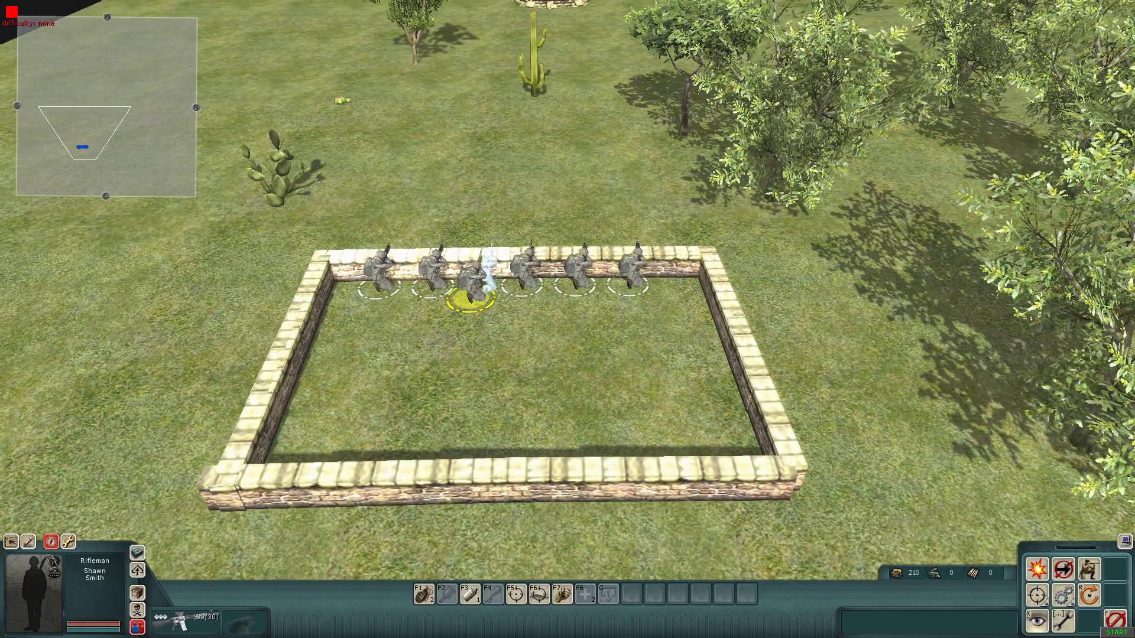
right_click(490, 273)
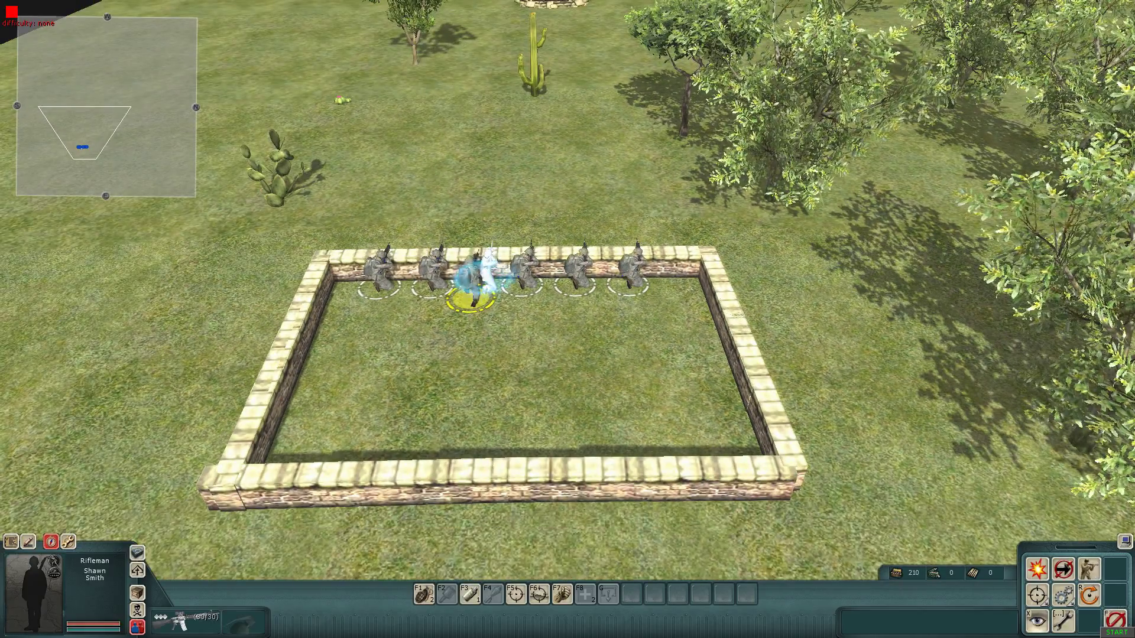
left_click(490, 283)
Return to mission editing as player 2 at the sandbag emplacement and collapse the usa unit group.
key("F3")
key("Up")
middle_click_drag(508, 319, 828, 319)
key("alt+2")
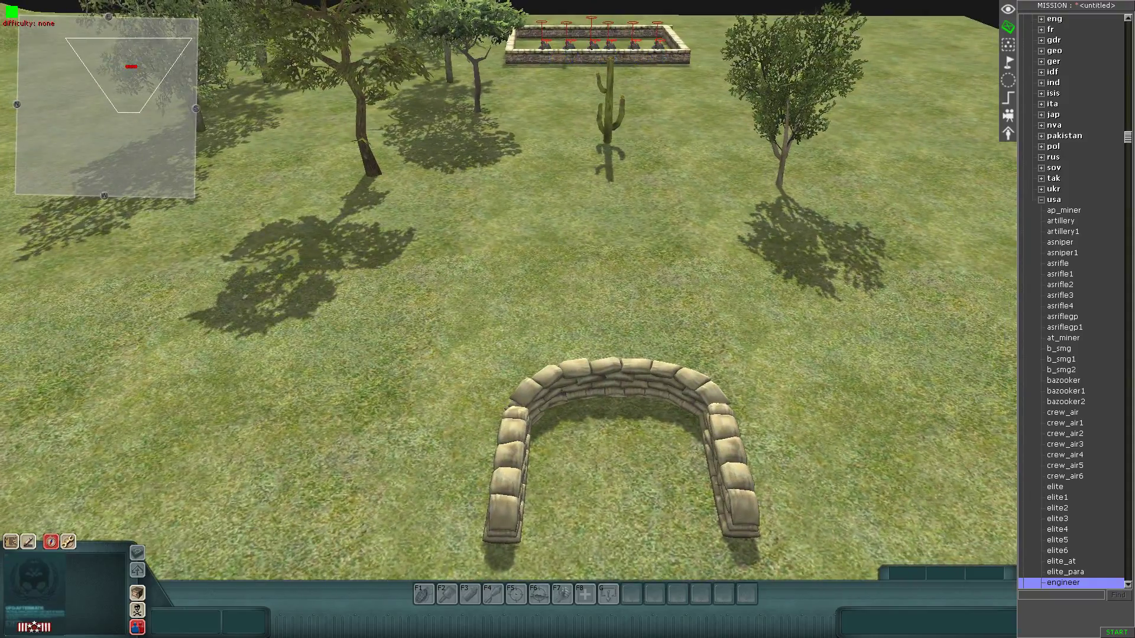
key("Up")
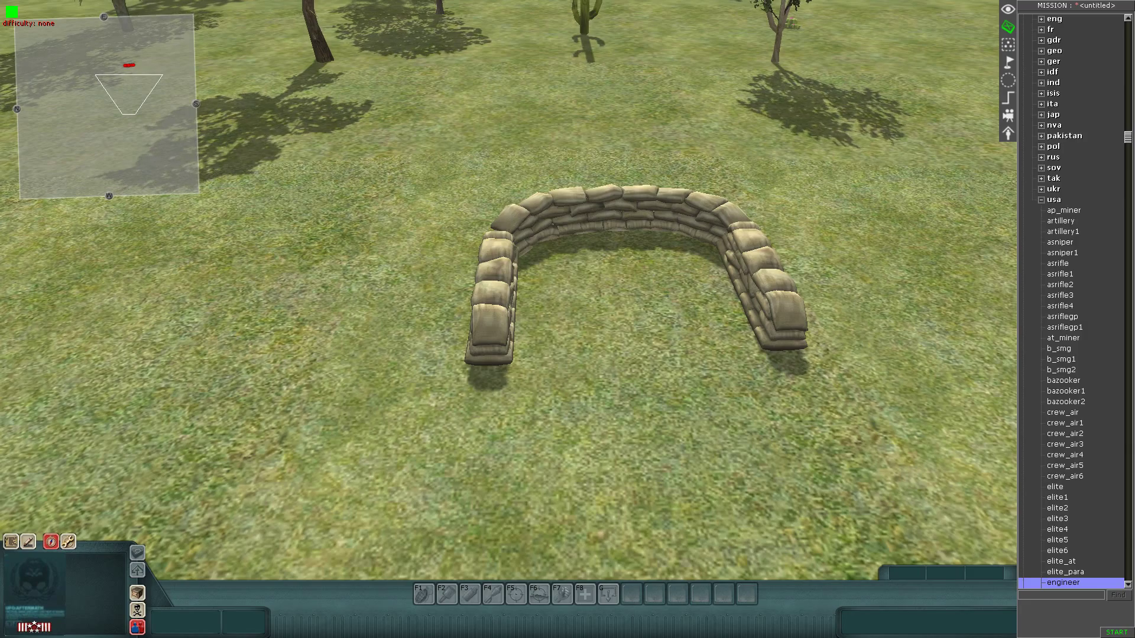
scroll(509, 319, "down", 1)
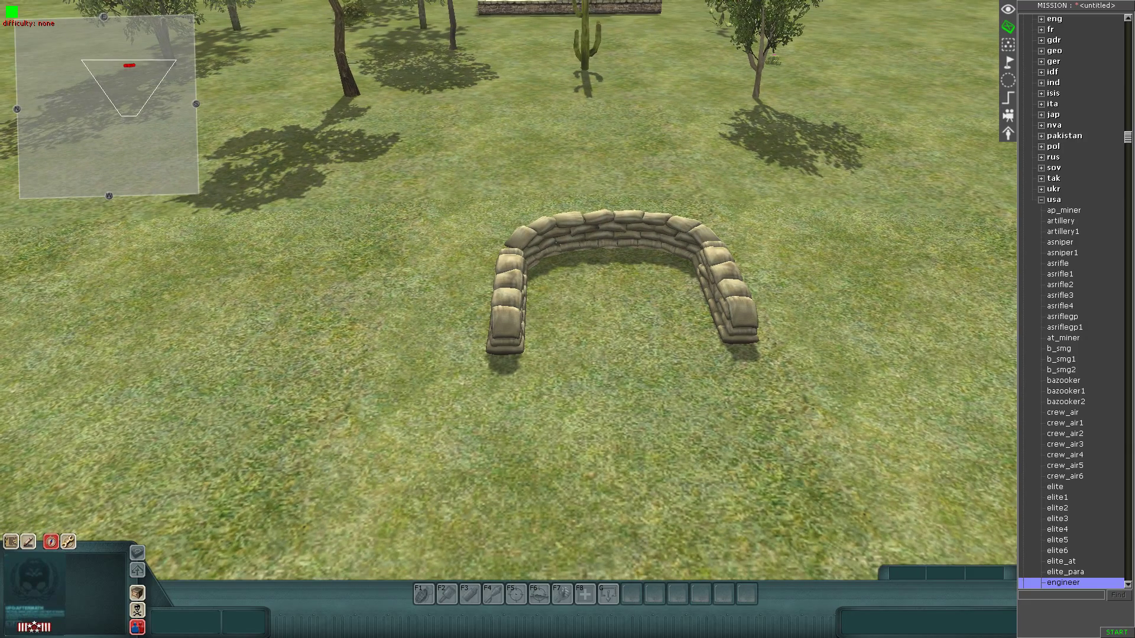
key("Left")
key("Left")
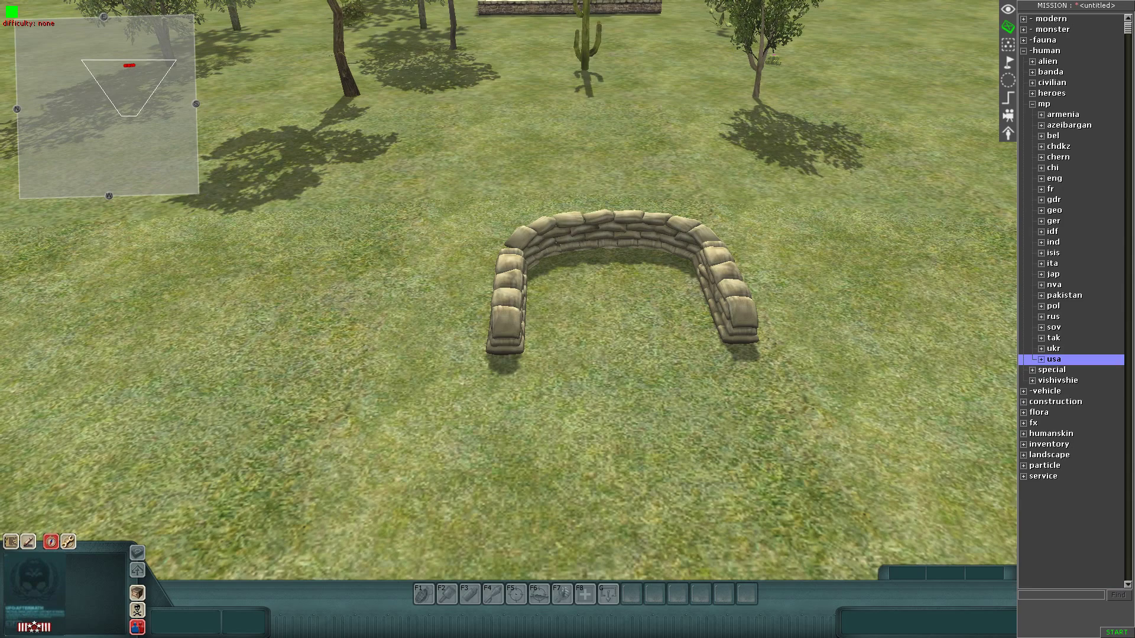
Place two is_asrifle soldiers from the isis group side by side at the sandbag emplacement's open end.
left_click(1041, 253)
key("Down")
key("Down")
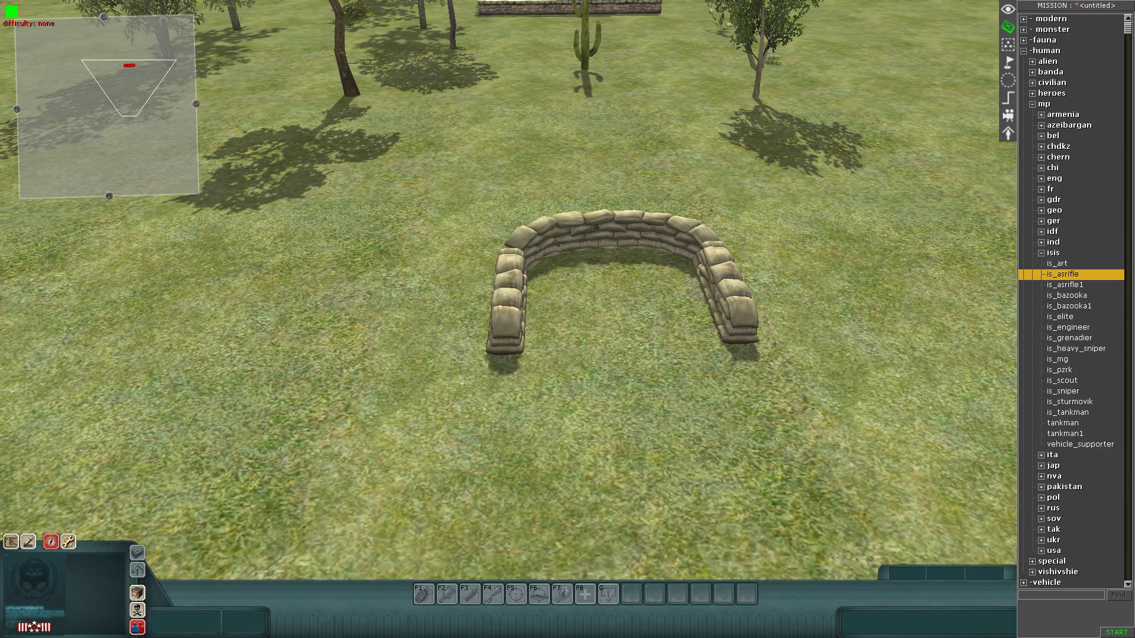
scroll(686, 422, "up", 2)
left_click(615, 453)
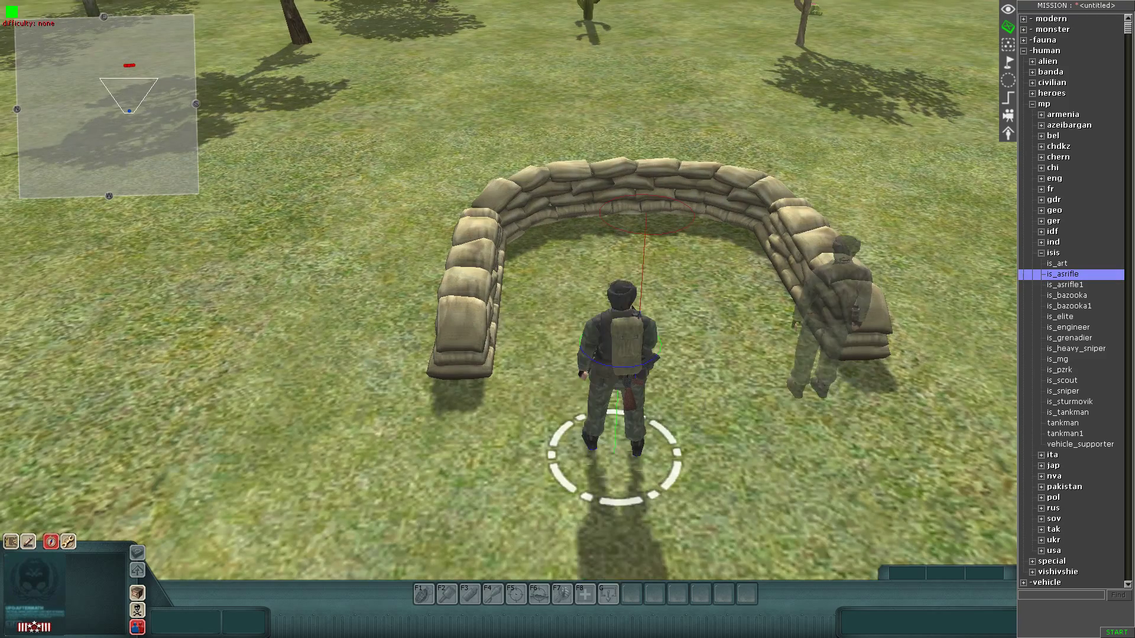
middle_click_drag(813, 391, 716, 399)
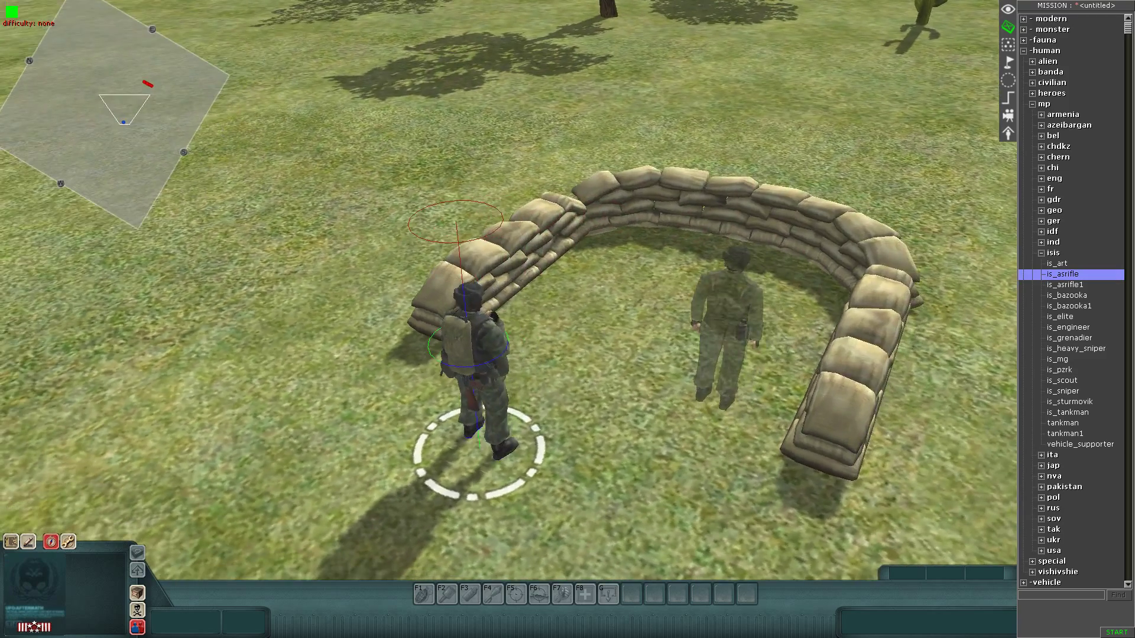
scroll(698, 399, "down", 1)
left_click(577, 449)
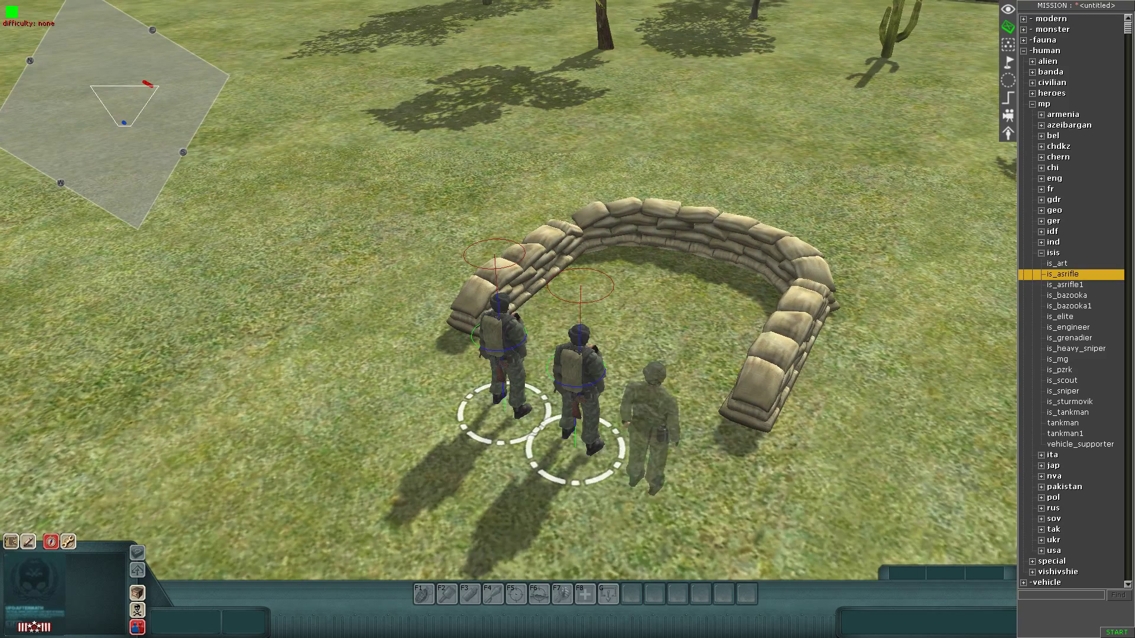
middle_click_drag(653, 482, 731, 473)
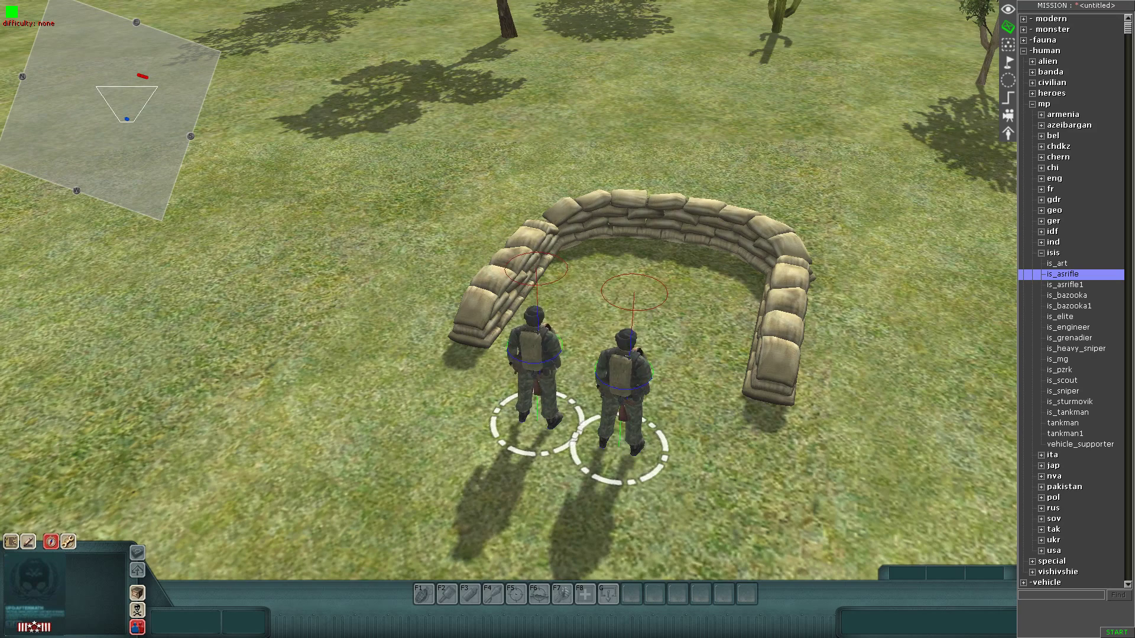
Place one is_mg soldier just behind the two riflemen and end the placement.
left_click(1060, 369)
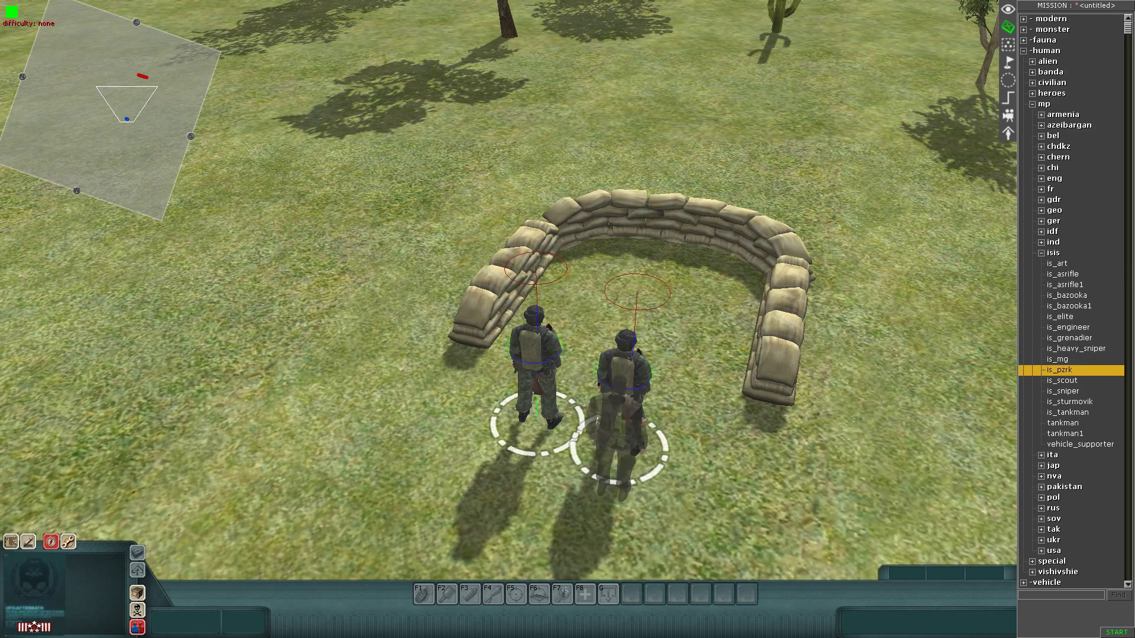
key("Up")
left_click(537, 508)
right_click(704, 439)
middle_click_drag(704, 439, 582, 434)
scroll(582, 435, "down", 2)
Select the three isis soldiers, set their move_mode to hold, and enable no_advance and no_retreat.
left_click_drag(498, 273, 729, 500)
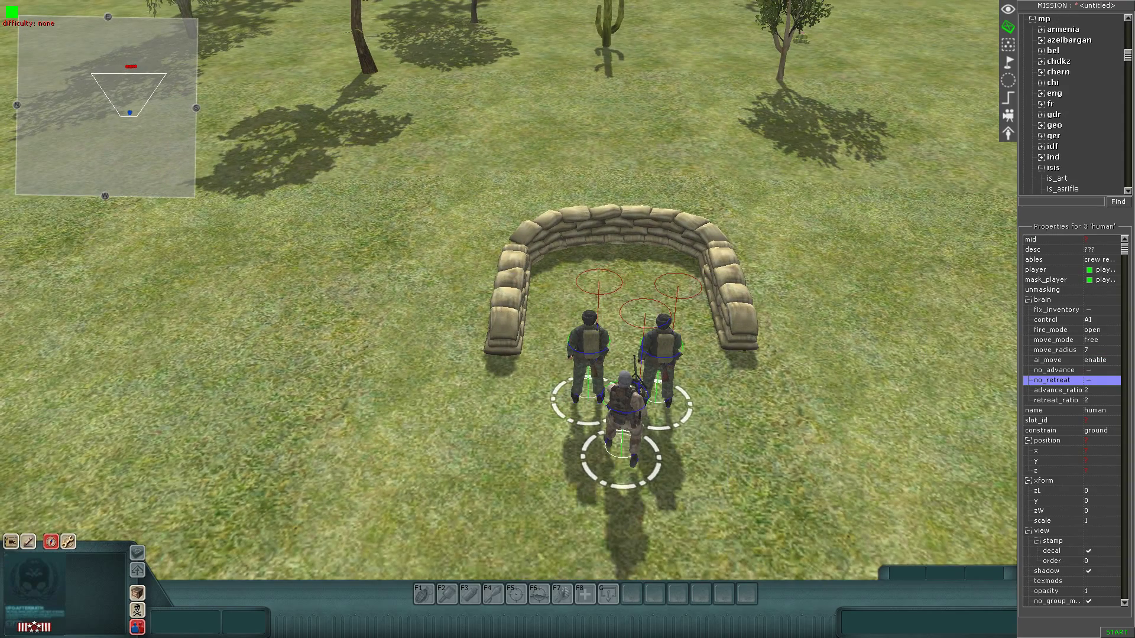
left_click_drag(1083, 413, 1072, 414)
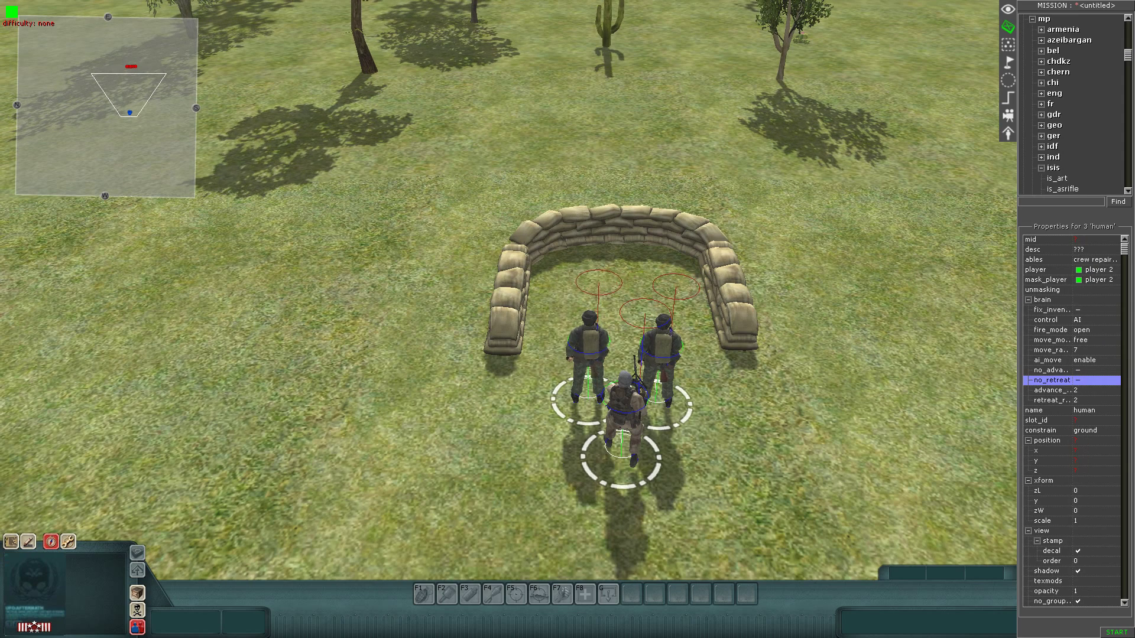
left_click(1092, 269)
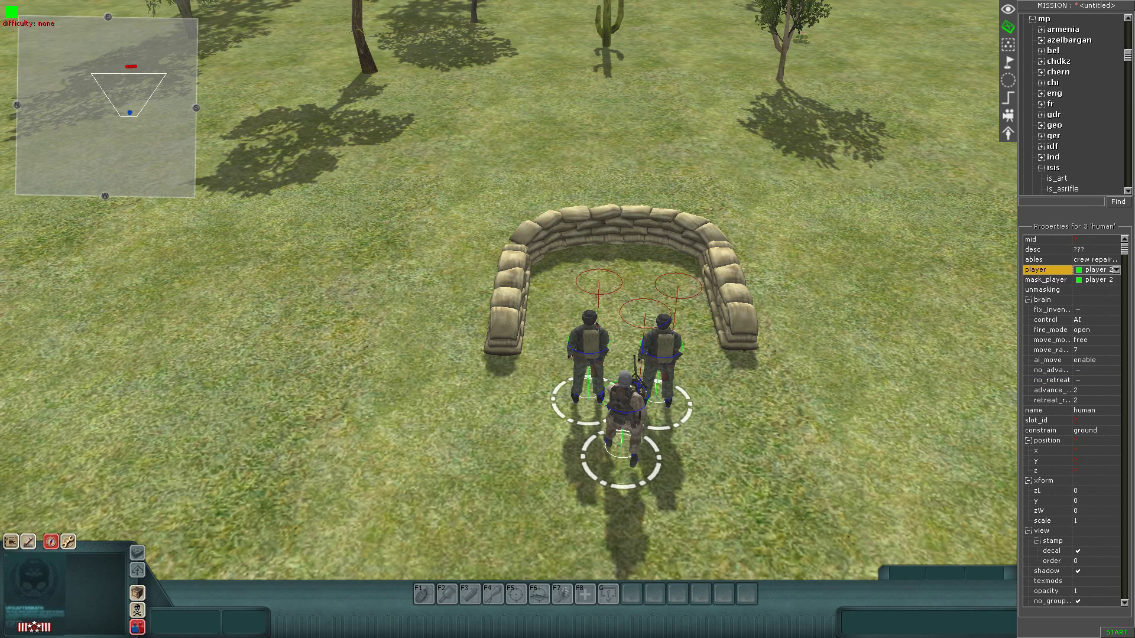
left_click(1094, 340)
left_click(1116, 340)
left_click(1093, 352)
left_click(1047, 370)
left_click(1078, 370)
left_click(1078, 380)
middle_click_drag(567, 319, 579, 289)
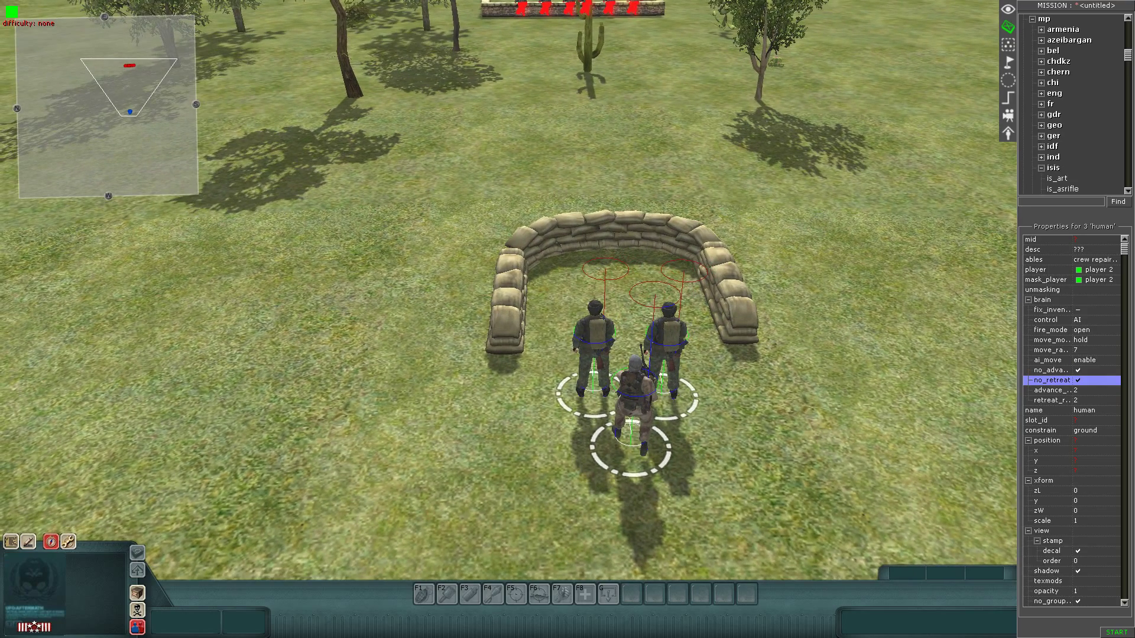
Order the three isis soldiers into cover behind the curved sandbags, with the machine gunner between the two riflemen.
key("Escape")
key("F1")
left_click(667, 349)
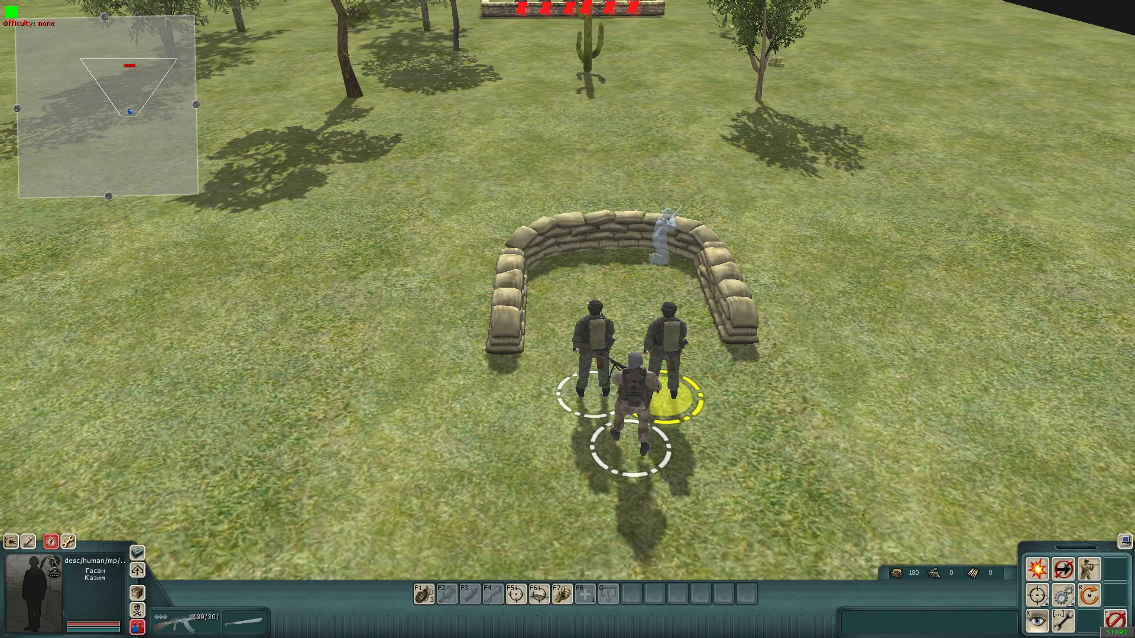
right_click(661, 243)
left_click(594, 354)
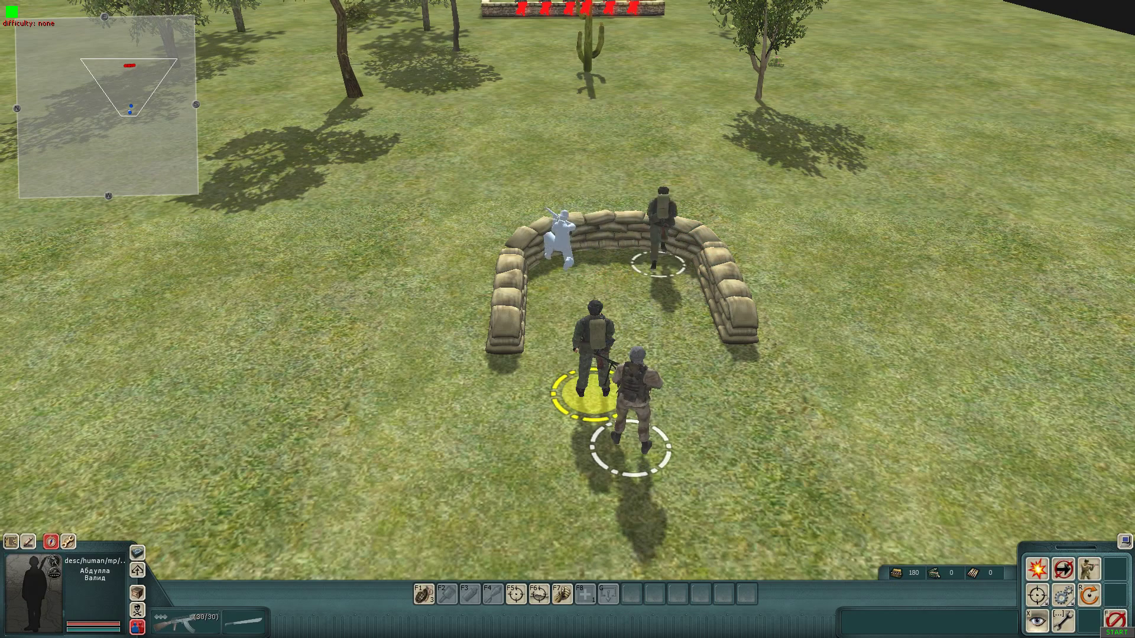
right_click(563, 244)
left_click(635, 399)
right_click(617, 245)
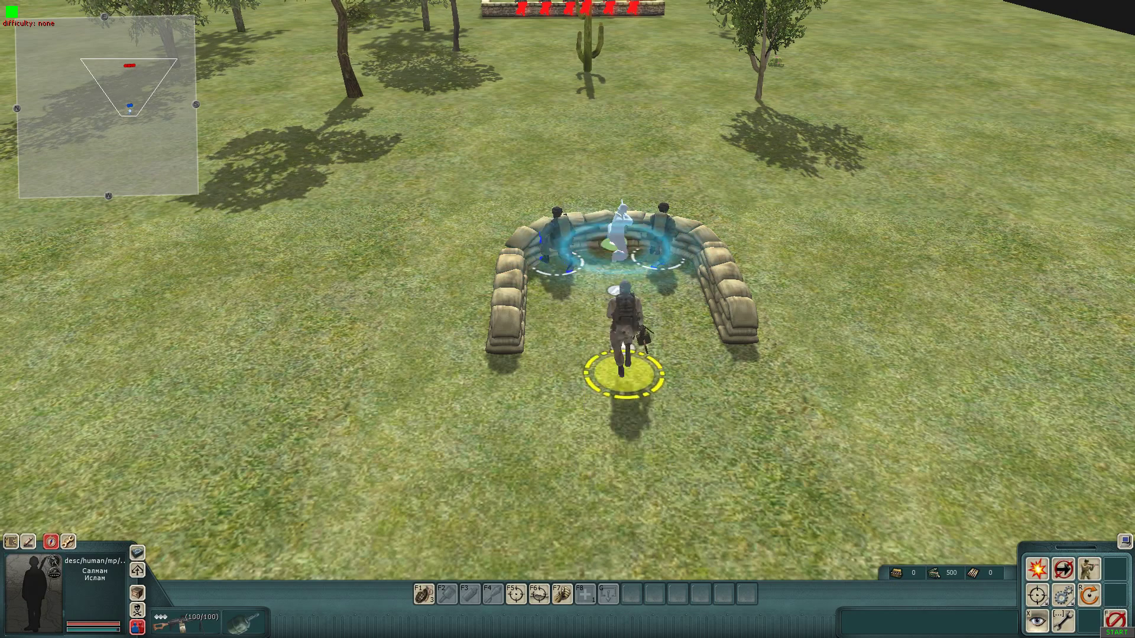
Select the three soldiers behind the sandbags and inspect their behaviour options.
left_click_drag(462, 161, 766, 385)
left_click(1064, 596)
left_click(1116, 569)
left_click(922, 438)
key("Up")
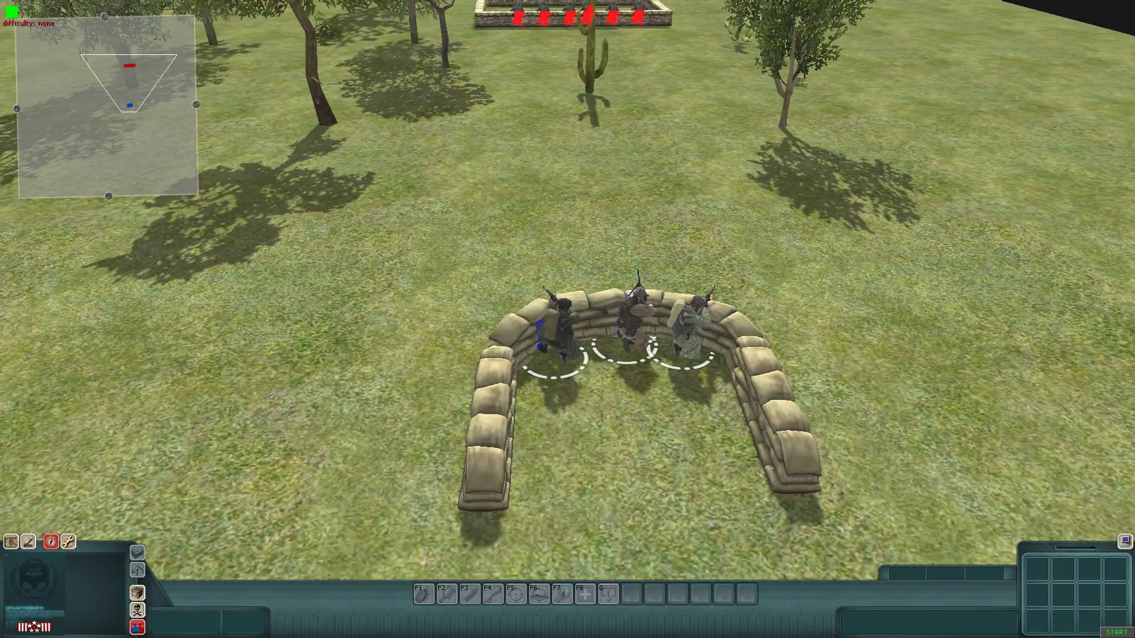
Return to mission editing and save the mission as us-isis in /map/youtube/.
key("ctrl+e")
scroll(508, 289, "down", 1)
left_click_drag(523, 247, 818, 432)
left_click(818, 432)
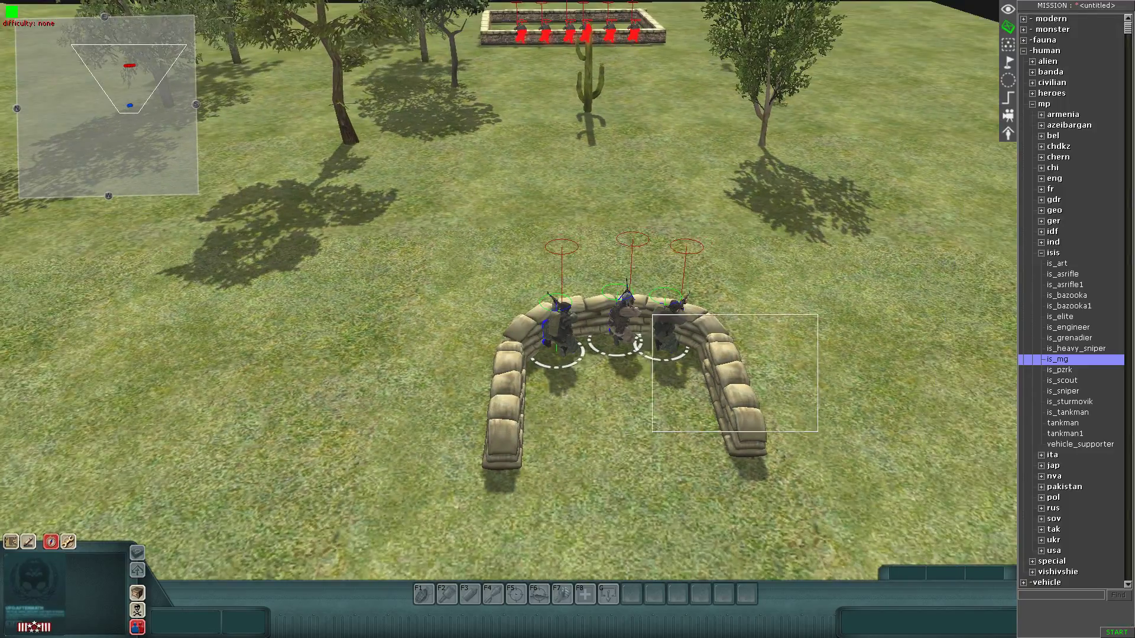
key("Escape")
key("Escape")
key("Escape")
key("Return")
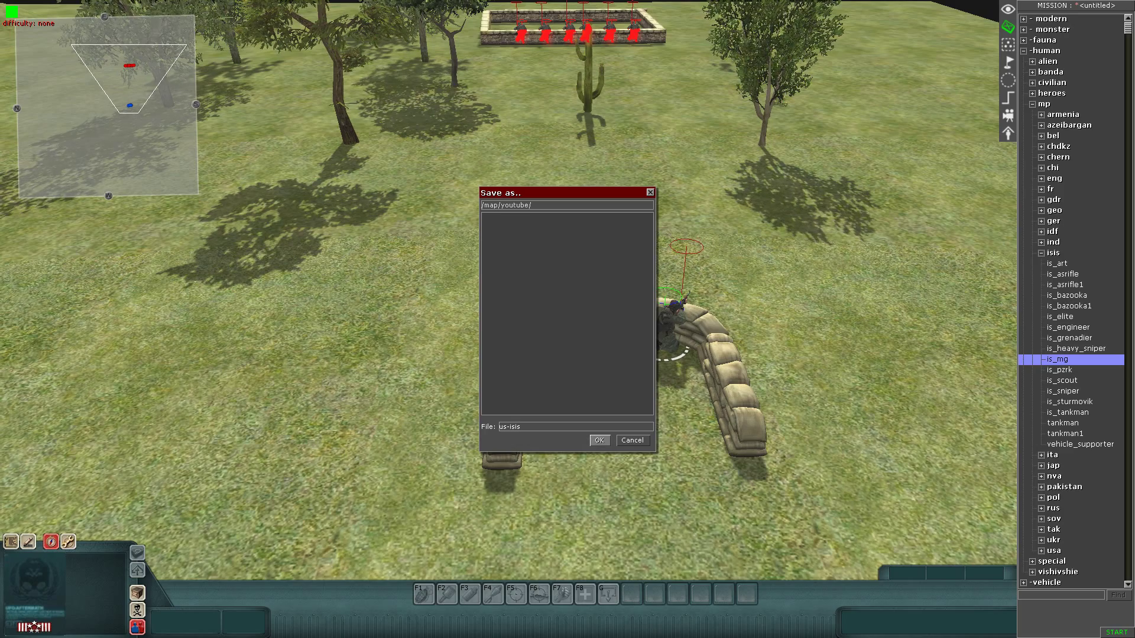
key("Return")
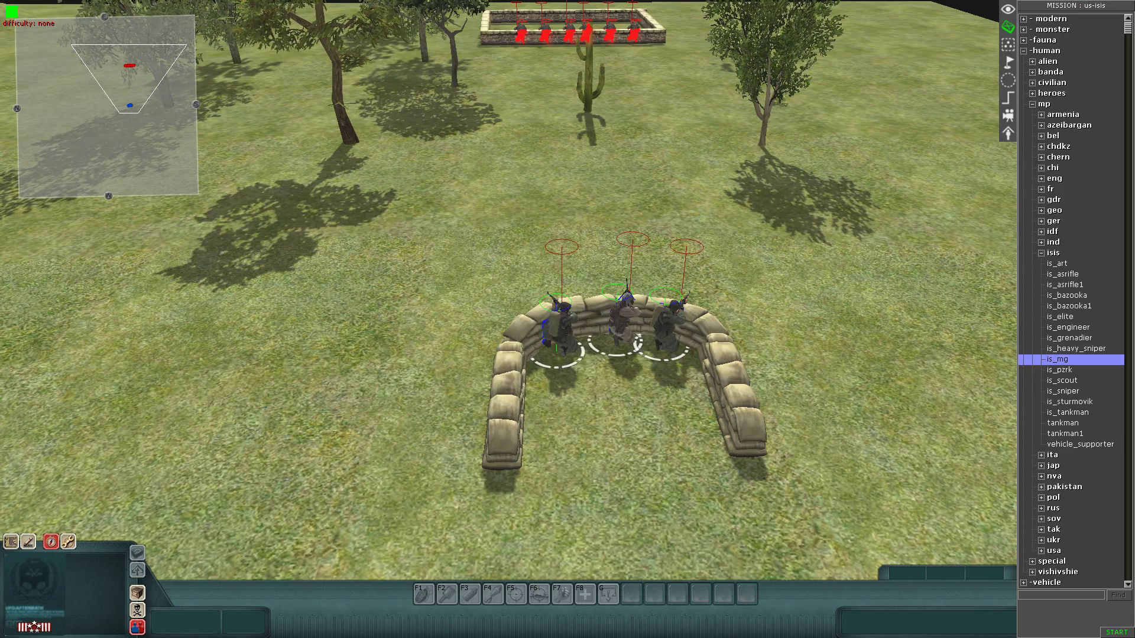
Start the us-isis mission from the game view and select the machine gunner behind the sandbags during the battle.
key("Escape")
key("Return")
key("F2")
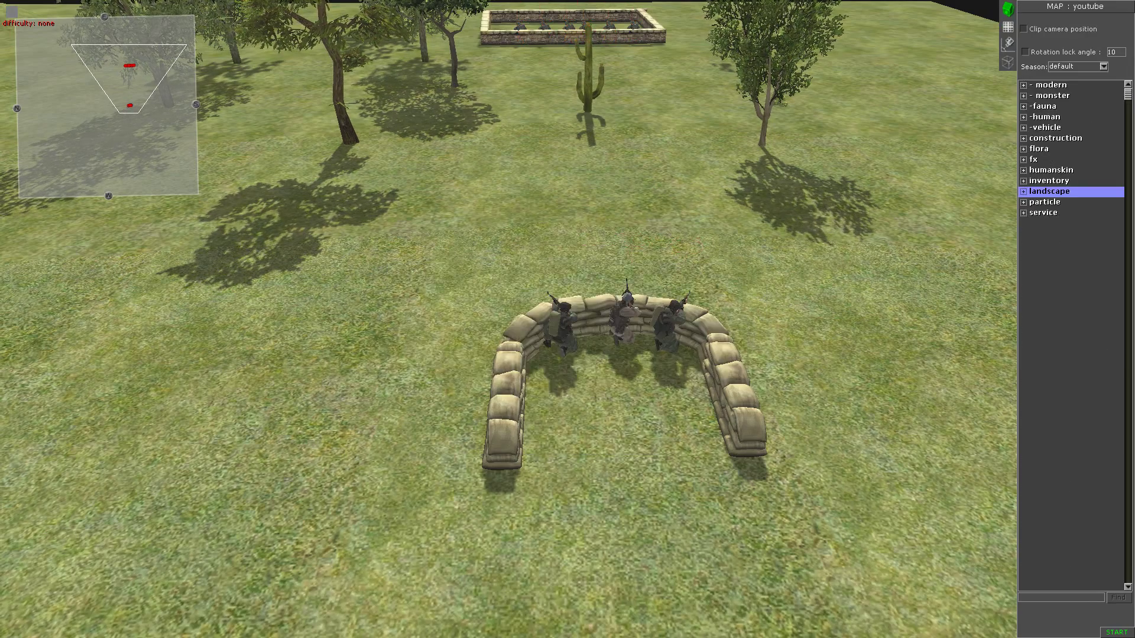
key("F1")
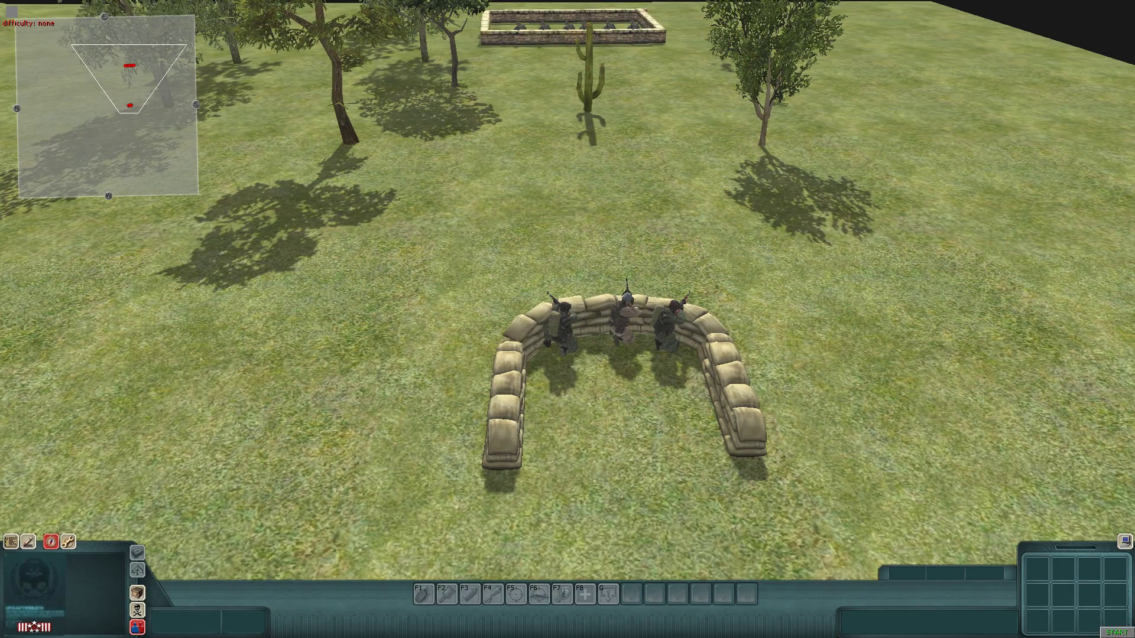
key("alt+e")
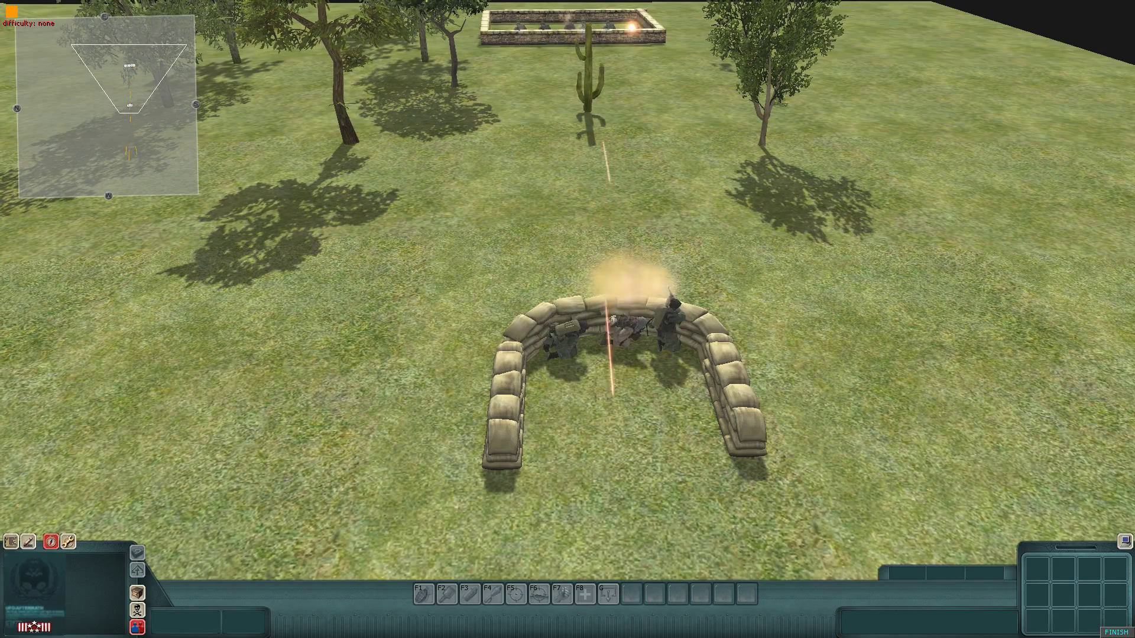
scroll(568, 319, "down", 1)
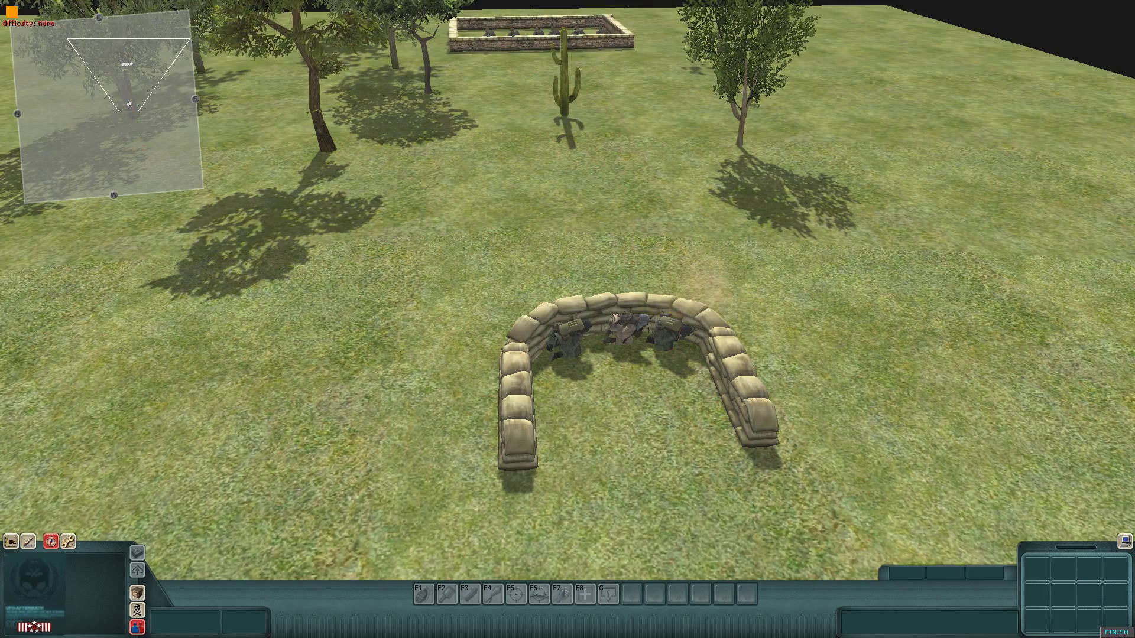
left_click(625, 330)
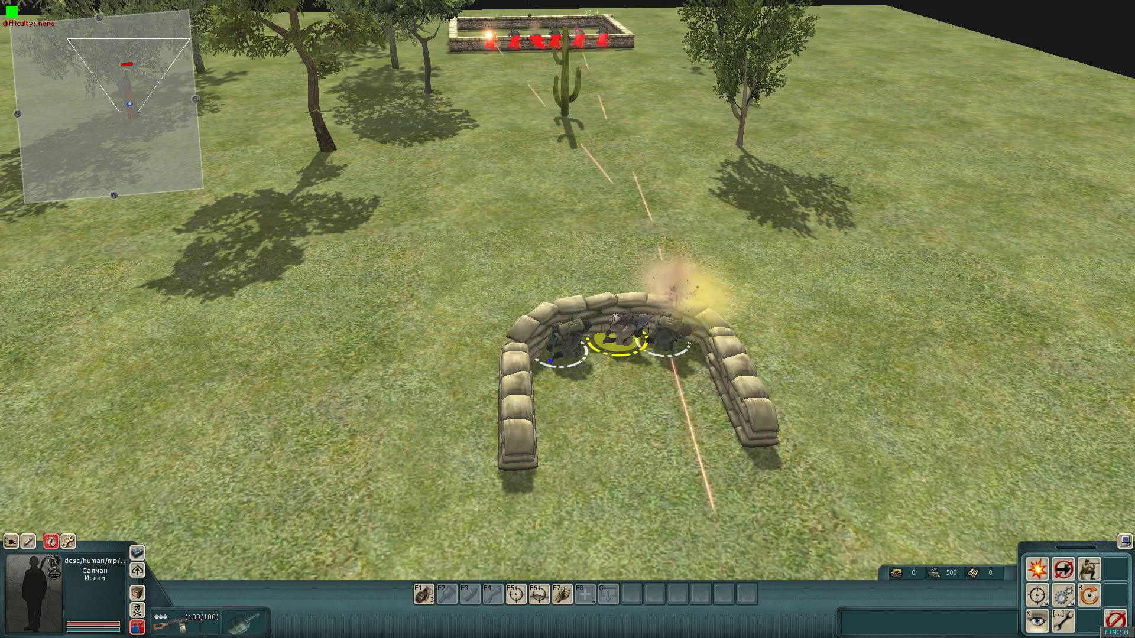
Take direct control of the machine gunner behind the sandbags and fire at the USA soldiers behind the wall.
key("ctrl")
left_click(536, 47)
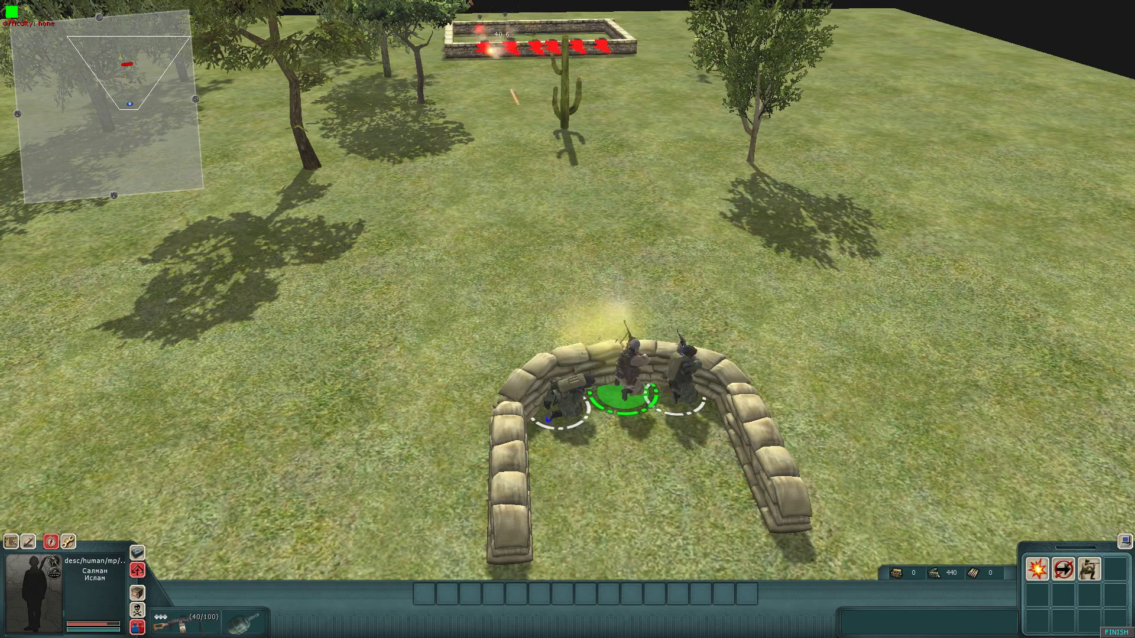
key("Down")
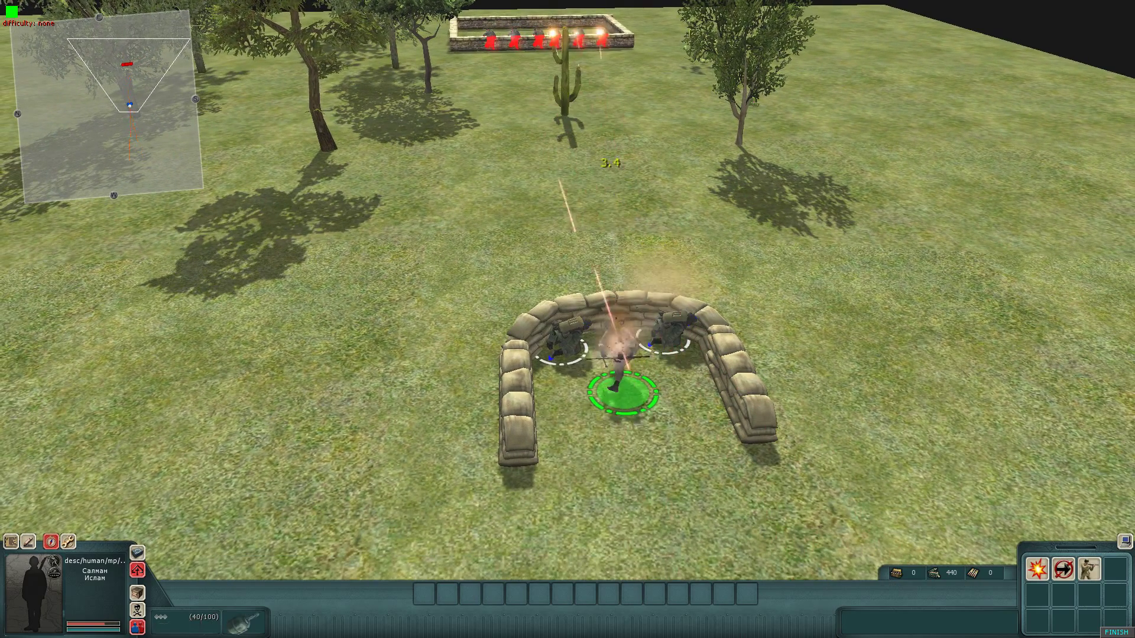
key("Down")
left_click_drag(598, 98, 573, 62)
key("Left")
right_click(562, 54)
Select a remaining isis rifleman behind the sandbags and control him directly to fire at the walled position.
left_click(665, 266)
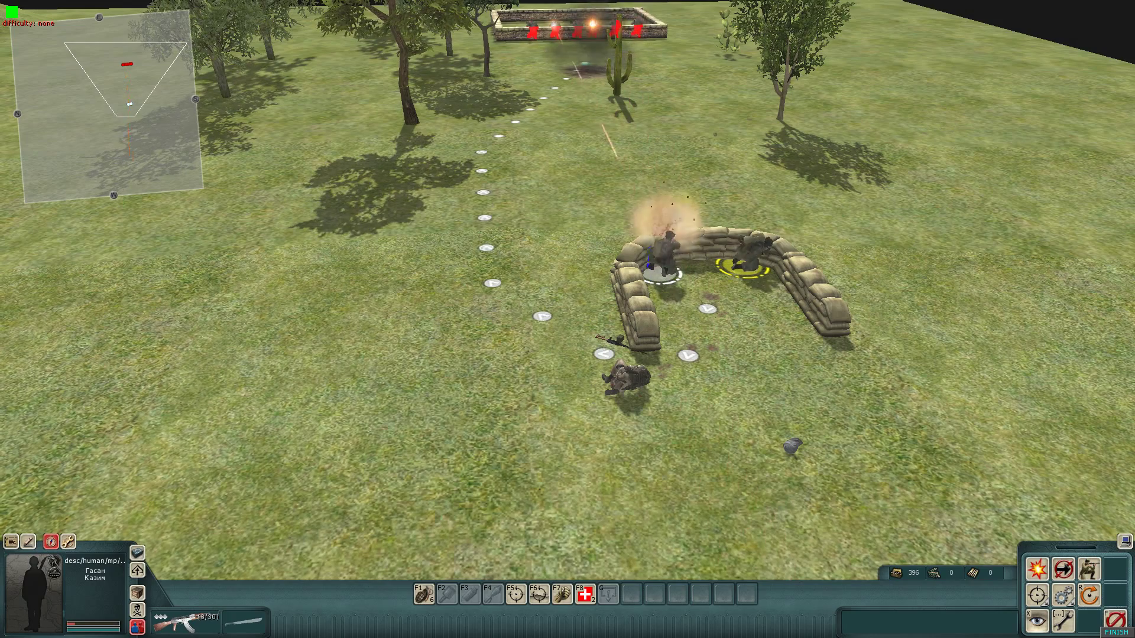
left_click(663, 267)
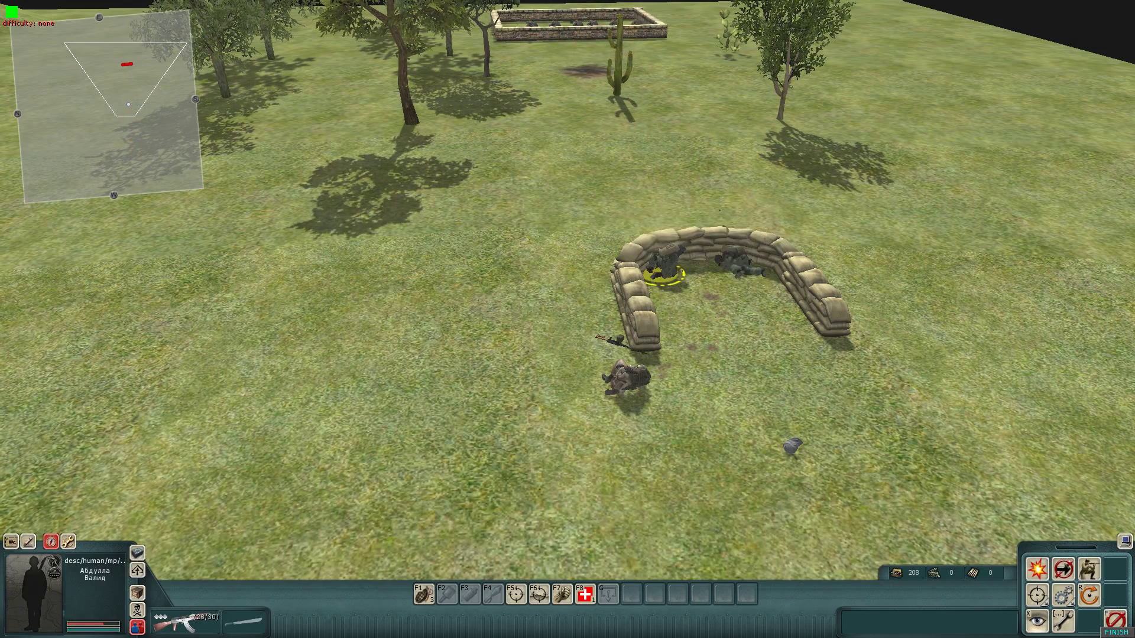
key("Up")
key("Down")
key("ctrl")
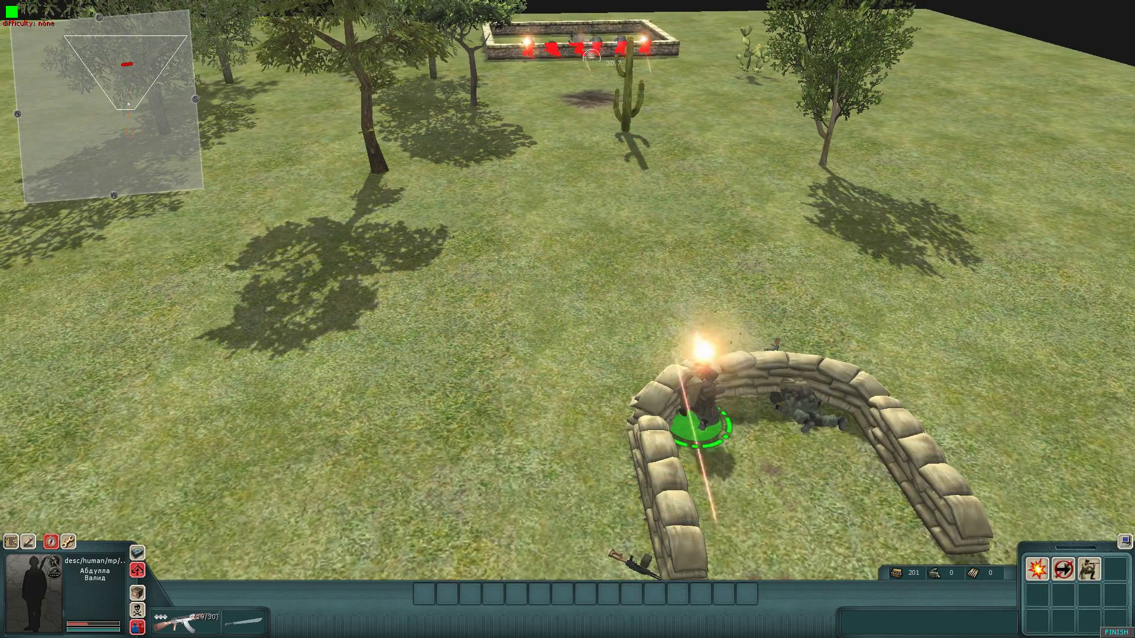
key("Down")
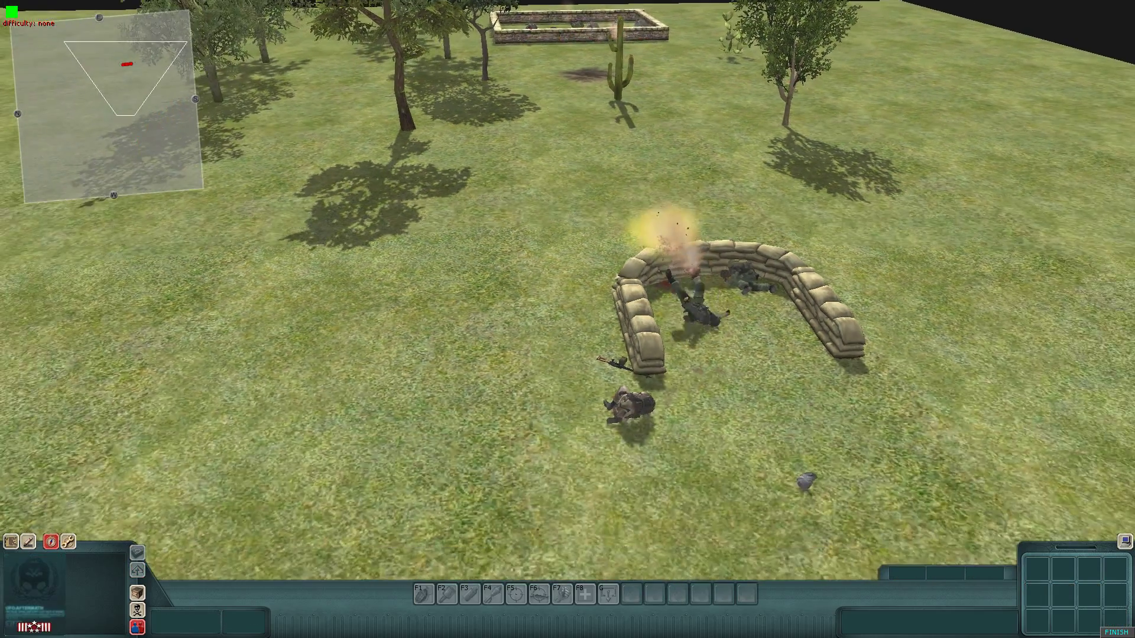
Switch control to player 1 and send USA soldiers over the wall toward the sandbags, then clear the selection.
key("Up")
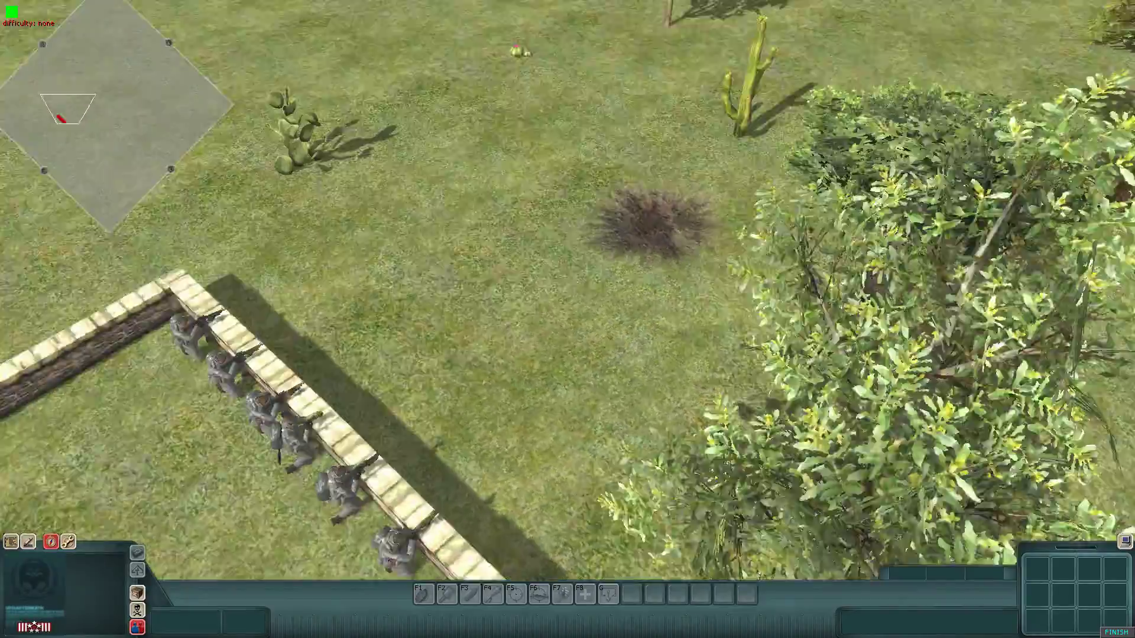
middle_click_drag(568, 319, 700, 248)
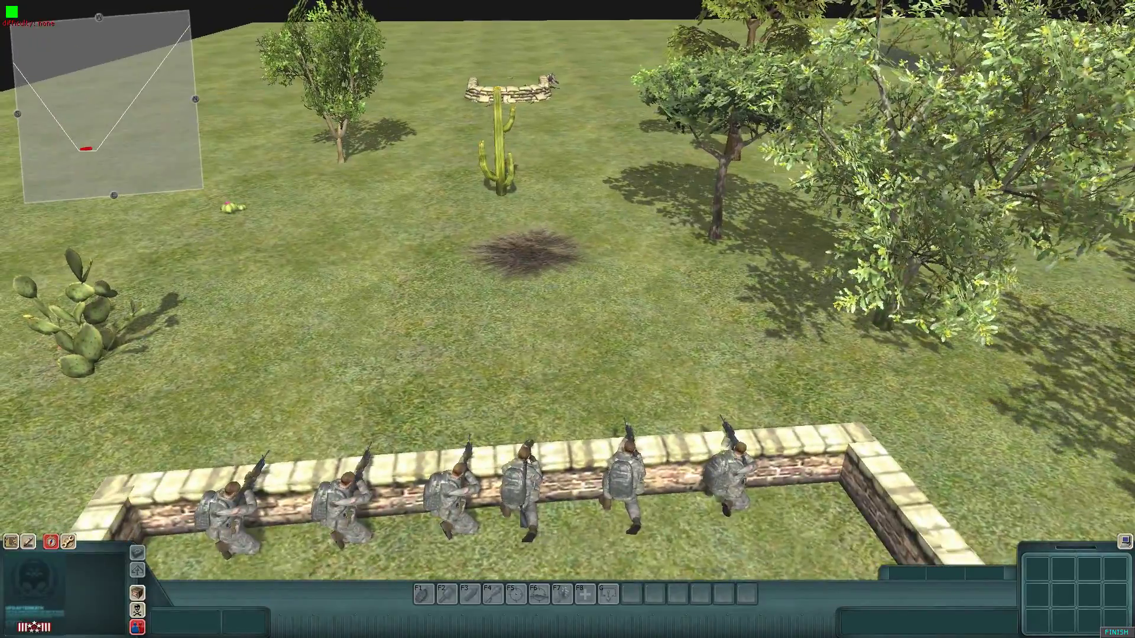
key("Down")
key("alt+1")
left_click_drag(708, 384, 523, 281)
right_click(540, 204)
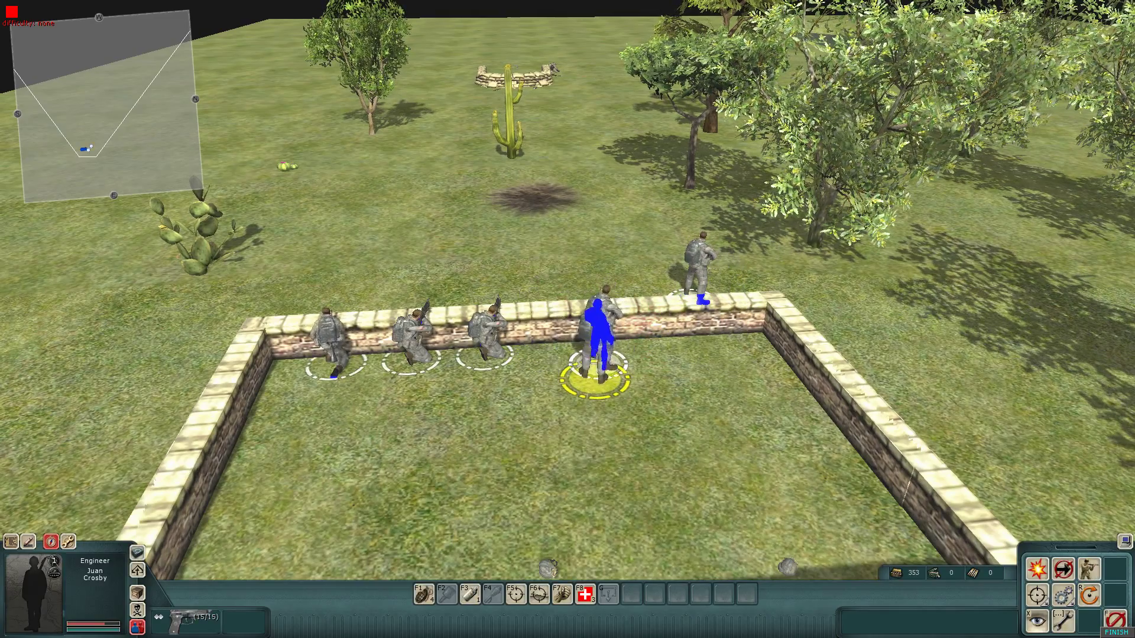
left_click(639, 378)
left_click(612, 348)
left_click(586, 266)
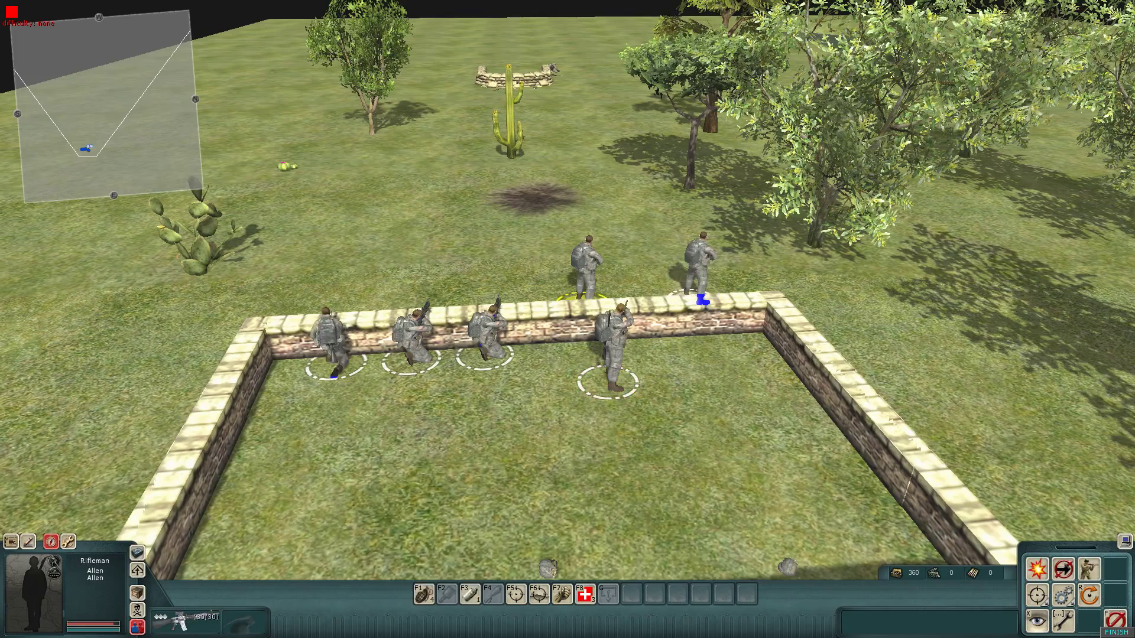
key("Escape")
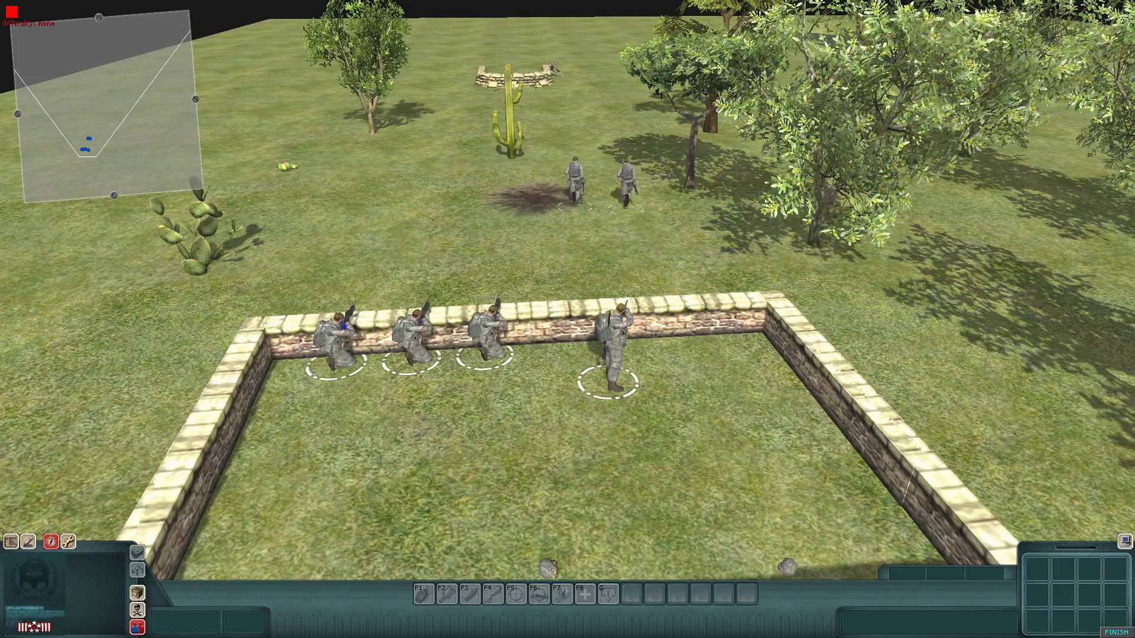
Return the engineer to cover beside the three soldiers at the wall and inspect both the wall and sandbag positions.
scroll(568, 319, "down", 3)
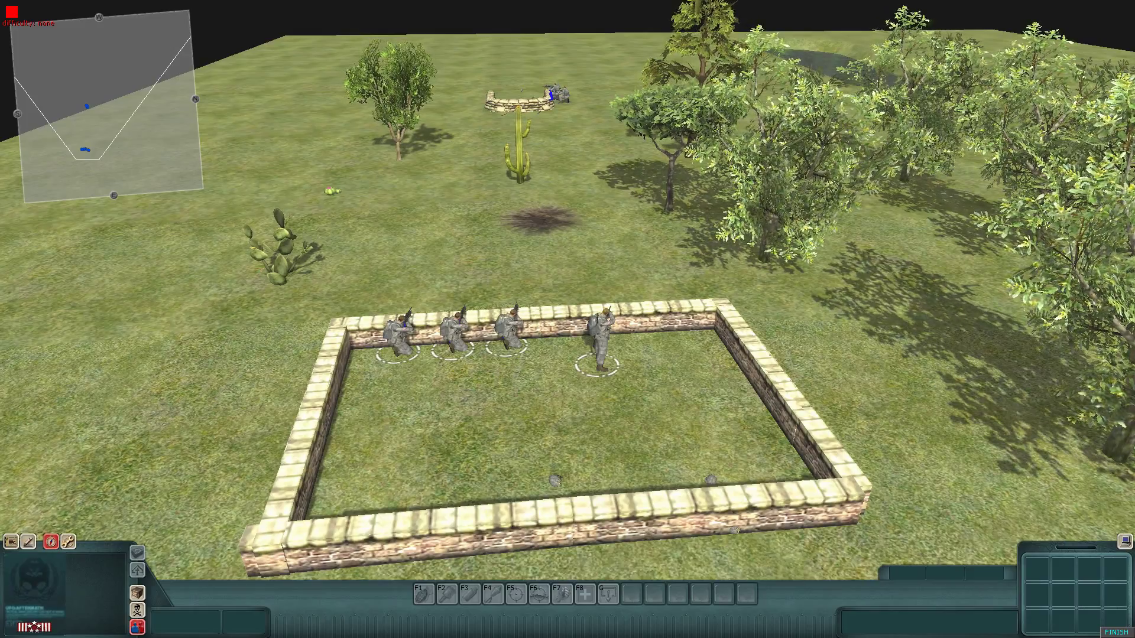
key("Up")
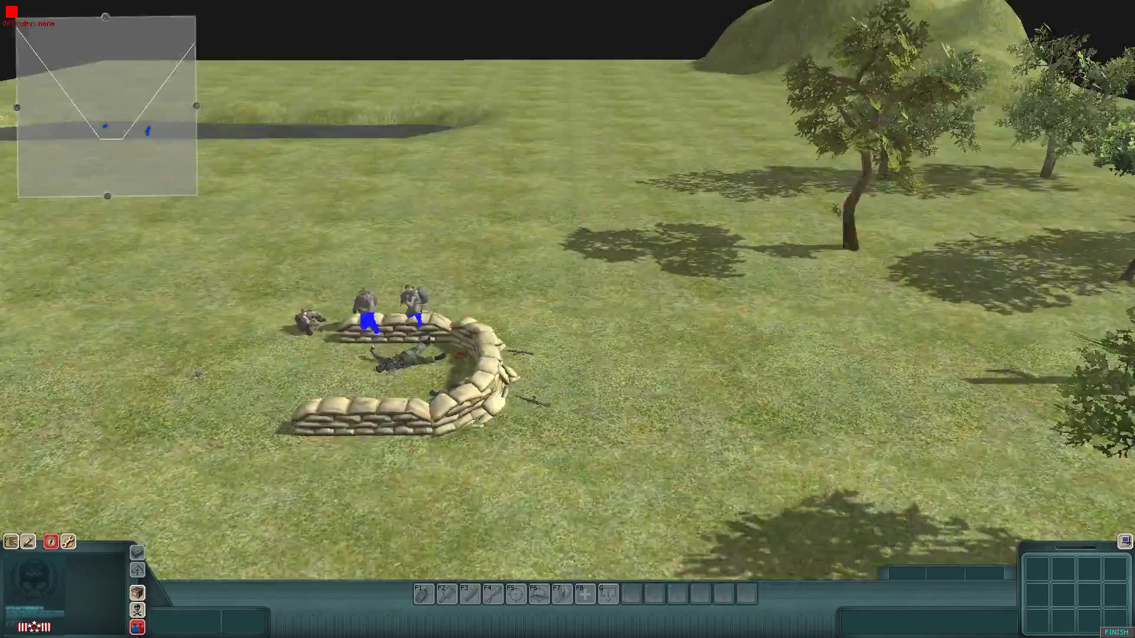
middle_click_drag(567, 319, 727, 378)
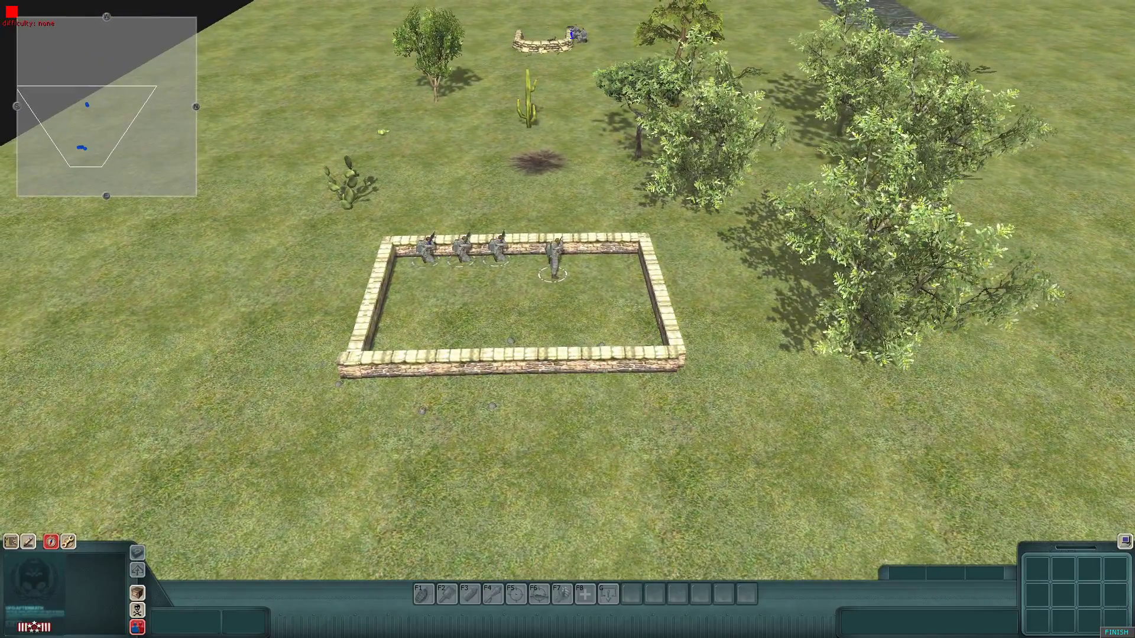
left_click(554, 259)
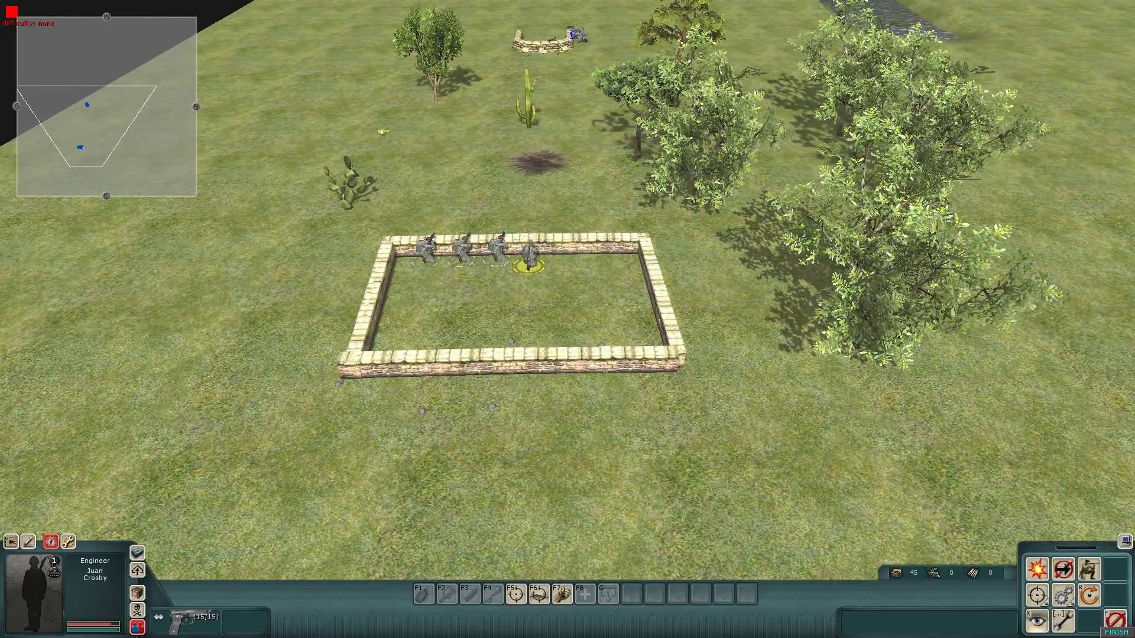
scroll(520, 331, "up", 2)
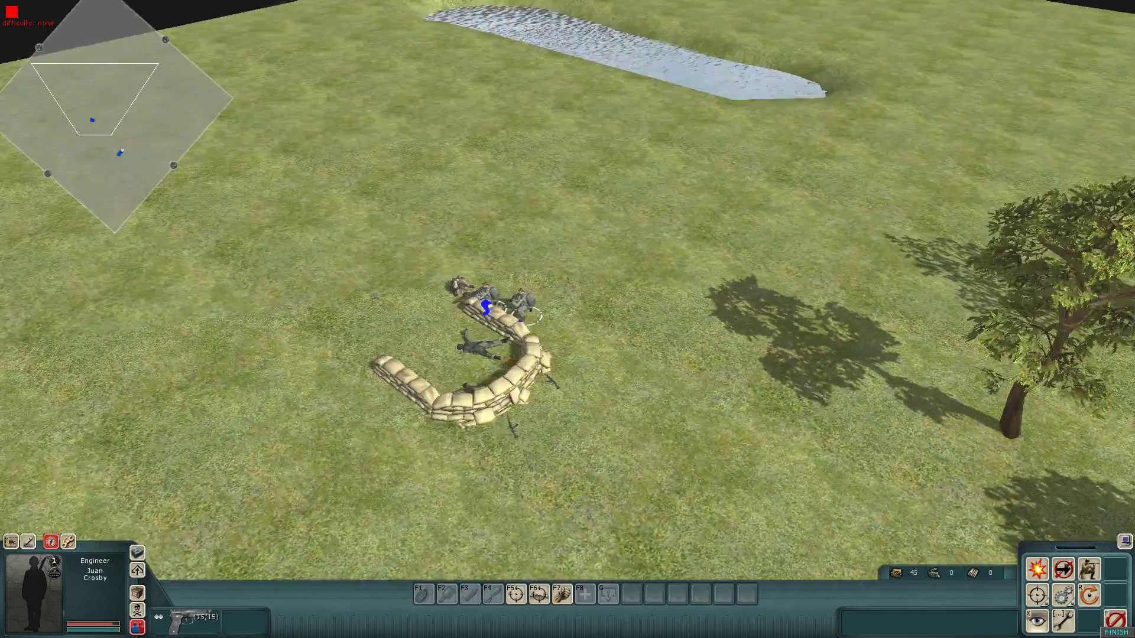
middle_click_drag(567, 320, 650, 313)
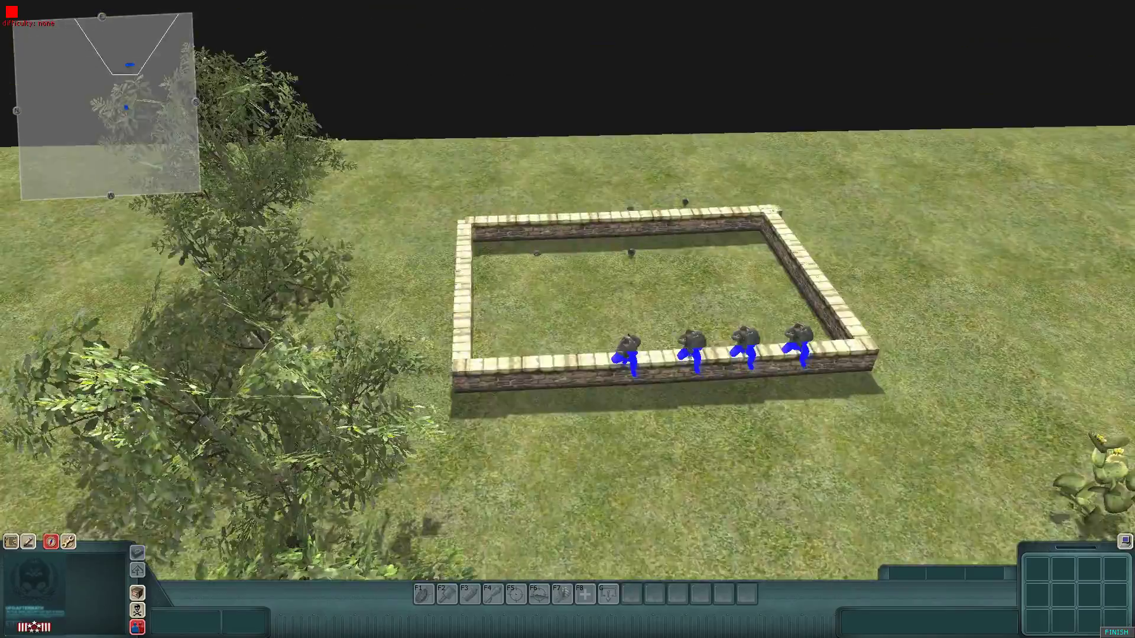
middle_click_drag(567, 319, 969, 349)
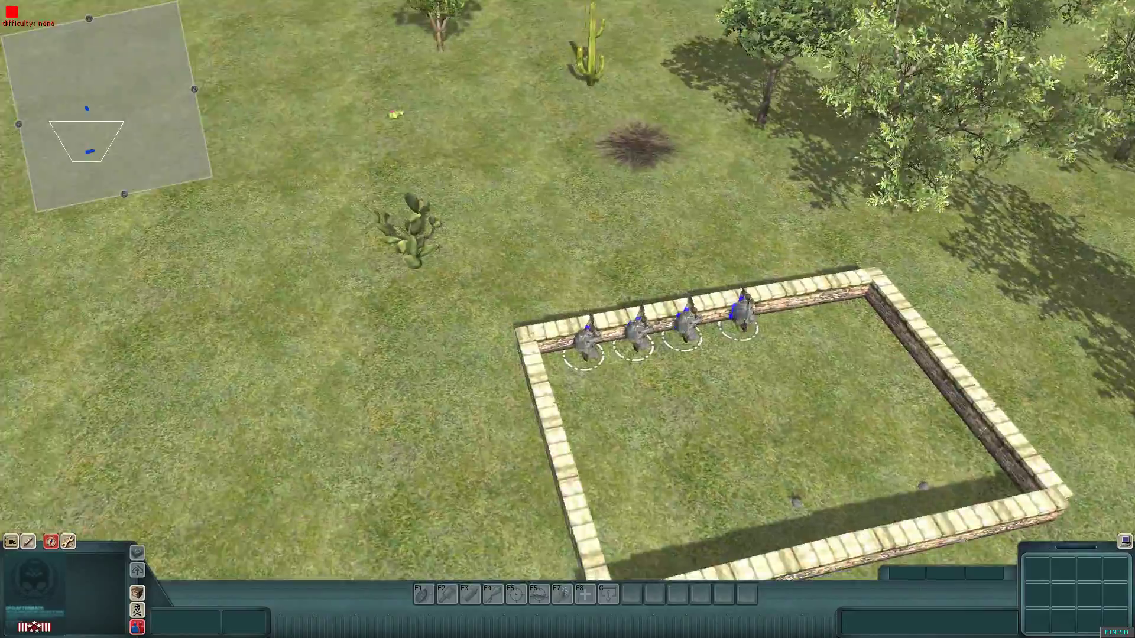
middle_click_drag(568, 320, 549, 278)
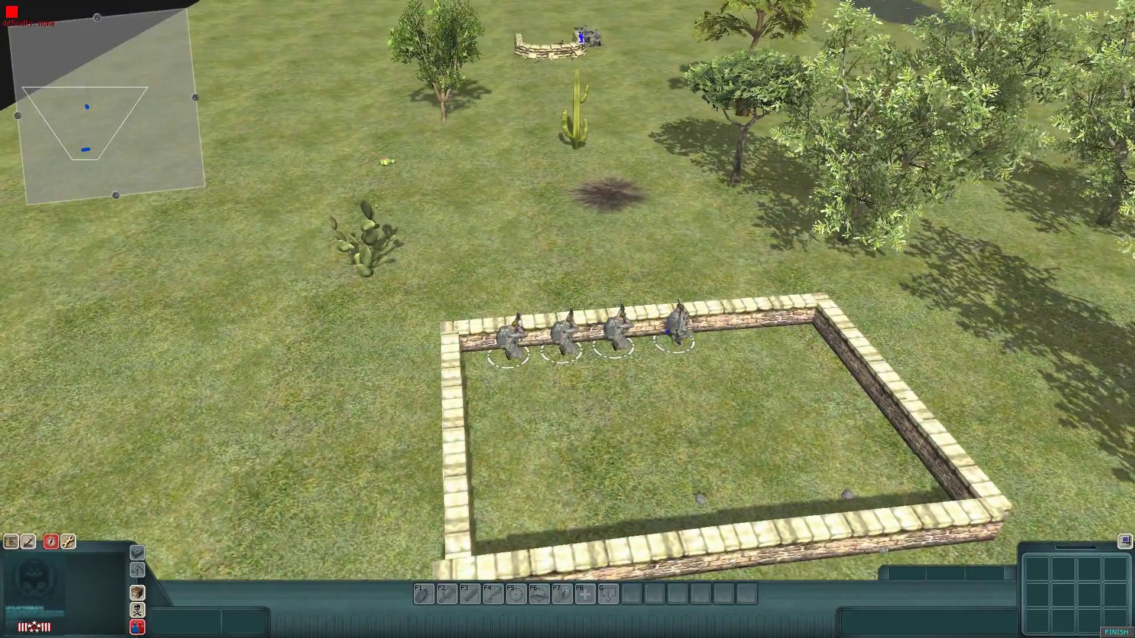
key("Up")
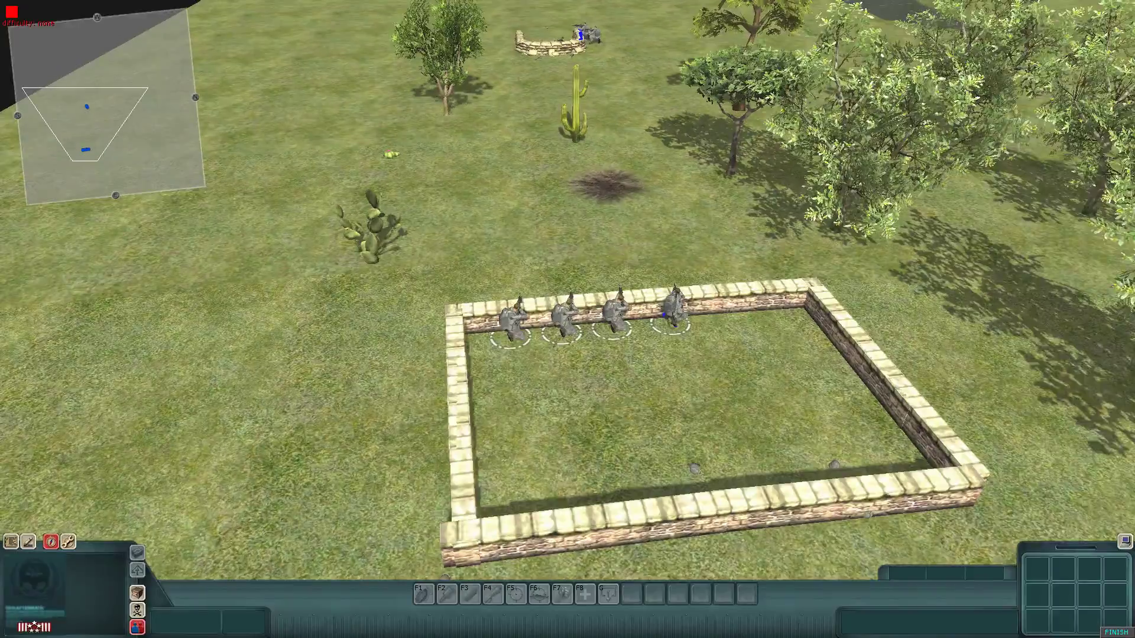
Compare the game view, map editing and mission editing modes, ending in the game view.
key("F3")
key("F2")
key("F1")
key("F2")
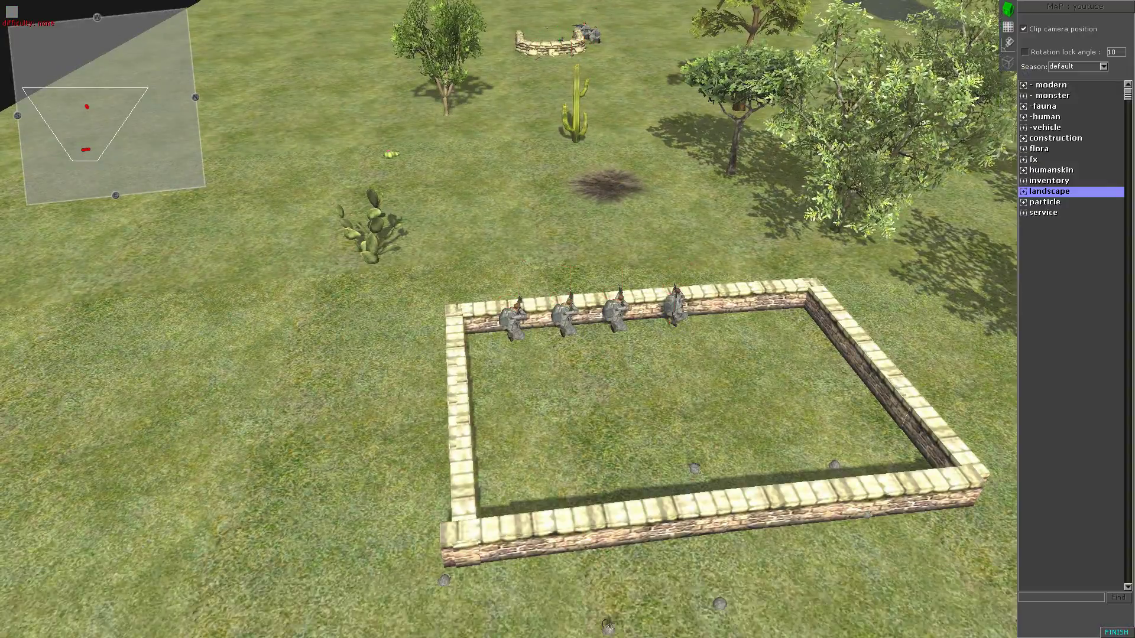
key("Up")
key("Down")
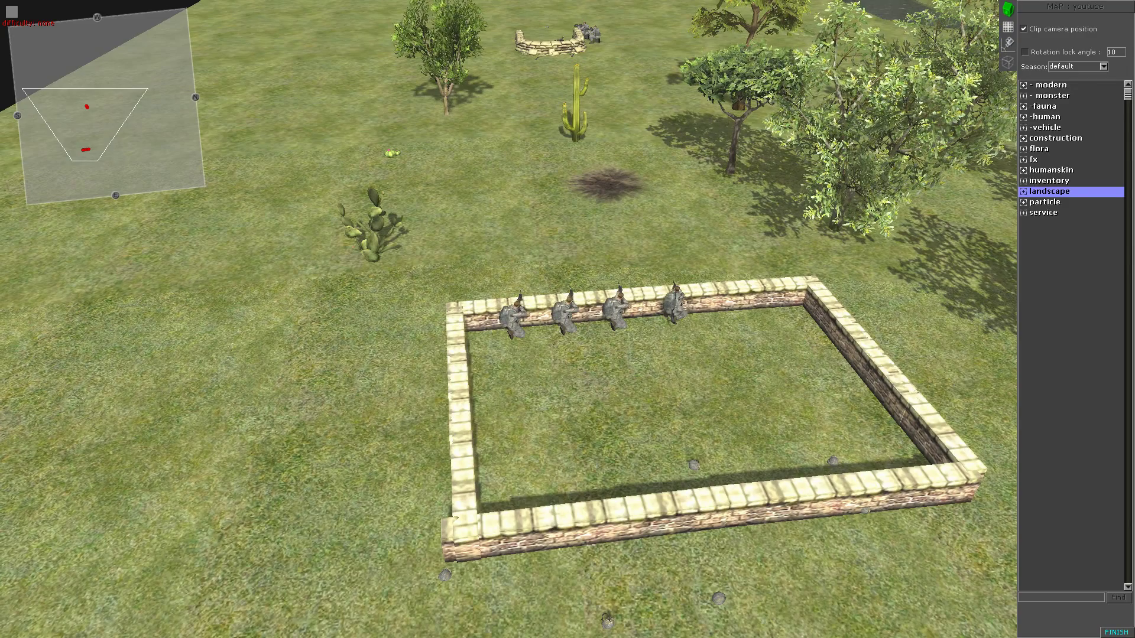
key("F3")
key("F2")
key("F1")
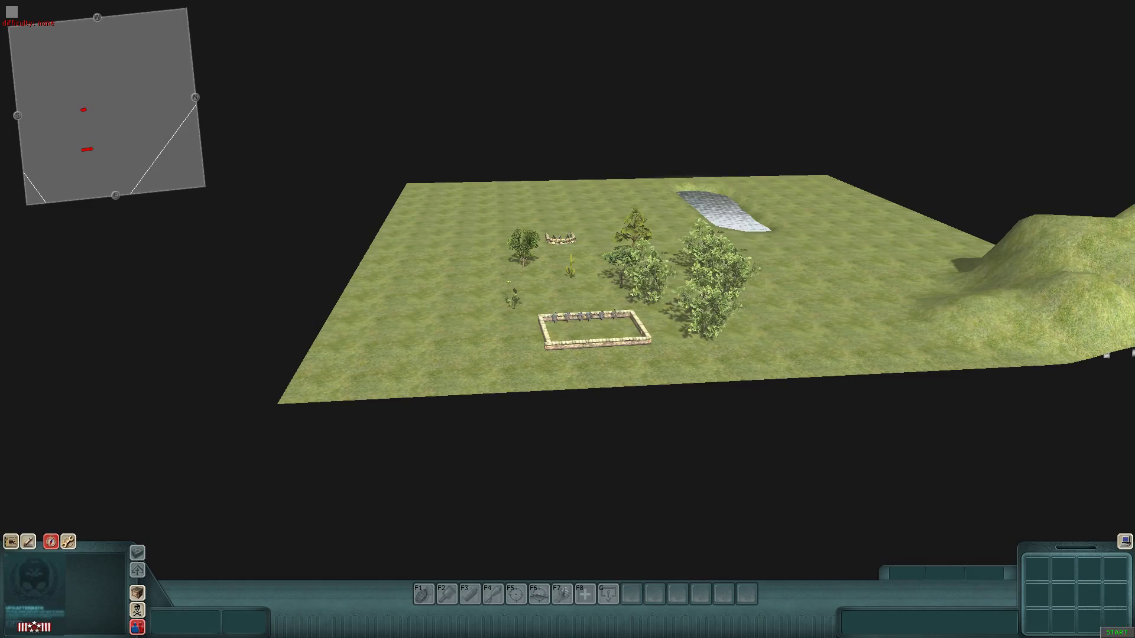
In mission editing, delete three of the six USA soldiers and spread the remaining three along the wall.
scroll(568, 320, "up", 10)
key("F3")
middle_click_drag(568, 319, 561, 342)
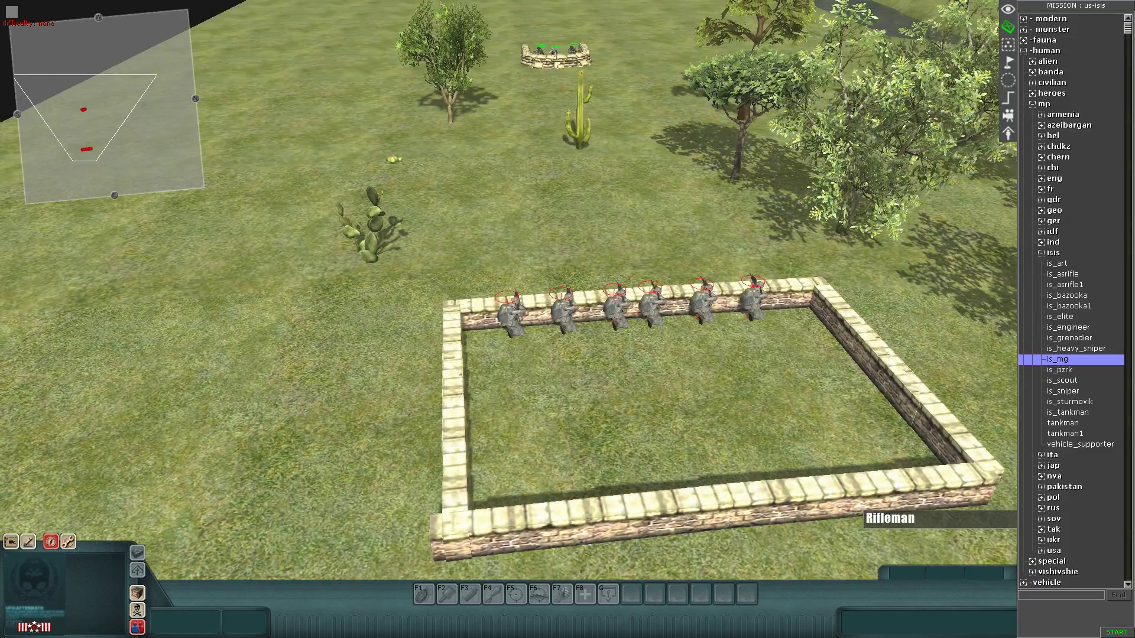
left_click_drag(633, 373, 502, 326)
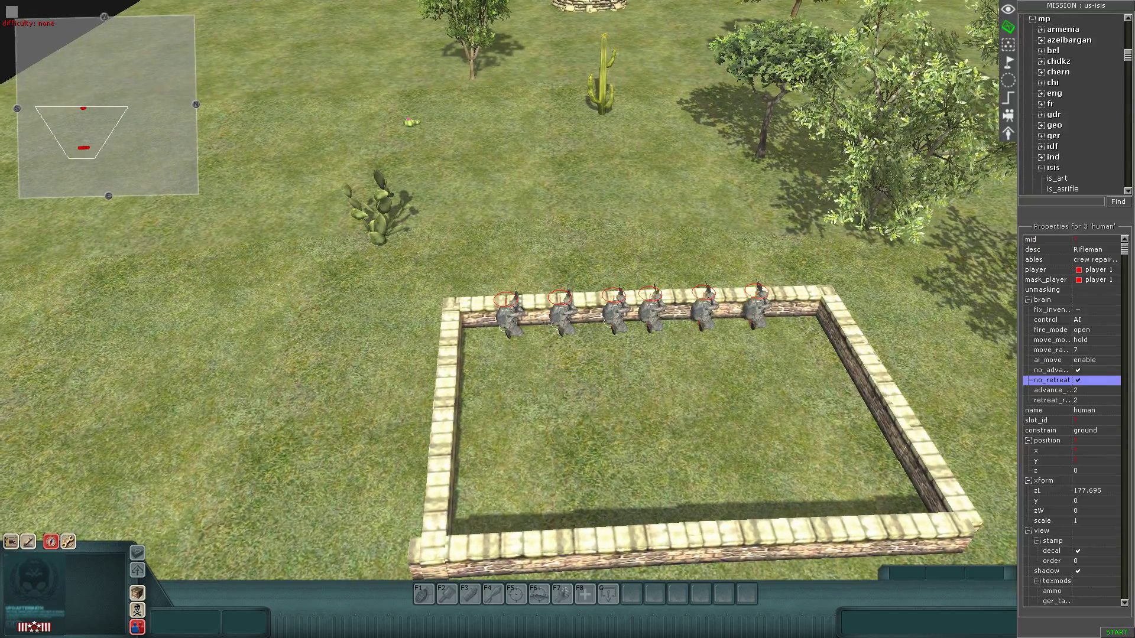
key("Delete")
left_click(650, 317)
left_click_drag(650, 317, 561, 317)
left_click(697, 320)
left_click_drag(696, 320, 681, 325)
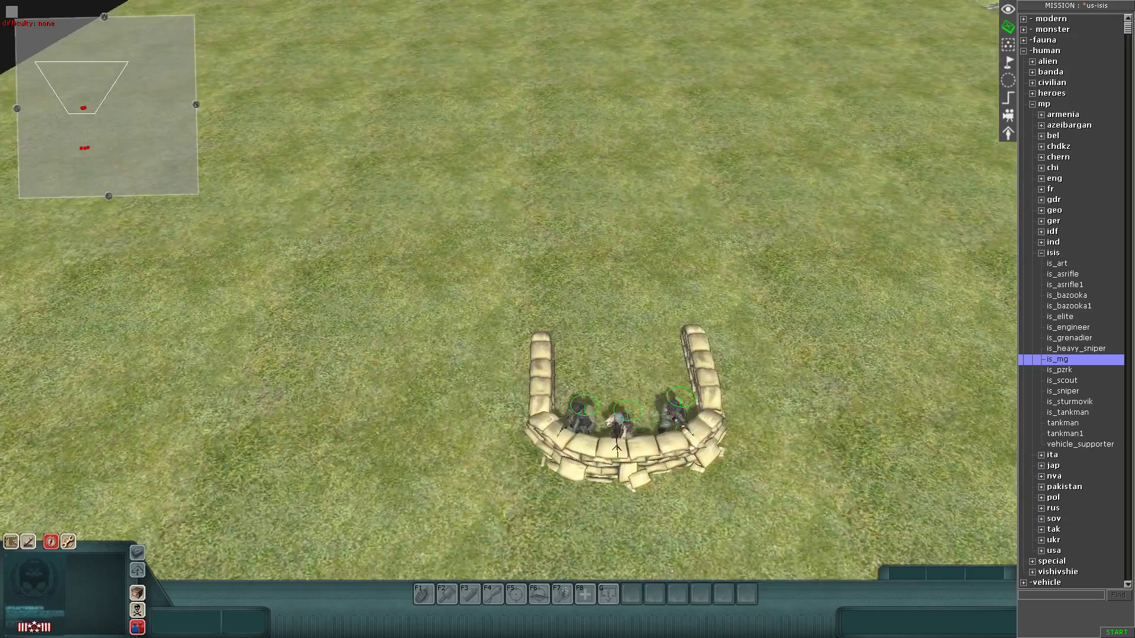
Expand the car category of the modern vehicles in the mission's entity list.
middle_click_drag(449, 284, 833, 225)
left_click(1032, 104)
double_click(1044, 51)
double_click(1045, 62)
double_click(1059, 82)
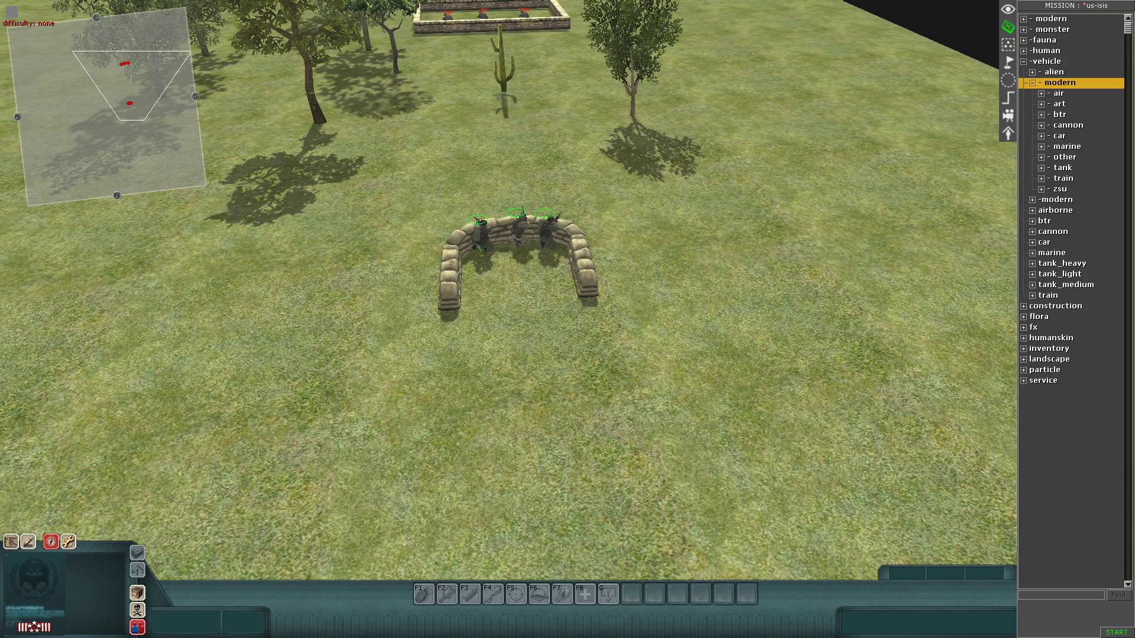
key("Down")
key("Down")
key("Down")
key("Down")
key("Down")
key("Right")
key("Down")
key("Down")
key("Down")
key("Right")
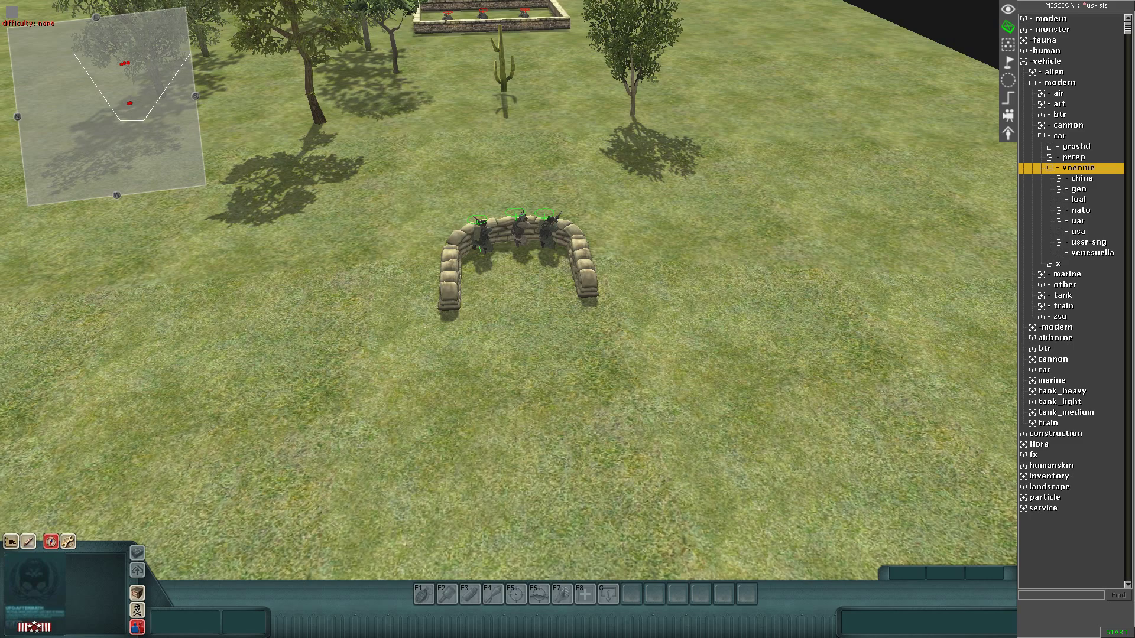
key("Down")
key("Down")
key("Down")
key("Up")
key("Up")
key("Up")
key("Left")
key("Up")
key("Right")
key("Left")
Expand the light vehicles within the grashd car category.
key("Up")
key("Right")
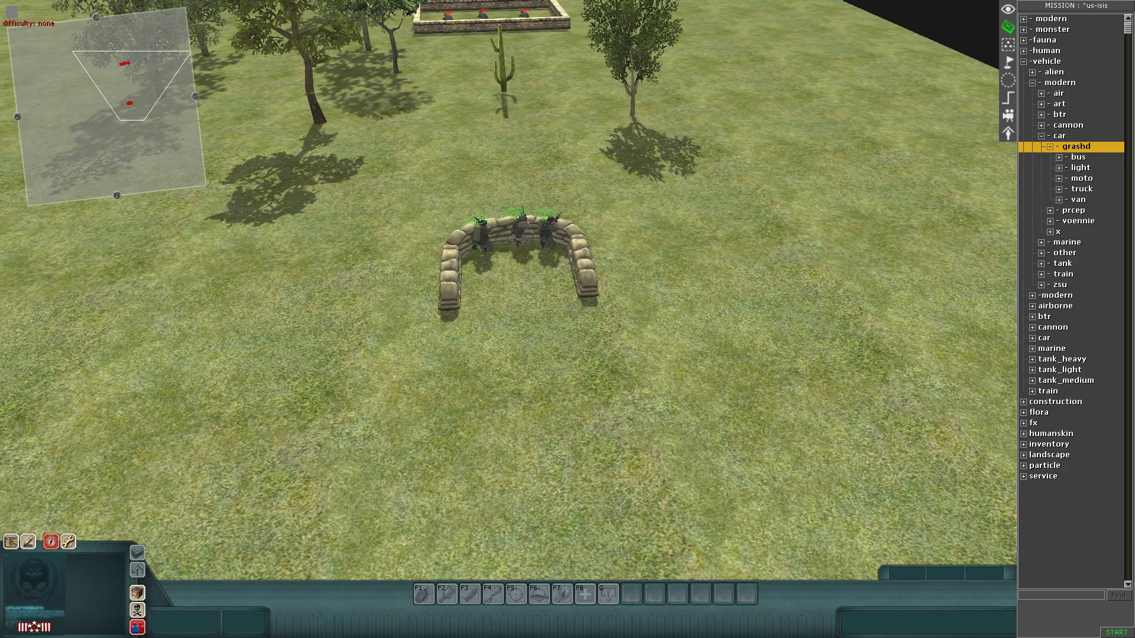
key("Down")
key("Down")
key("Right")
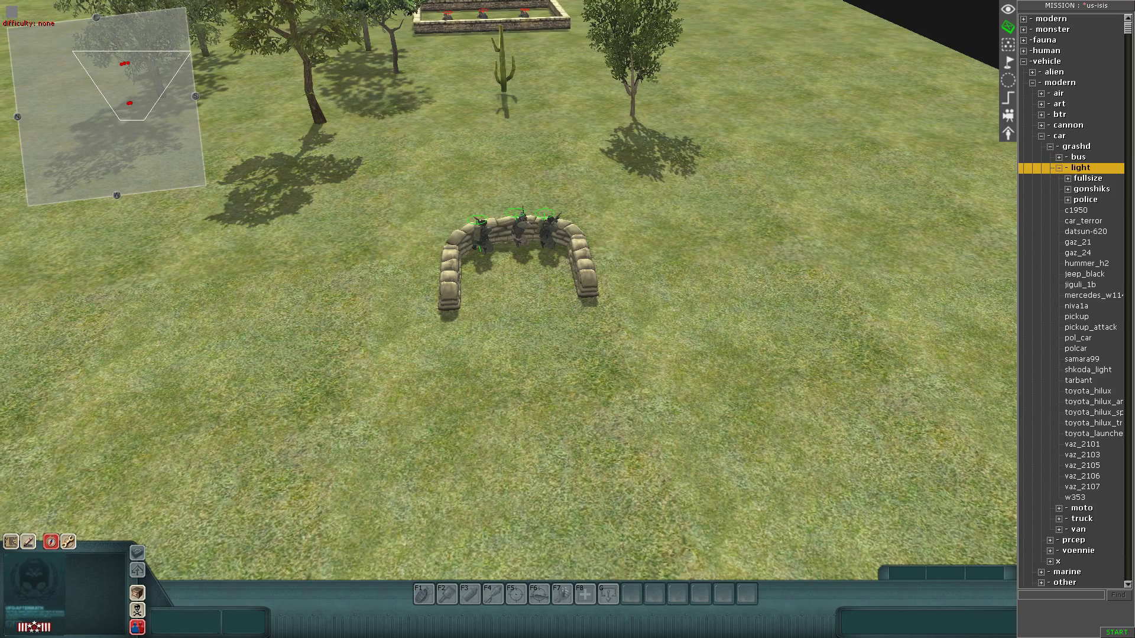
Place a datsun-620 pickup with a mounted machine gun beside the isis sandbags, facing the wall.
key("Down")
key("Down")
key("Down")
key("Down")
key("Down")
key("Down")
scroll(768, 331, "up", 2)
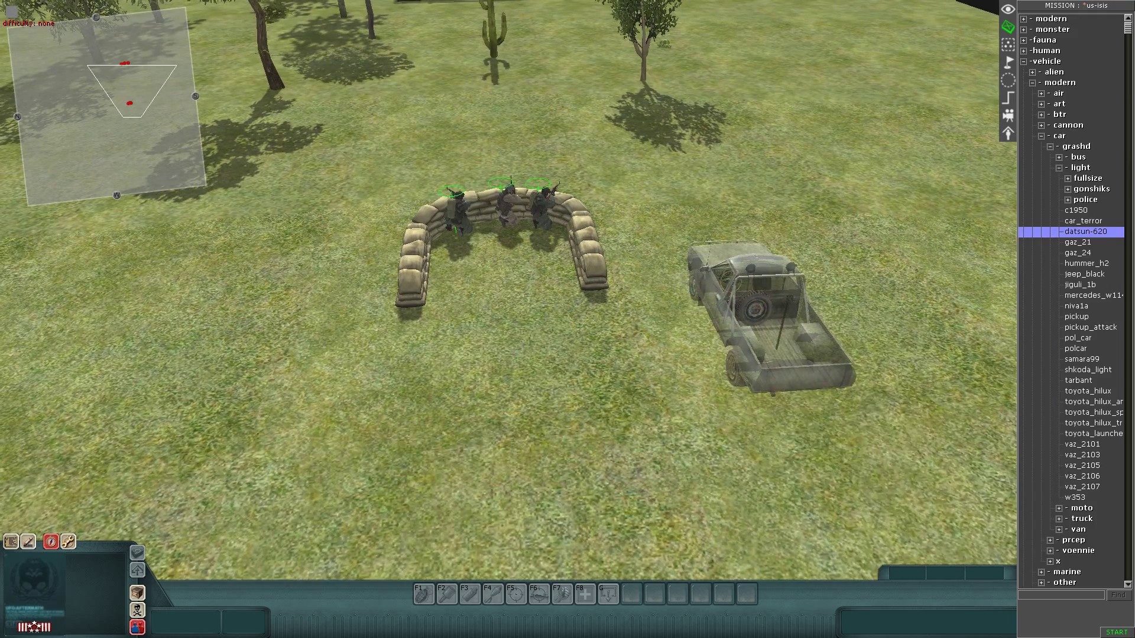
scroll(881, 170, "up", 1)
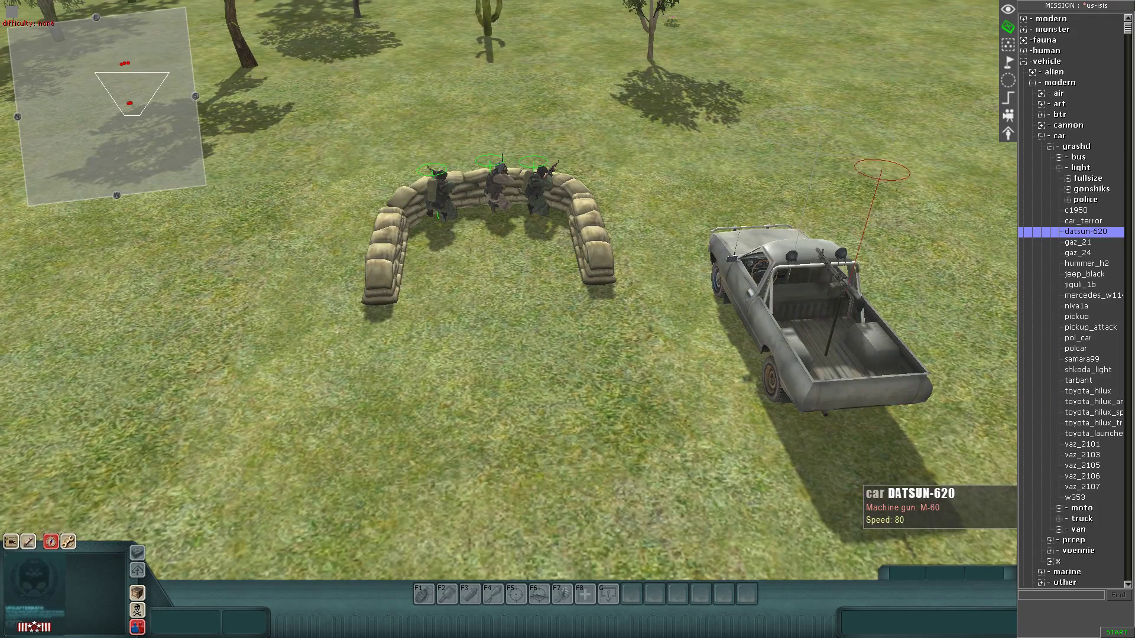
Copy one isis soldier from behind the sandbags and paste two duplicates next to the pickup.
scroll(881, 171, "down", 1)
left_click(532, 218)
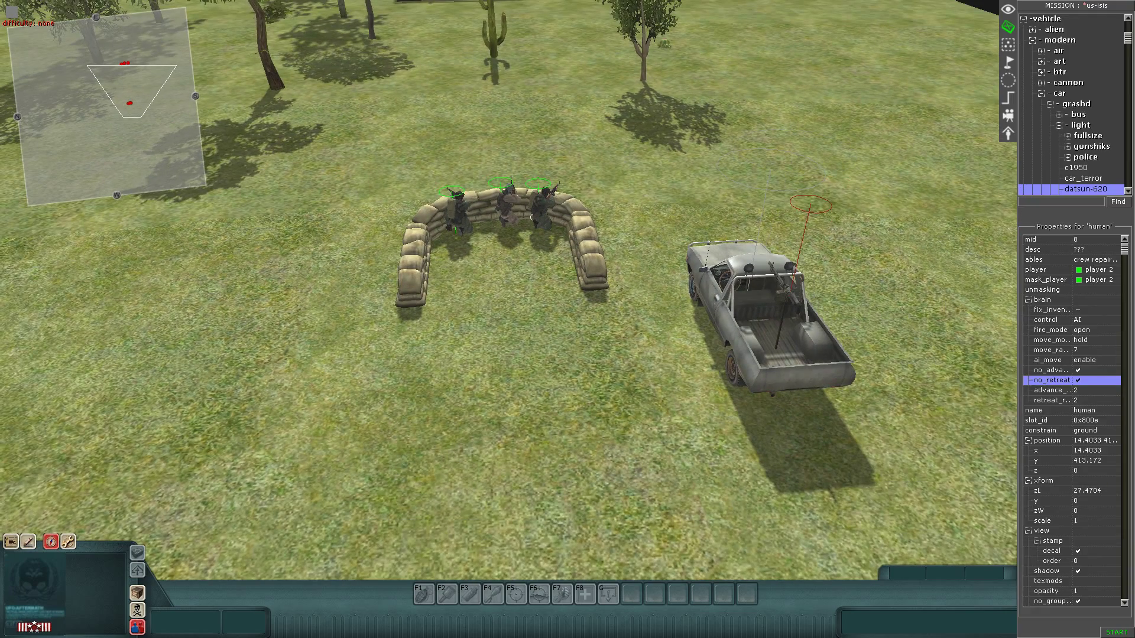
key("ctrl+v")
key("ctrl+v")
left_click(709, 444)
scroll(709, 444, "down", 1)
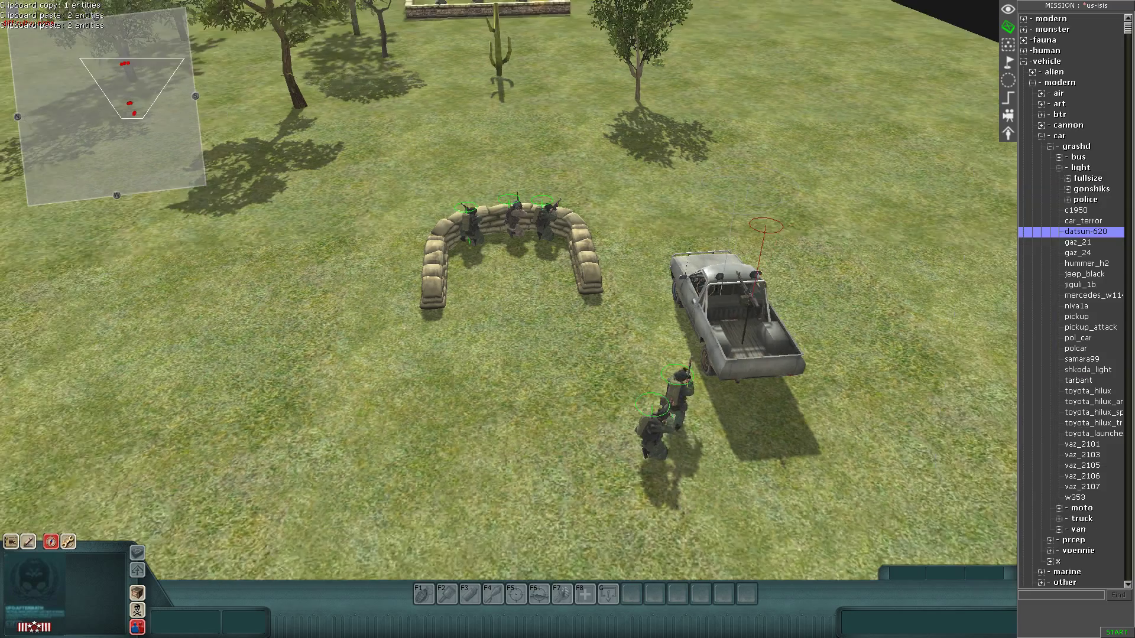
Assign the datsun-620 pickup to player 2 and choose a movement mode for its AI.
left_click(737, 328)
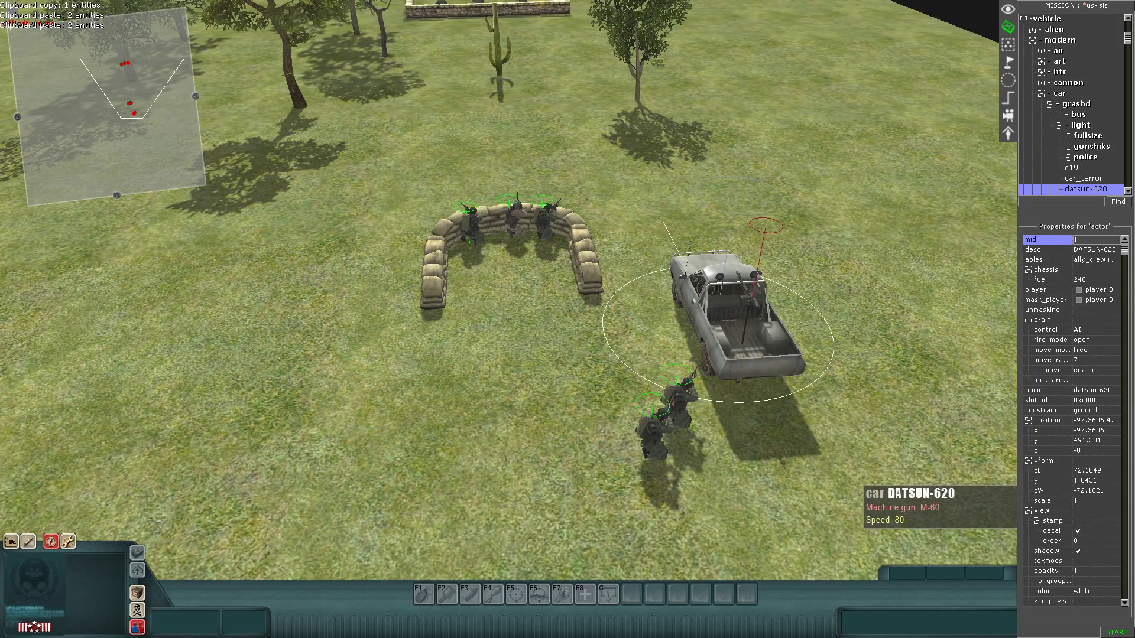
left_click(1098, 291)
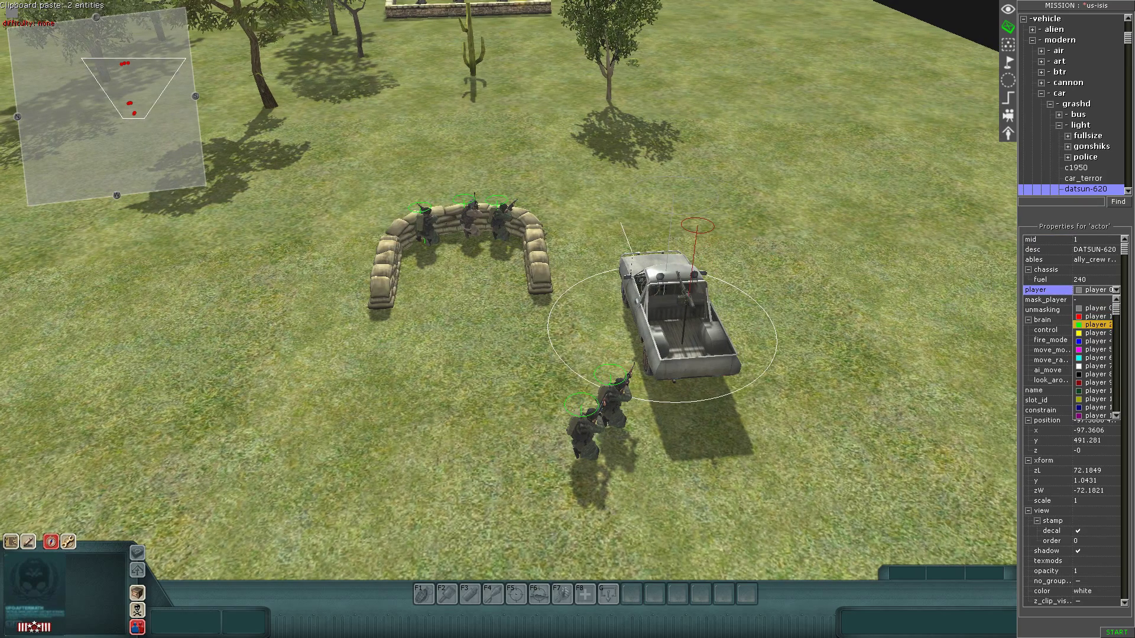
left_click(1092, 325)
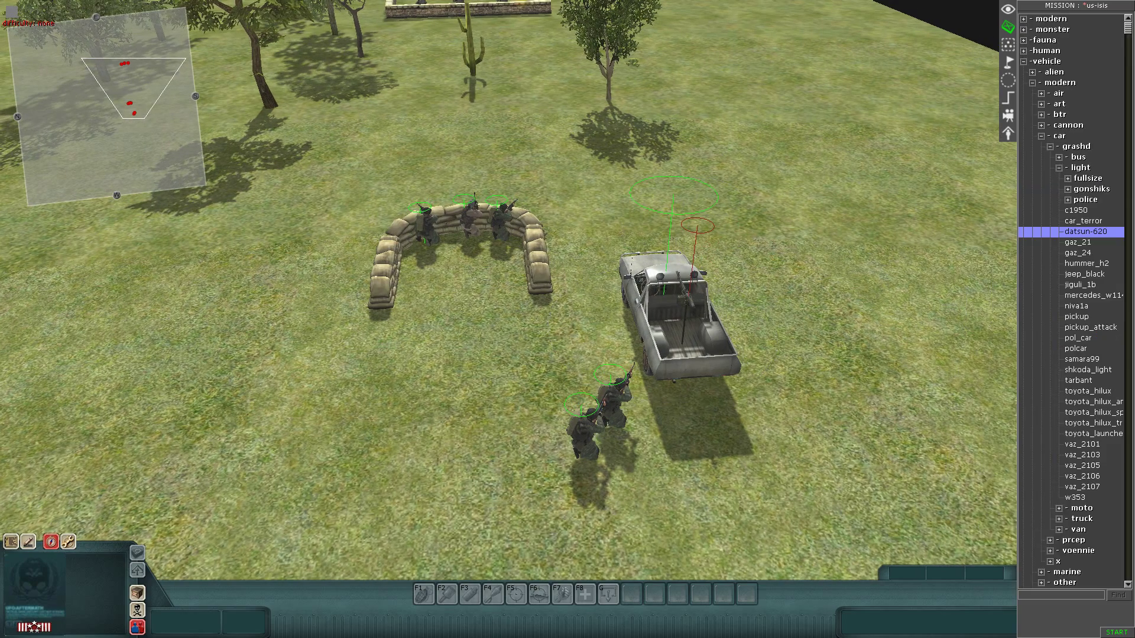
left_click(683, 322)
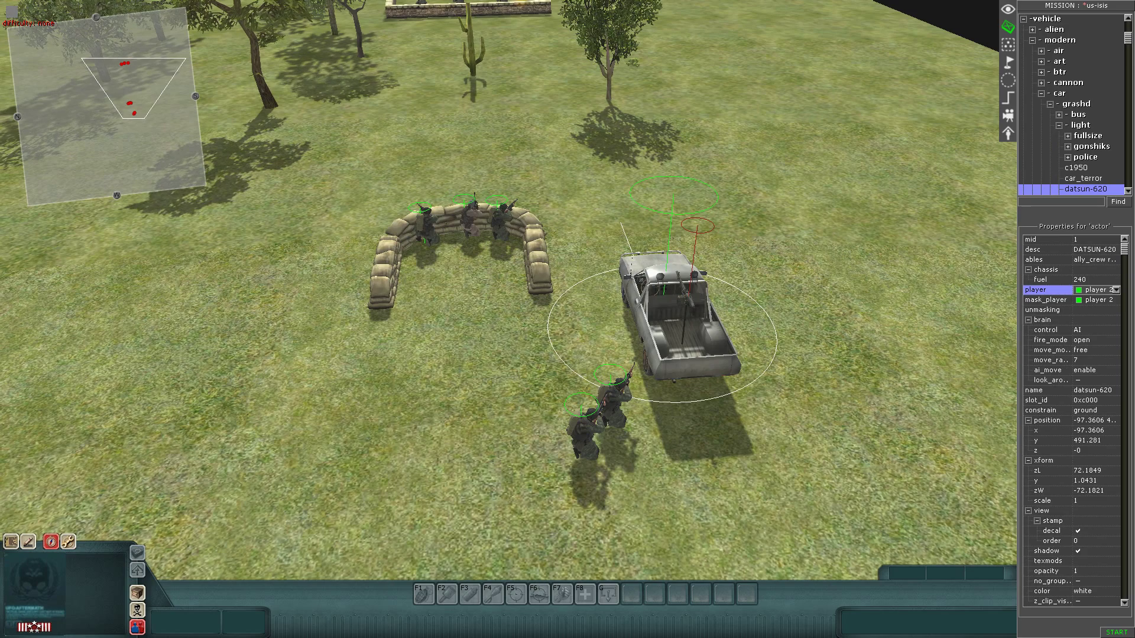
left_click(1097, 350)
left_click(1093, 360)
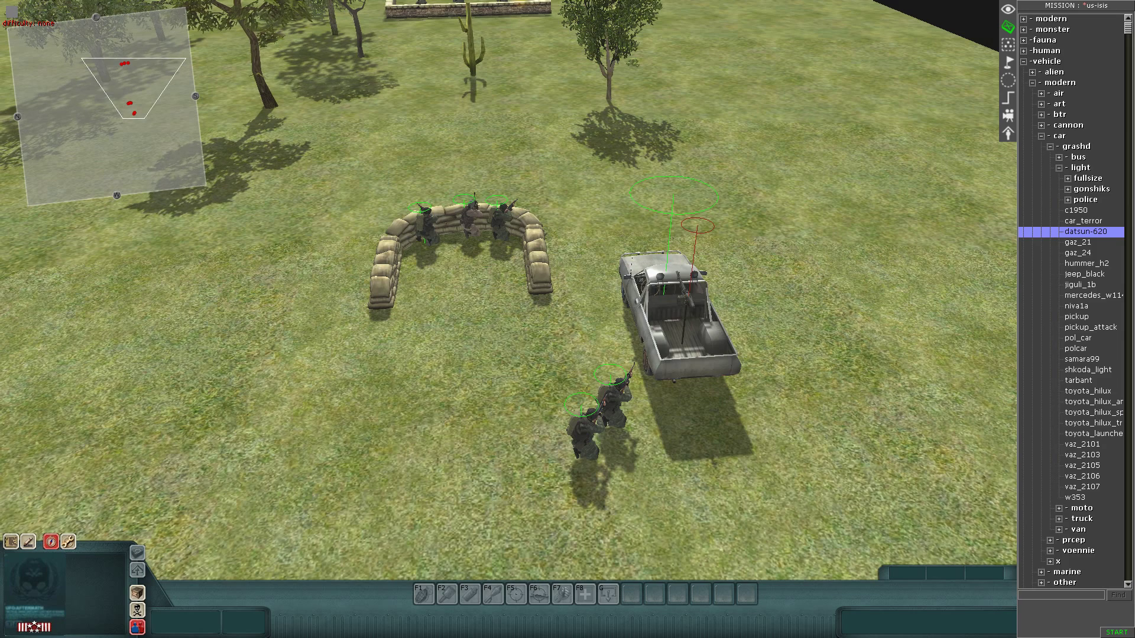
Take control of the player 2 side in game view and order the two isis soldiers beside the pickup to board it.
left_click_drag(506, 369, 640, 457)
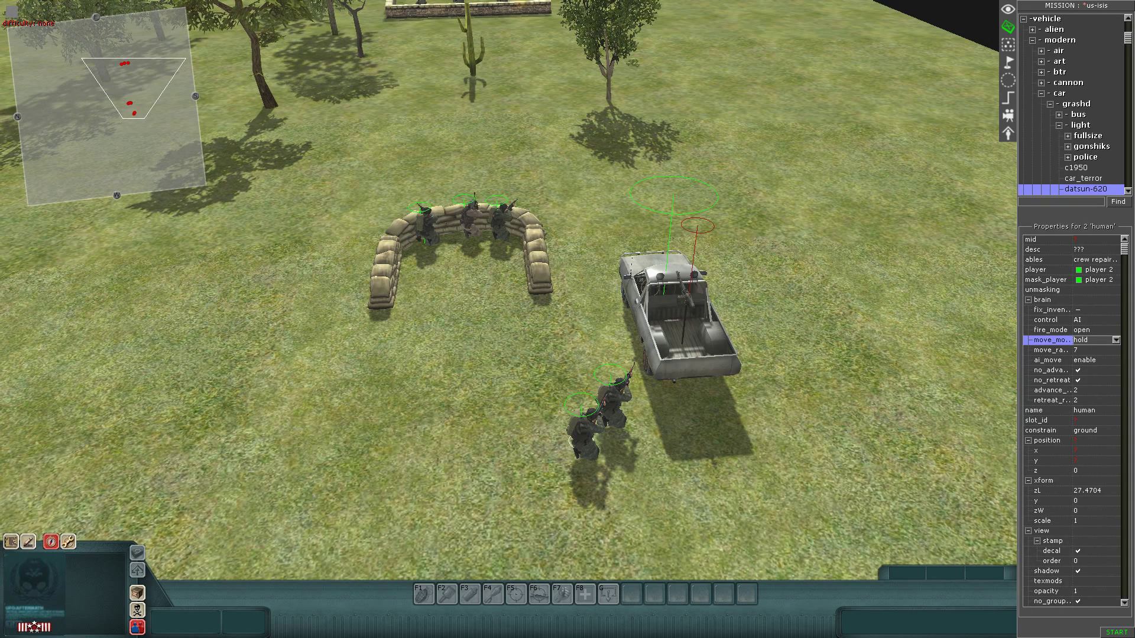
key("F1")
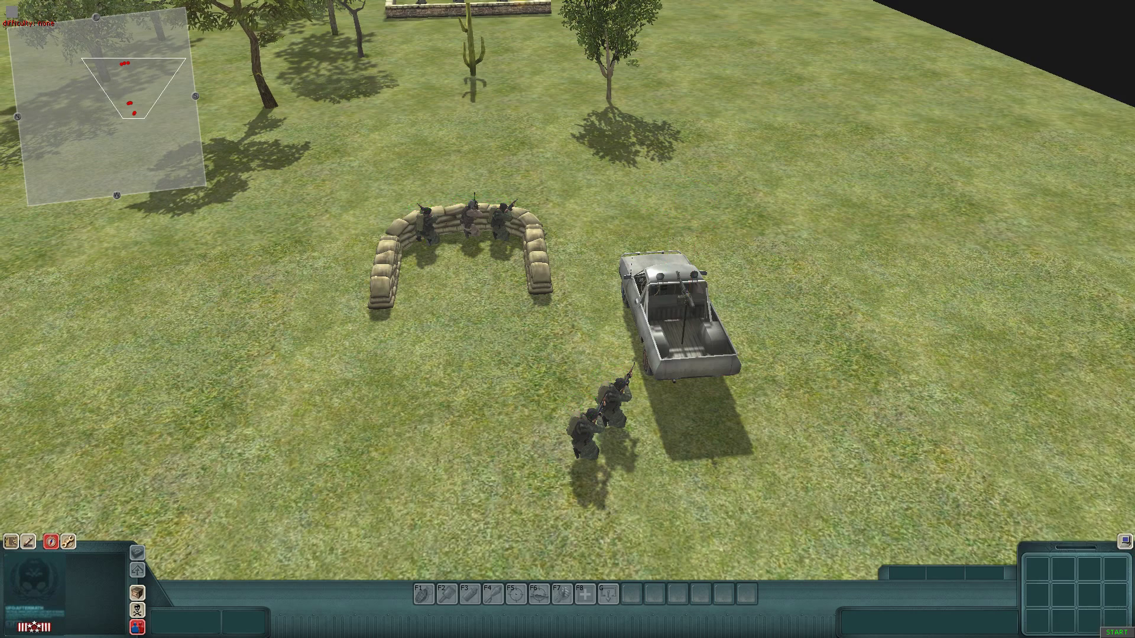
key("0")
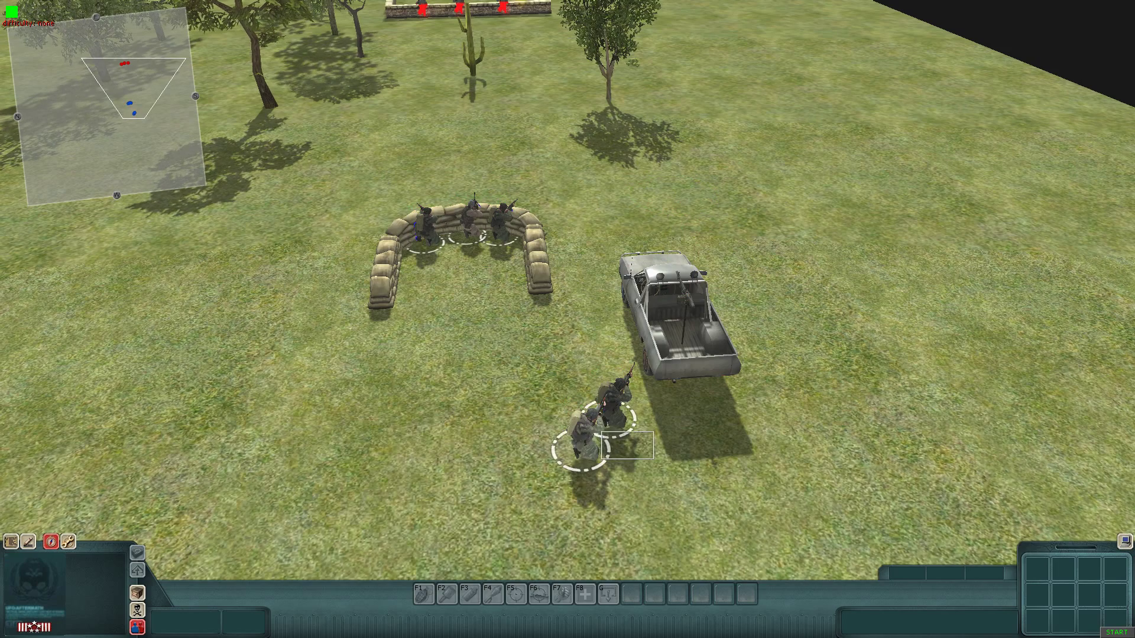
left_click(615, 407)
right_click(668, 327)
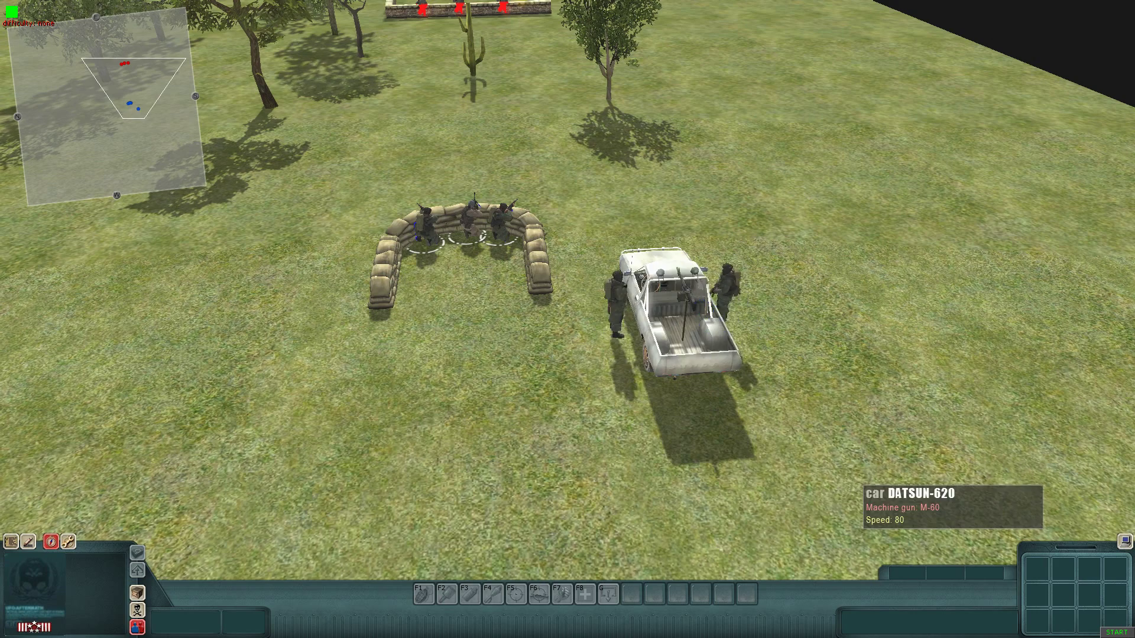
Add a third isis soldier beside the pickup and order him to board it as the gunner.
key("F3")
left_click(628, 298)
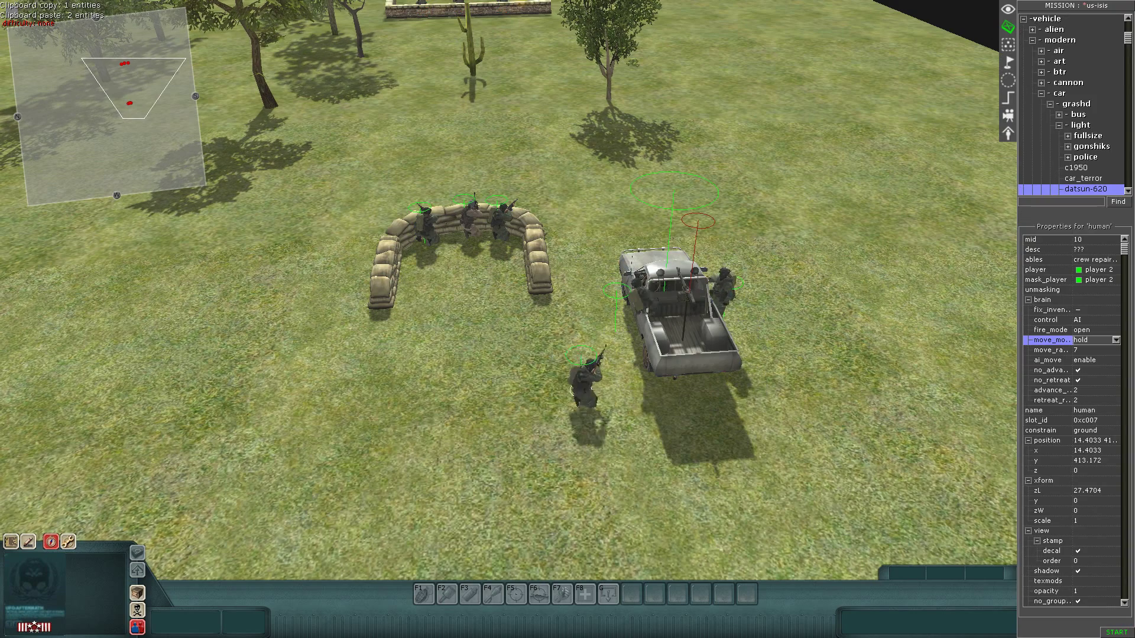
key("Escape")
left_click(587, 387)
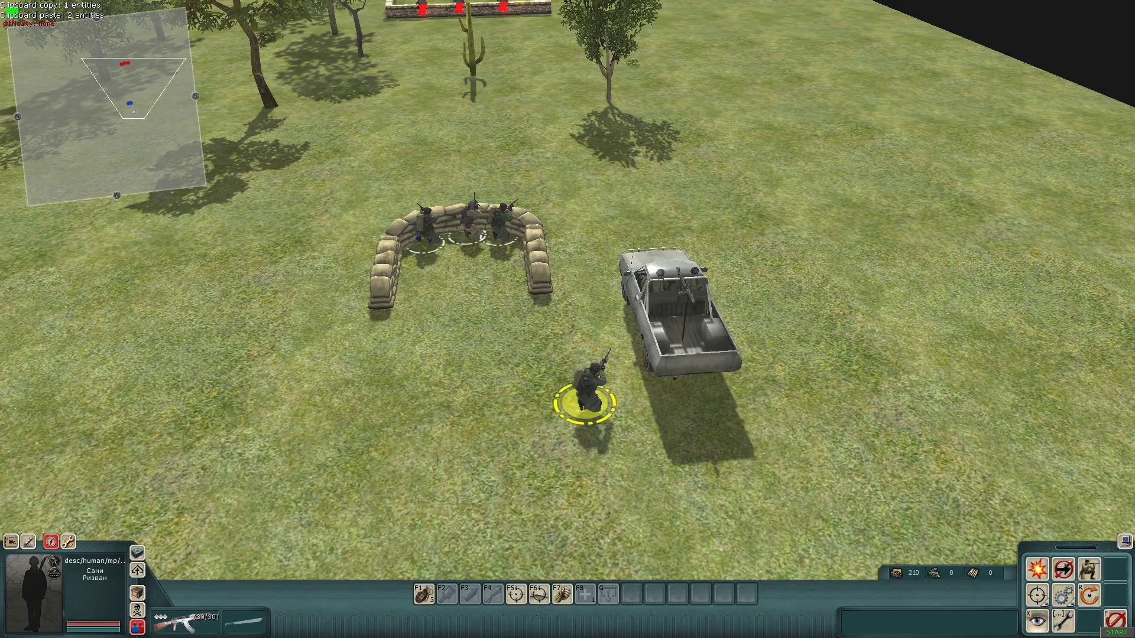
right_click(671, 322)
left_click(762, 390)
middle_click_drag(762, 390, 692, 313)
Reposition the crewed pickup slightly and test-fire its mounted machine gun towards the wall enclosure under direct control.
left_click(685, 307)
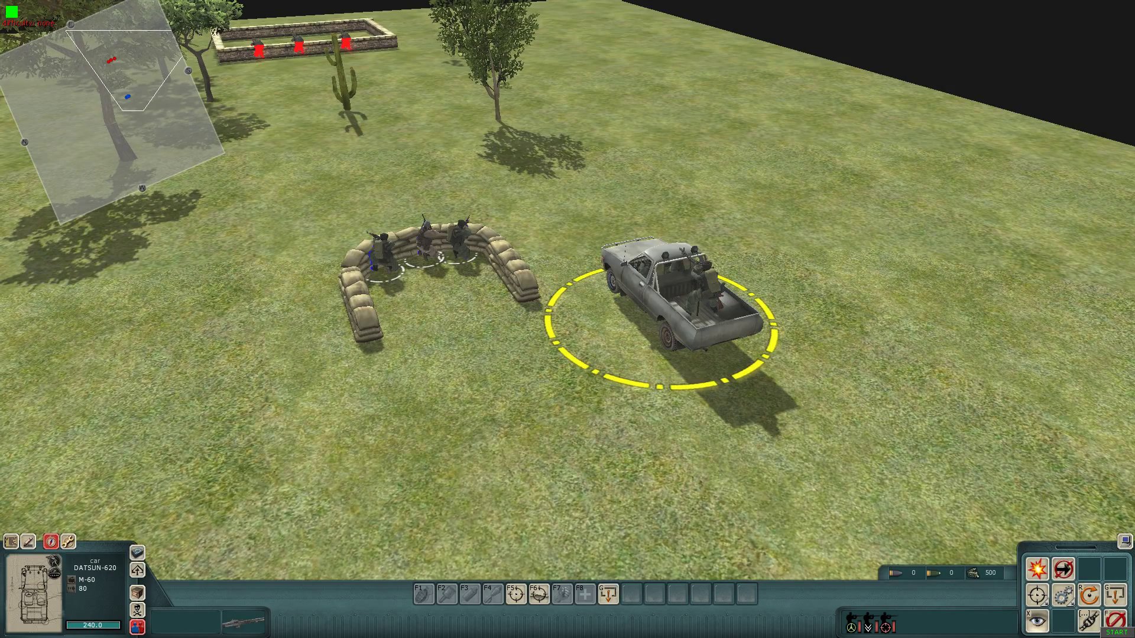
right_click(575, 213)
right_click(712, 330)
key("ctrl")
left_click(379, 58)
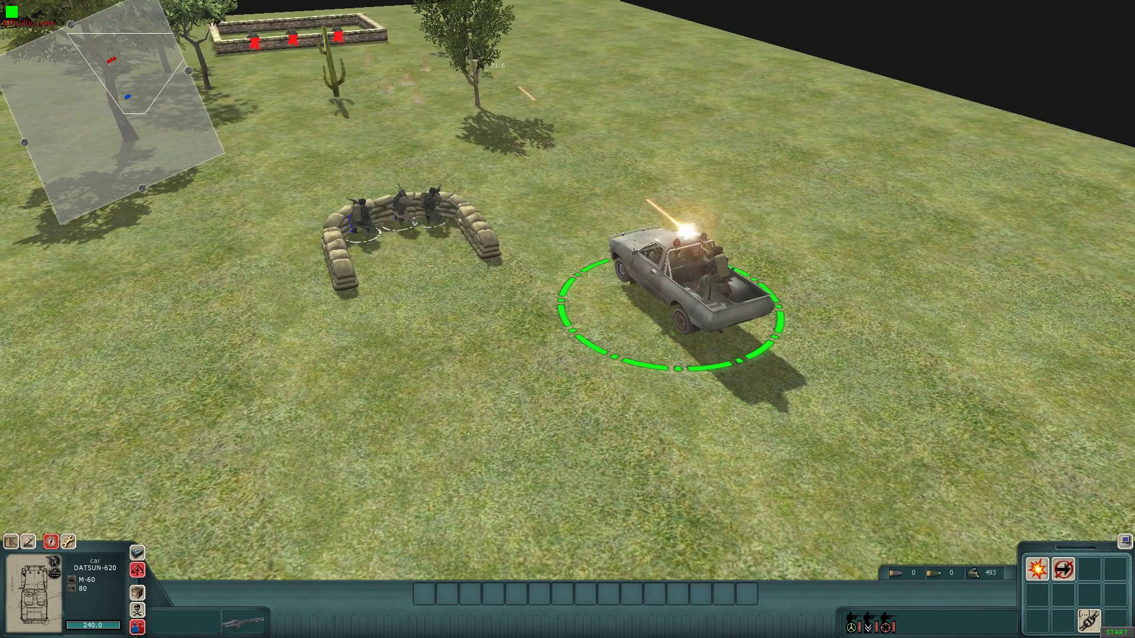
left_click_drag(380, 56, 367, 56)
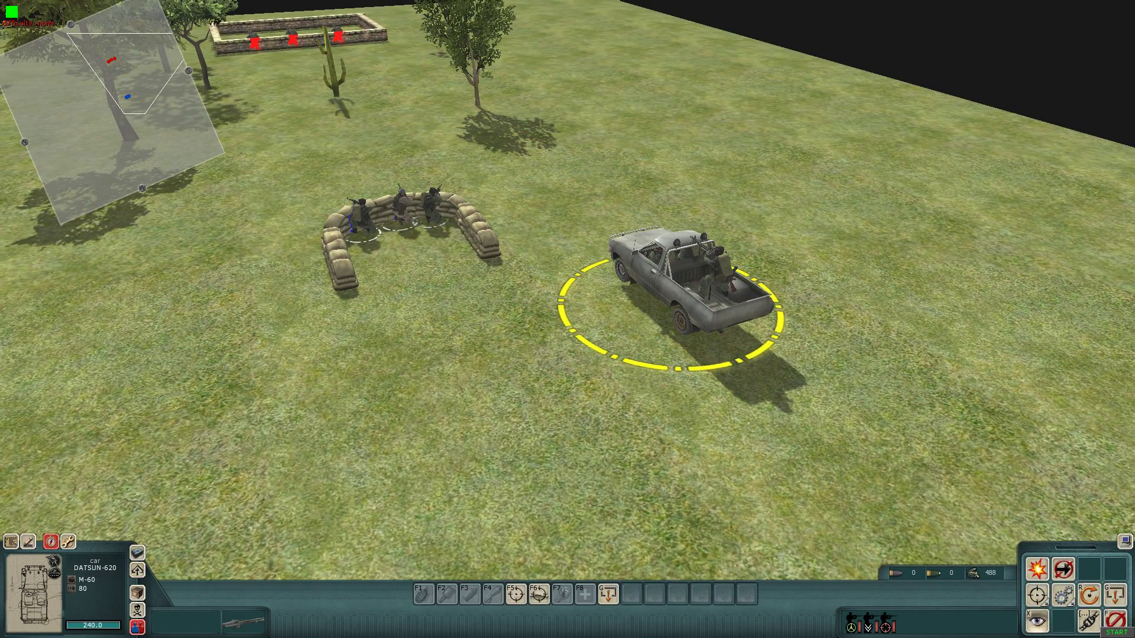
Adjust the pickup's movement mode in the mission editor and shift the vehicle slightly towards the wall enclosure.
key("alt+e")
left_click(694, 281)
middle_click_drag(695, 281, 636, 292)
left_click(1116, 350)
left_click(1090, 377)
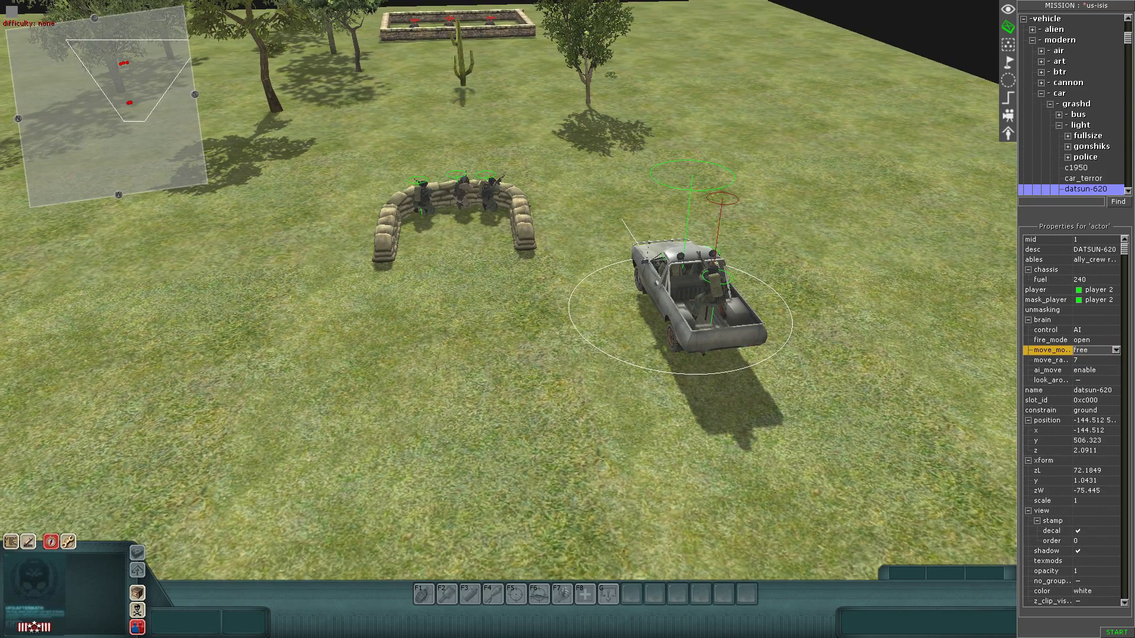
left_click(1116, 350)
left_click(1090, 359)
left_click_drag(697, 296, 677, 260)
left_click(579, 331)
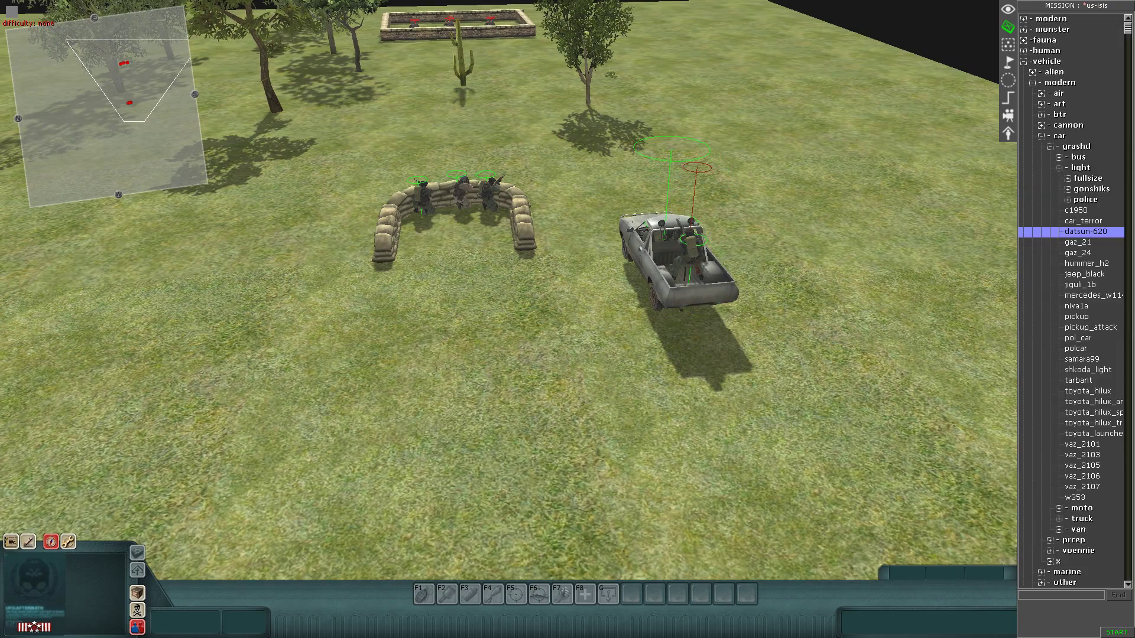
key("Escape")
left_click(567, 273)
key("F2")
key("Escape")
left_click(567, 273)
key("Up")
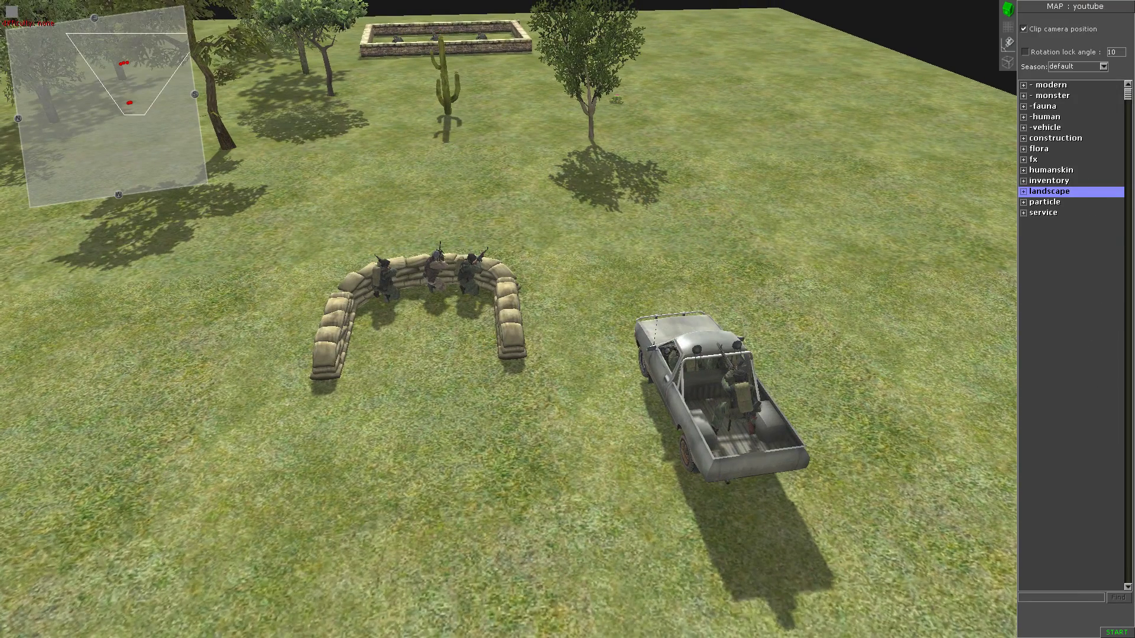
Return to game view with the minimap displayed and start a test run of the us-isis mission.
key("F1")
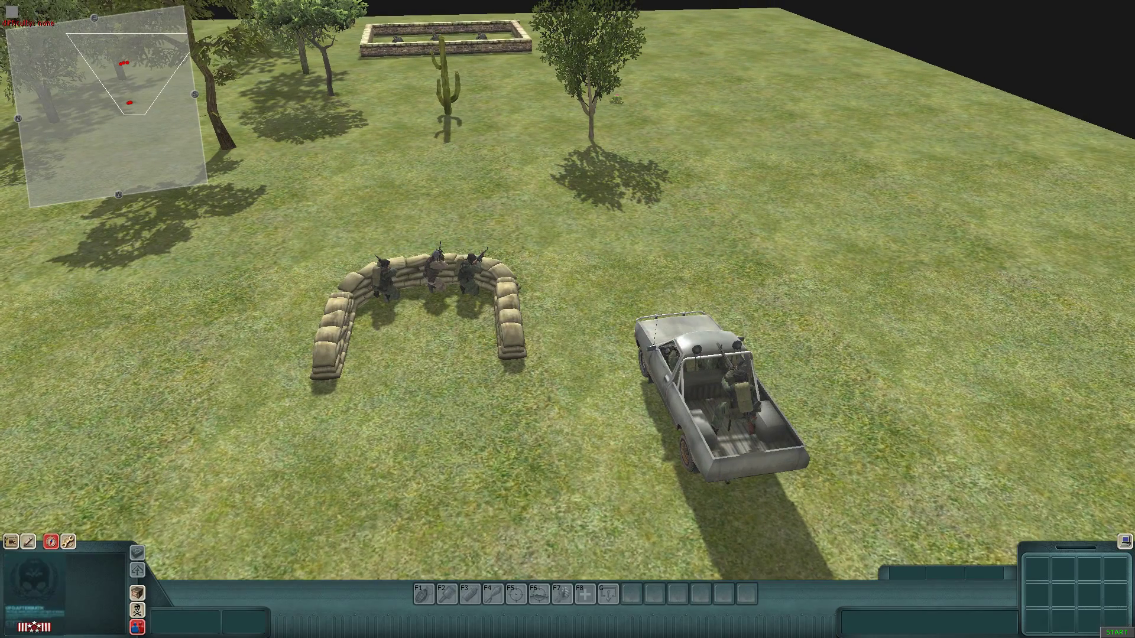
key("m")
scroll(567, 319, "up", 2)
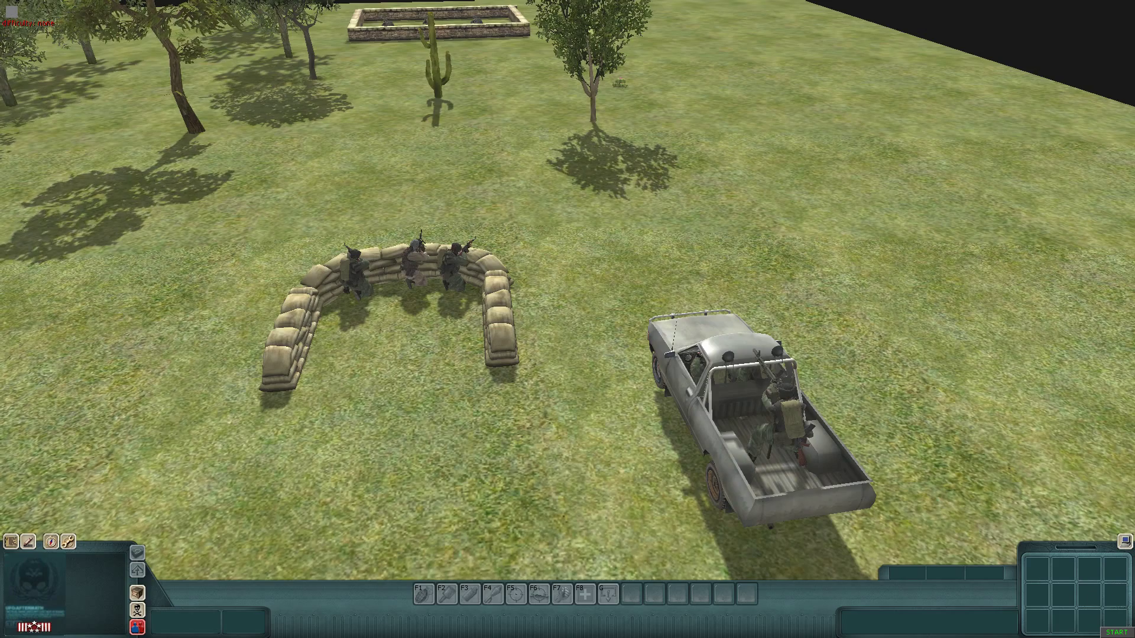
scroll(568, 319, "down", 1)
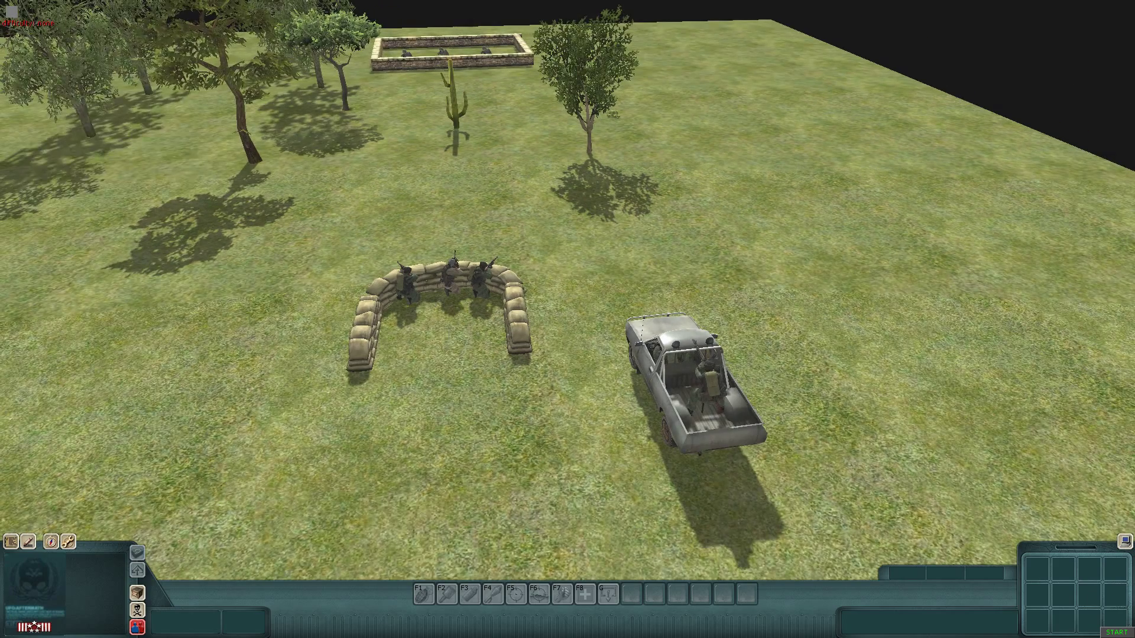
key("m")
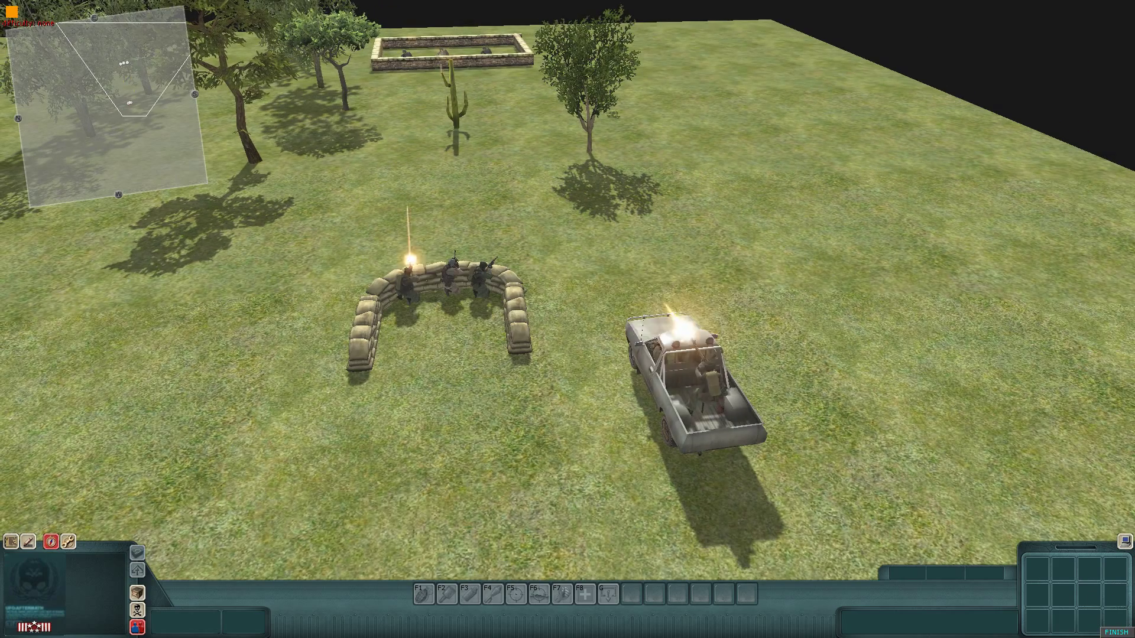
Examine the firefight from behind the isis sandbags and pickup, then from the USA soldiers' wall enclosure.
middle_click_drag(567, 319, 521, 304)
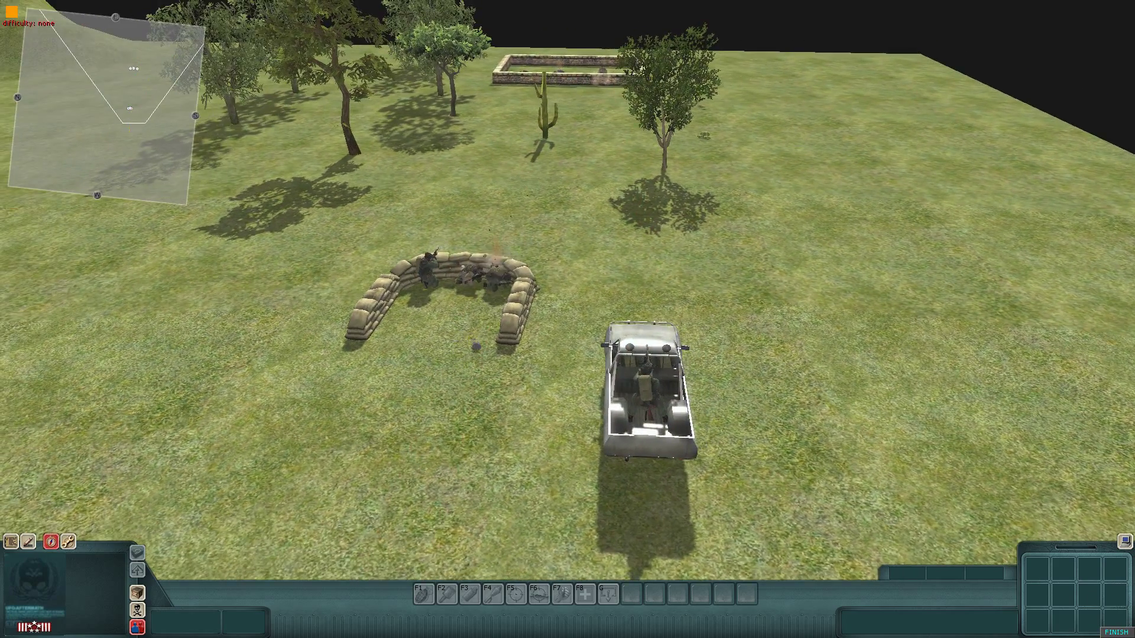
scroll(567, 319, "up", 1)
scroll(567, 319, "up", 1)
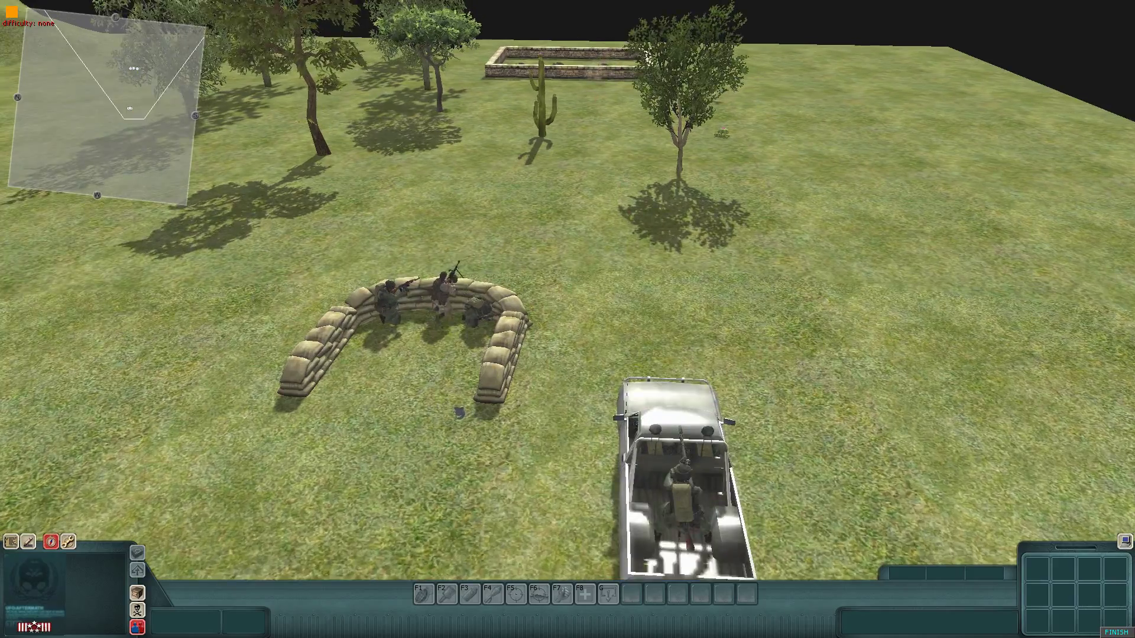
scroll(567, 319, "down", 1)
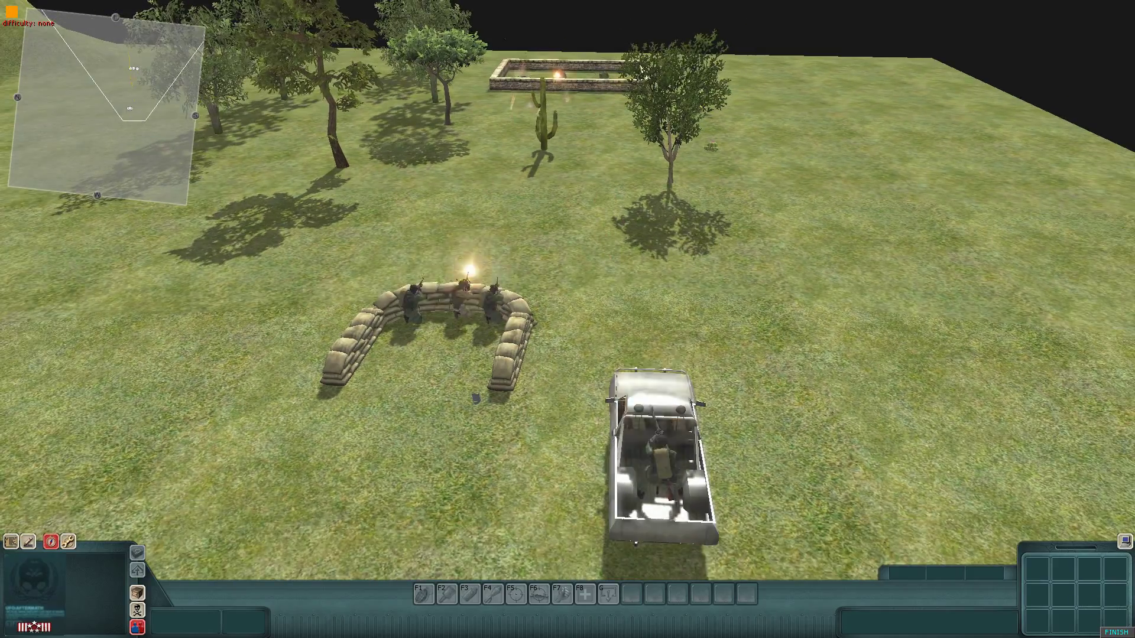
key("Up")
middle_click_drag(567, 319, 390, 319)
Take control of the USA side and fire at the isis position with the remaining riflemen behind the wall.
key("0")
key("1")
left_click(416, 523)
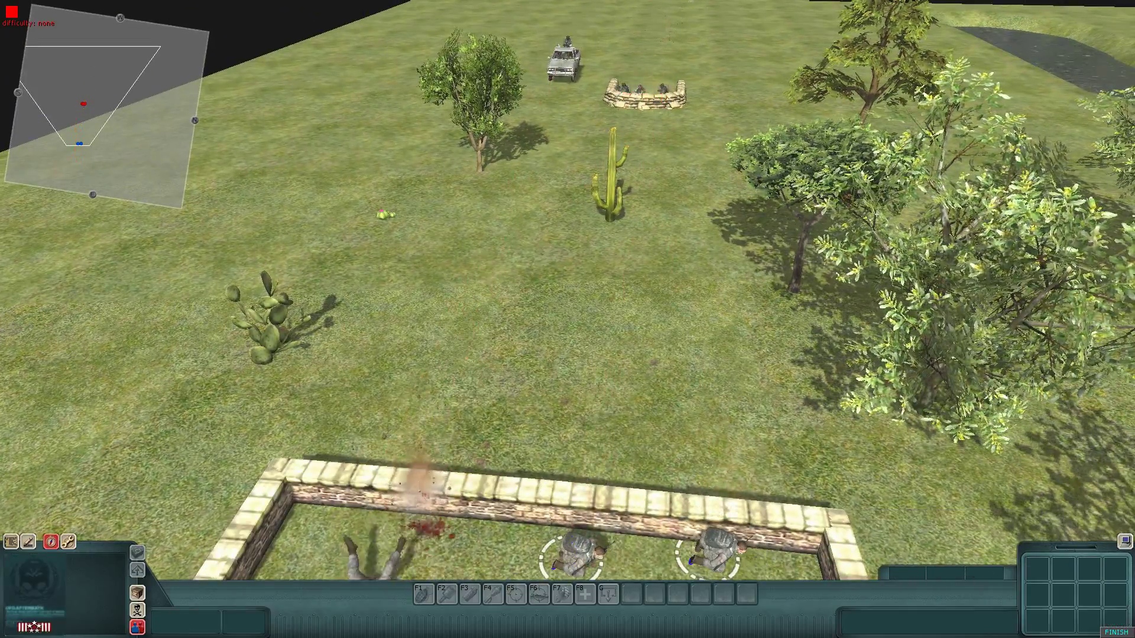
key("Down")
left_click(571, 379)
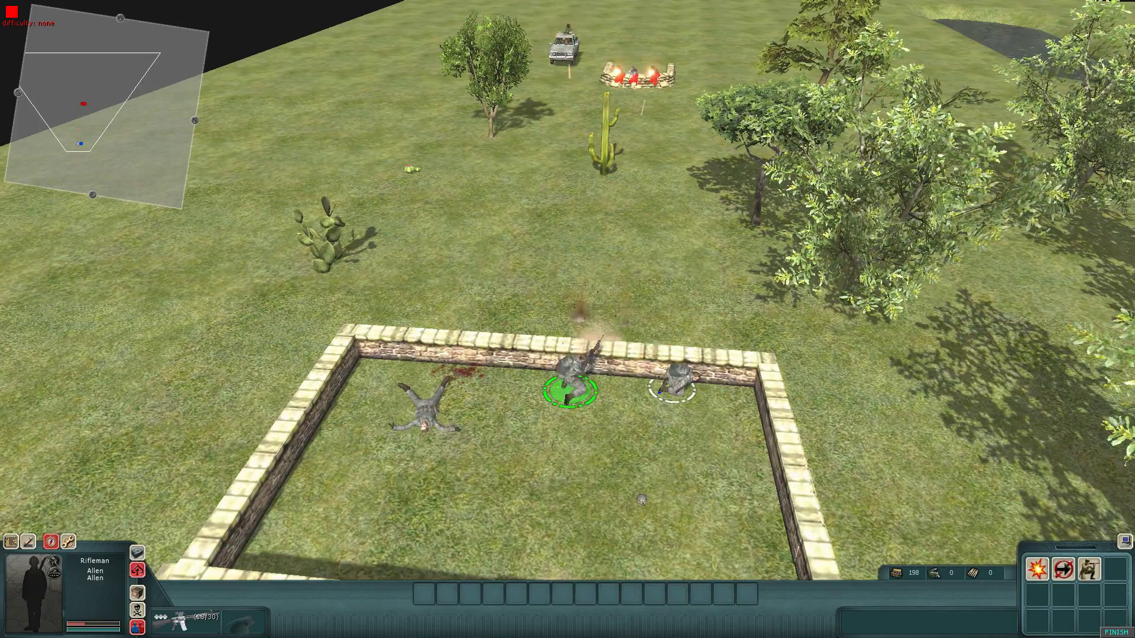
left_click(674, 383)
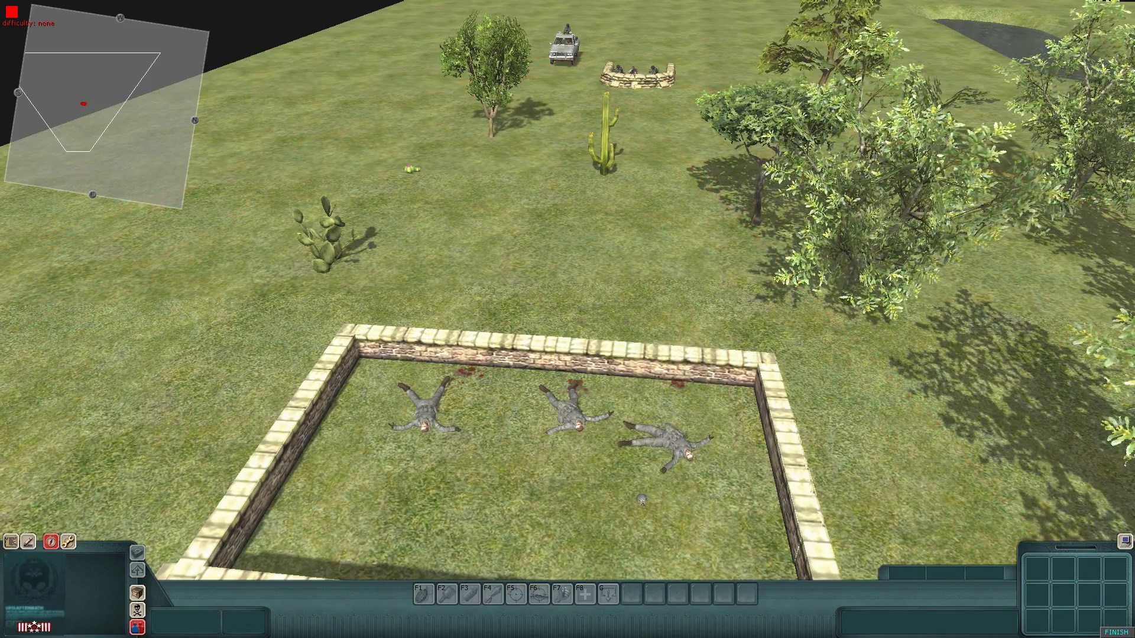
key("Up")
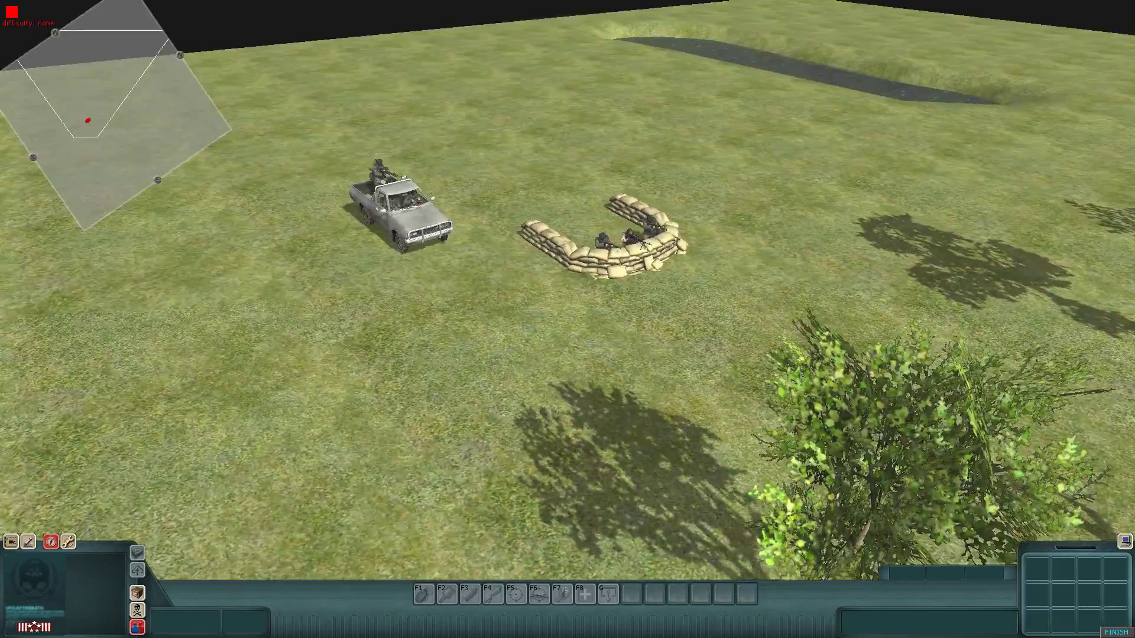